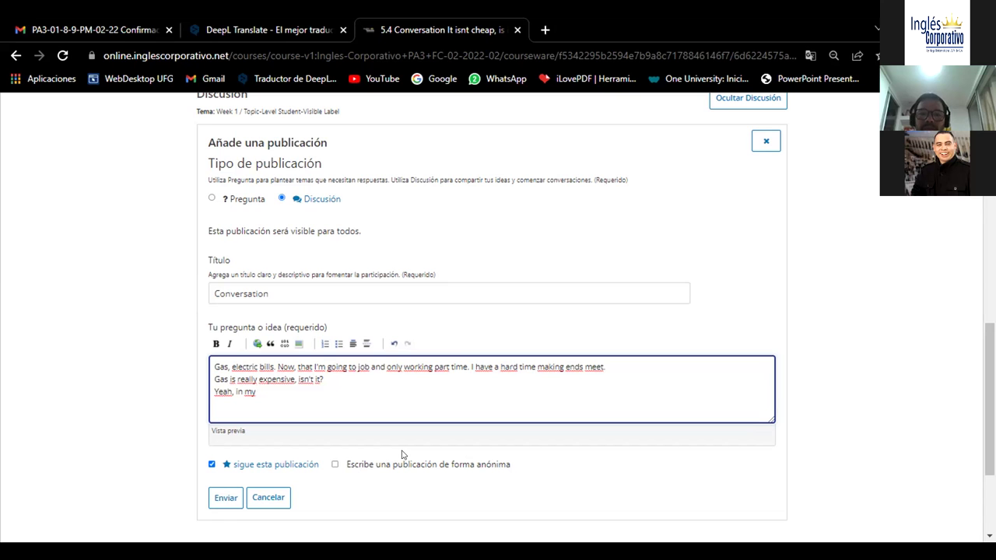
Replace the unfinished words after "Yeah," in the post body with "I used it every day because it's far from my work."
scroll(402, 455, "up", 5)
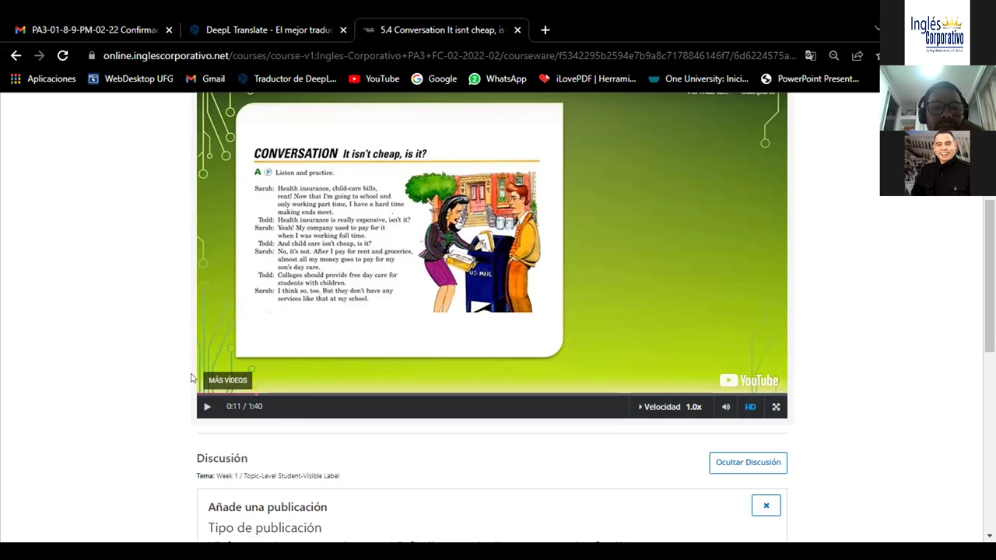
scroll(336, 409, "down", 5)
key("BackSpace")
key("BackSpace")
key("BackSpace")
key("BackSpace")
key("BackSpace")
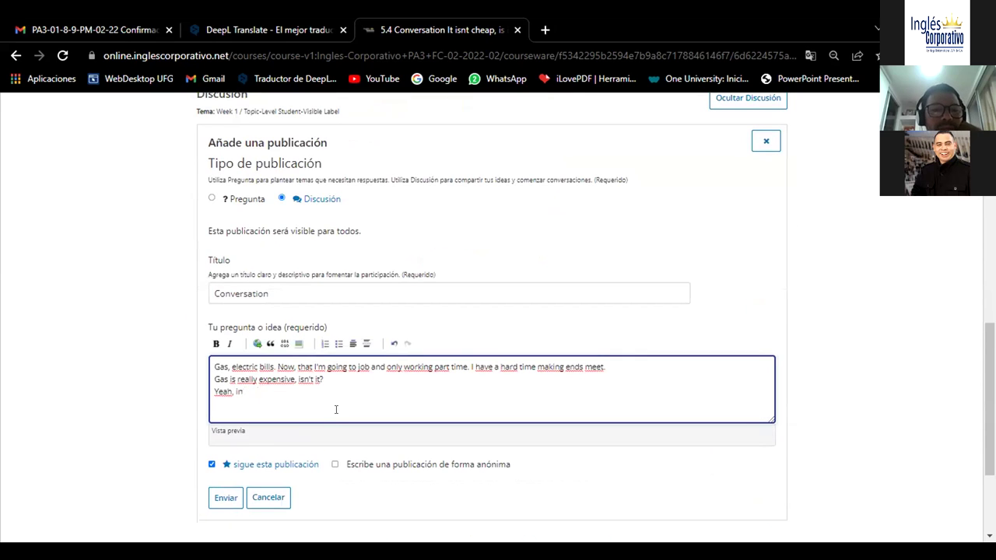
type("I used ")
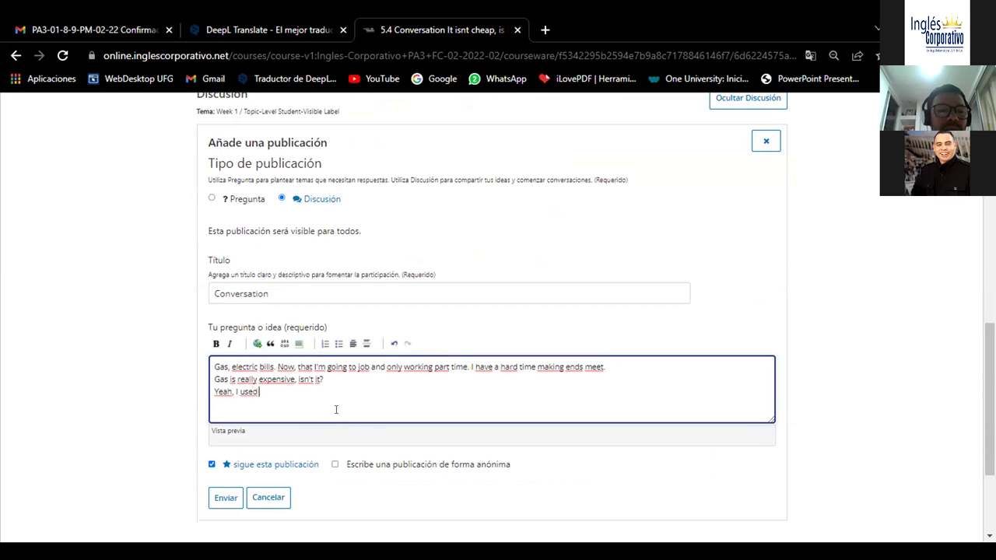
type("it ever")
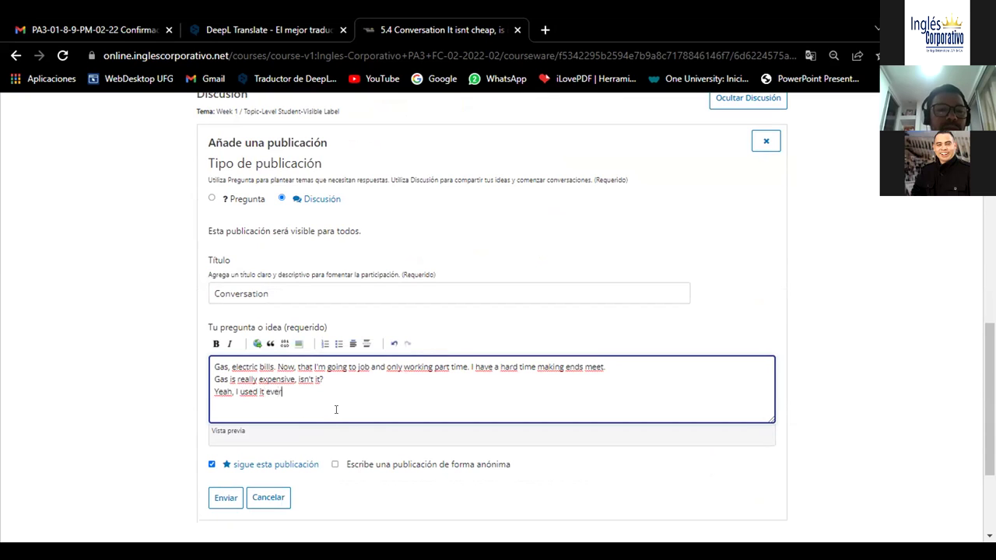
type("y day because ")
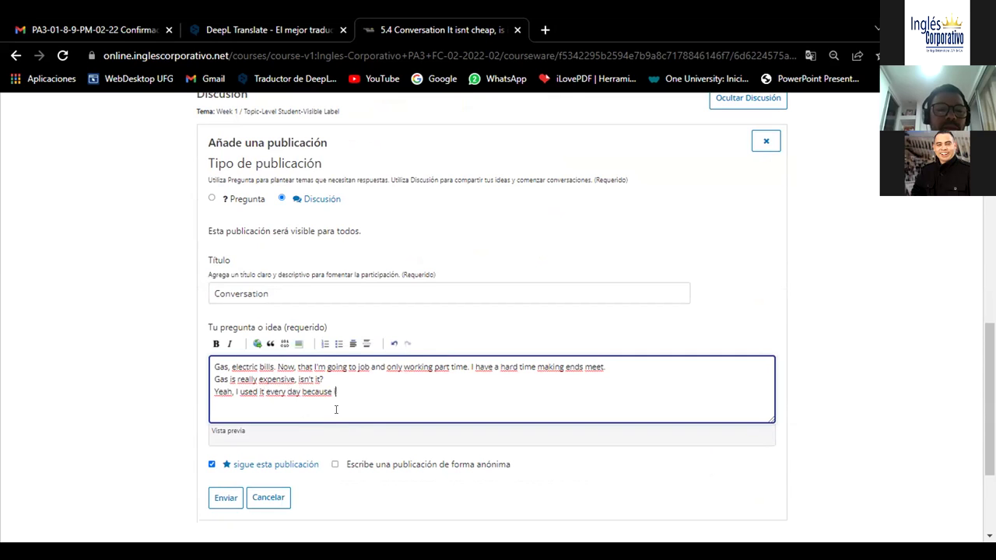
type("it's far from my wor")
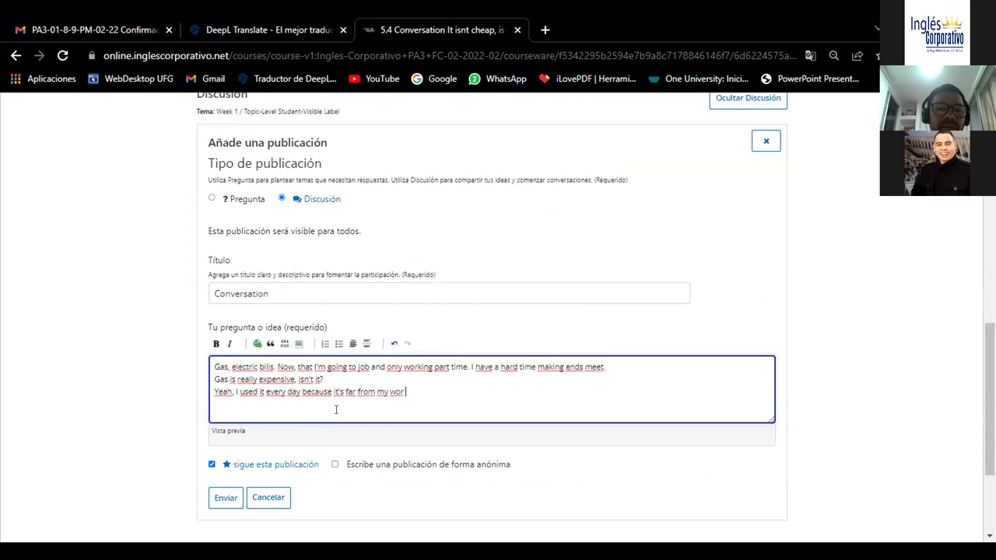
type("k.")
Add the line "And, electric bills isn't cheap, right?" to the post body, following the sample conversation
scroll(342, 410, "up", 5)
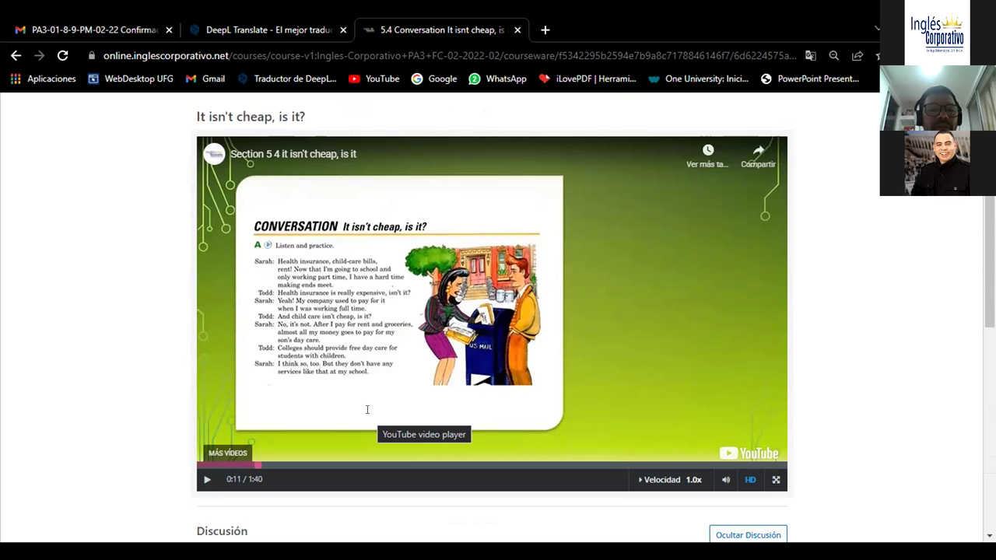
scroll(367, 410, "down", 5)
type("And")
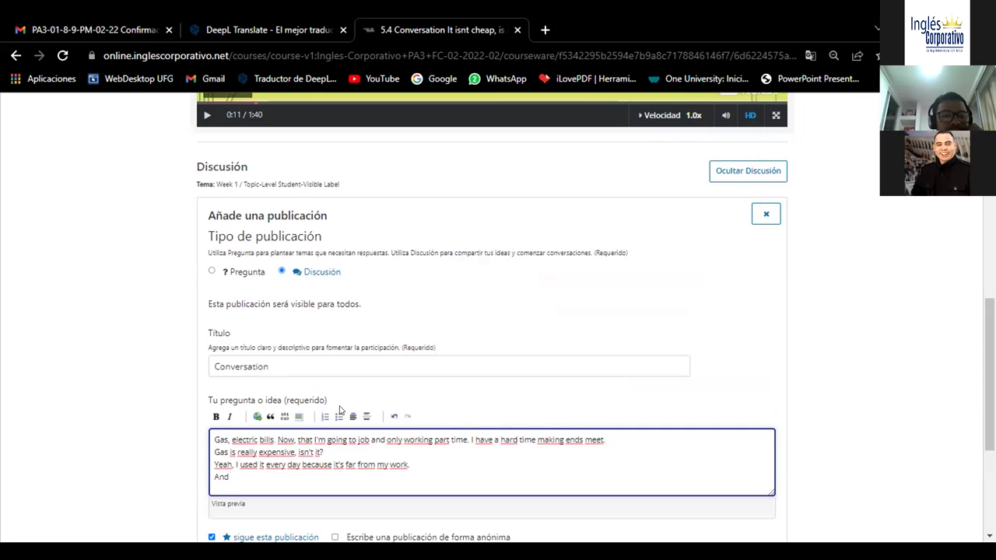
type(", electric bi")
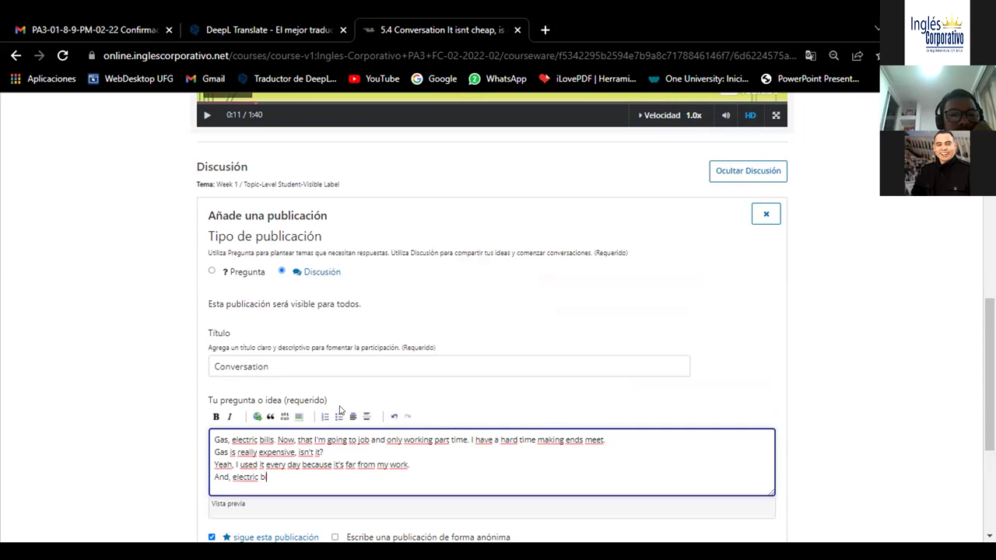
type("lls")
scroll(245, 410, "up", 5)
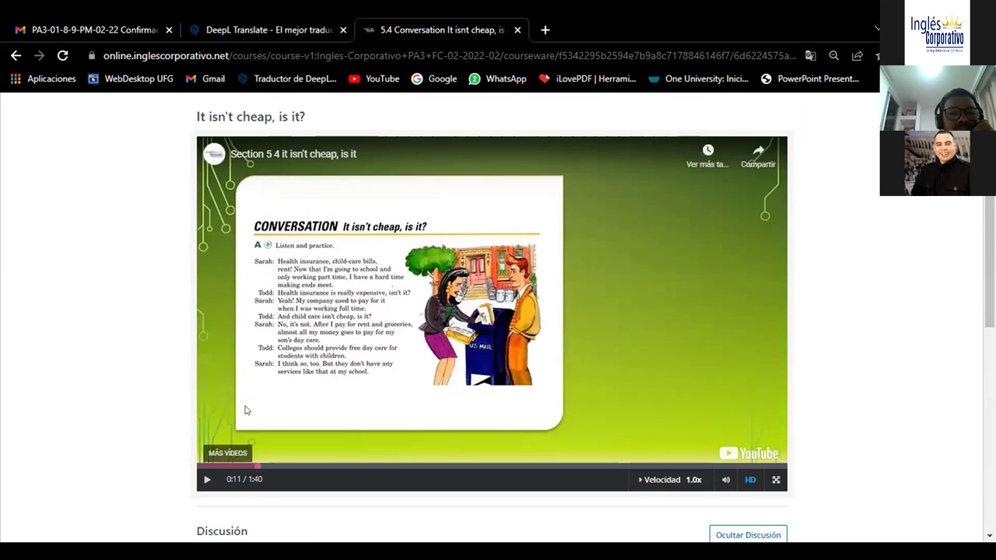
scroll(245, 410, "down", 5)
type("isn't cheap, right?")
Replace the ending "right?" of the electric bills line with "is it?" to match the sample conversation
scroll(260, 406, "up", 4)
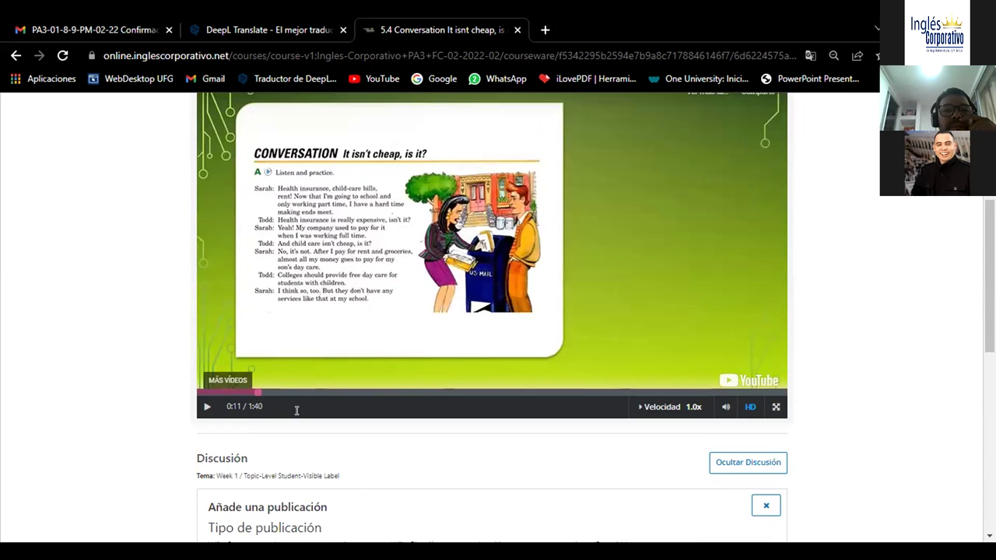
scroll(257, 400, "down", 5)
key("BackSpace")
key("BackSpace")
key("BackSpace")
key("BackSpace")
key("BackSpace")
key("BackSpace")
type("is it?")
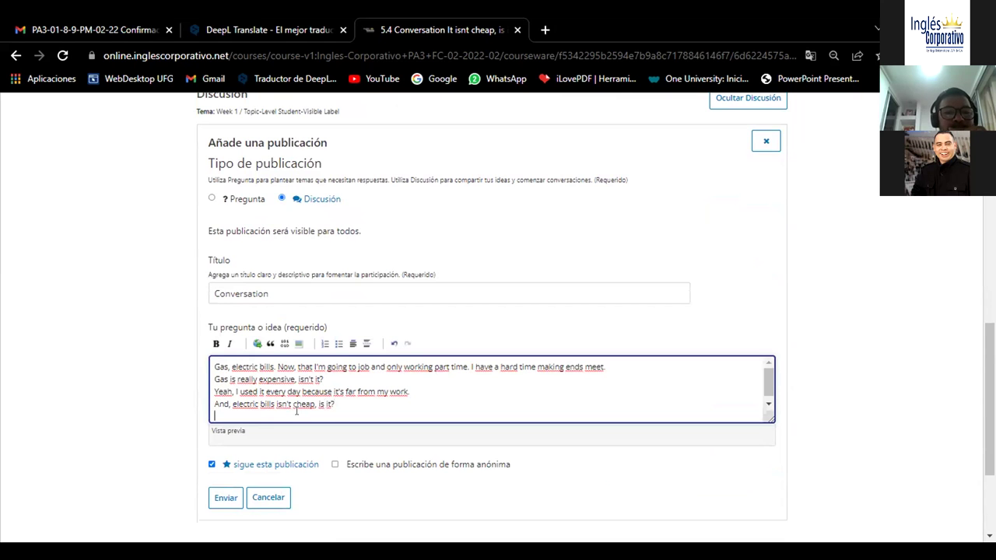
Add the reply "No, it's not." on a new line below the electric bills question
scroll(296, 410, "up", 5)
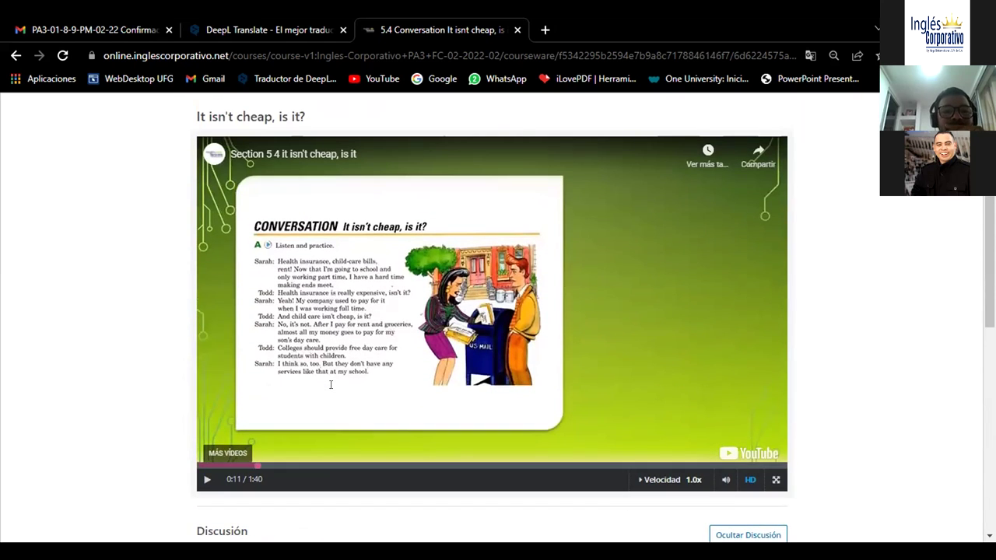
scroll(331, 384, "down", 4)
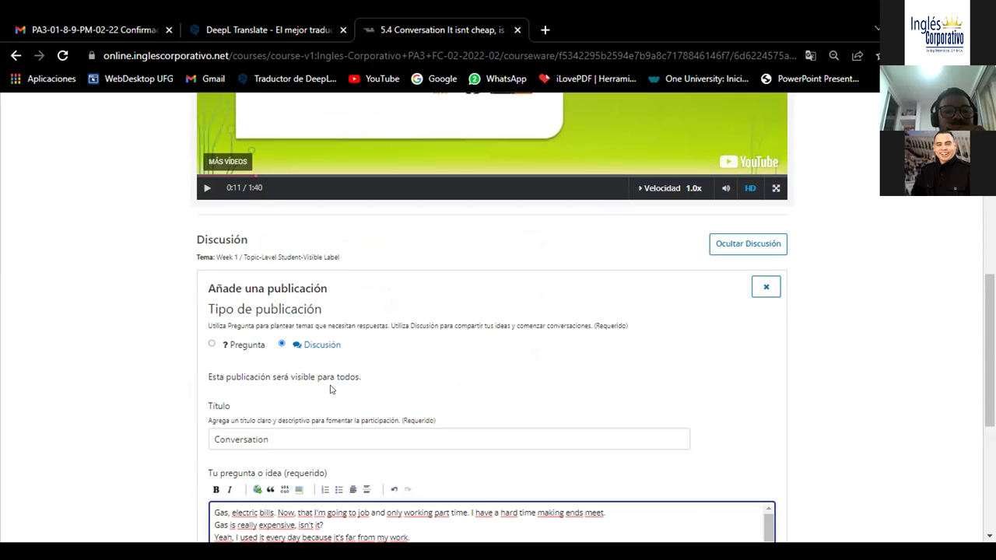
scroll(340, 378, "down", 3)
type("No")
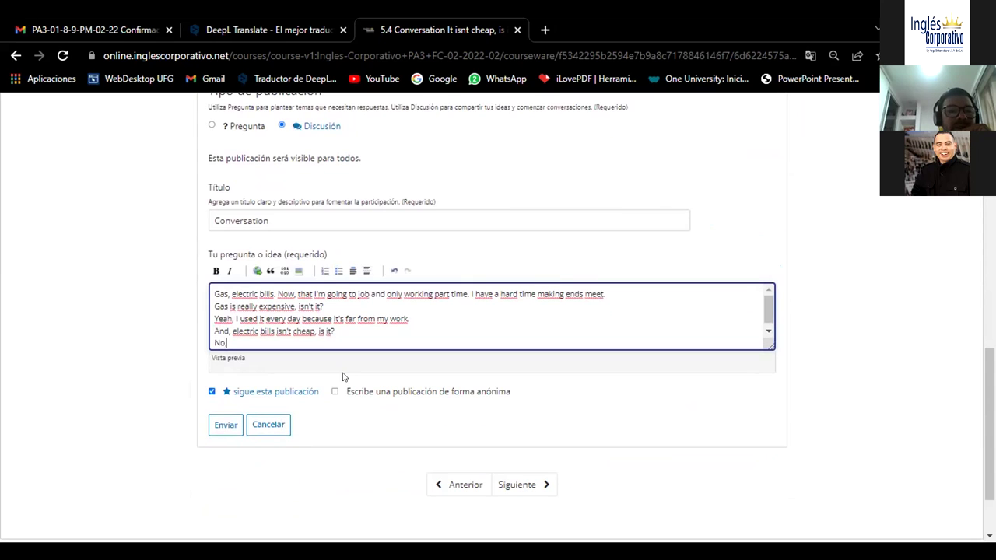
type(", it's not.")
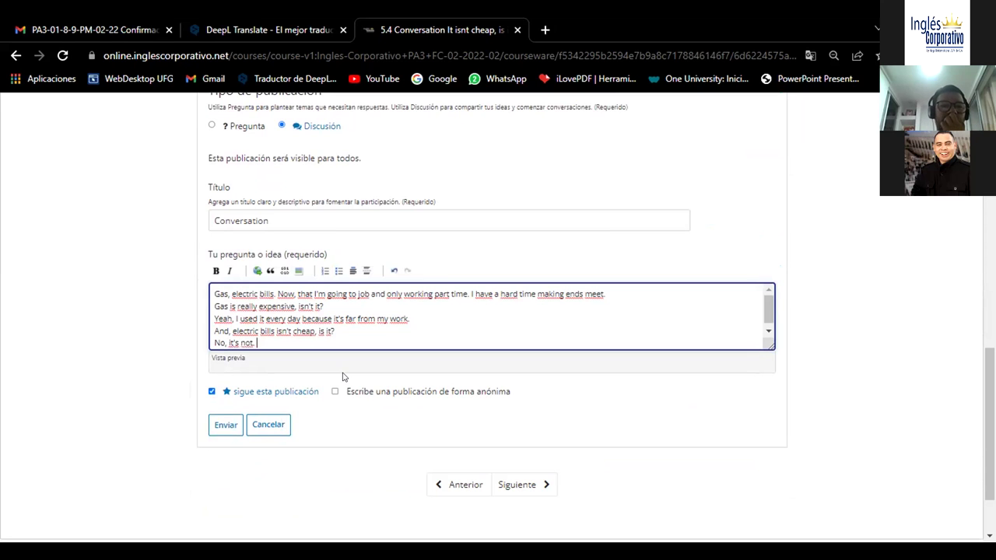
Check the sample conversation and continue the reply after "No, it's not." with "After I pay the gasoline"
scroll(342, 376, "up", 6)
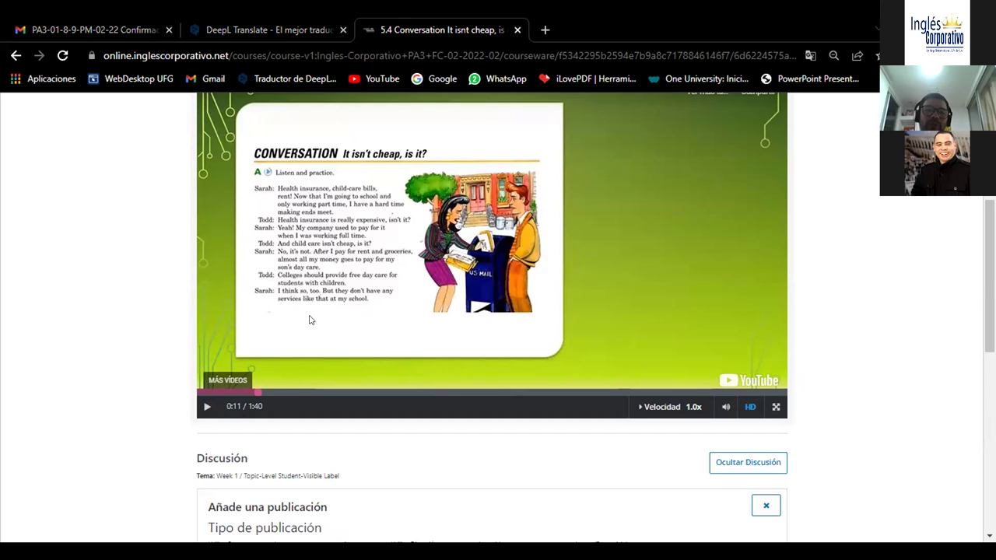
scroll(352, 361, "down", 4)
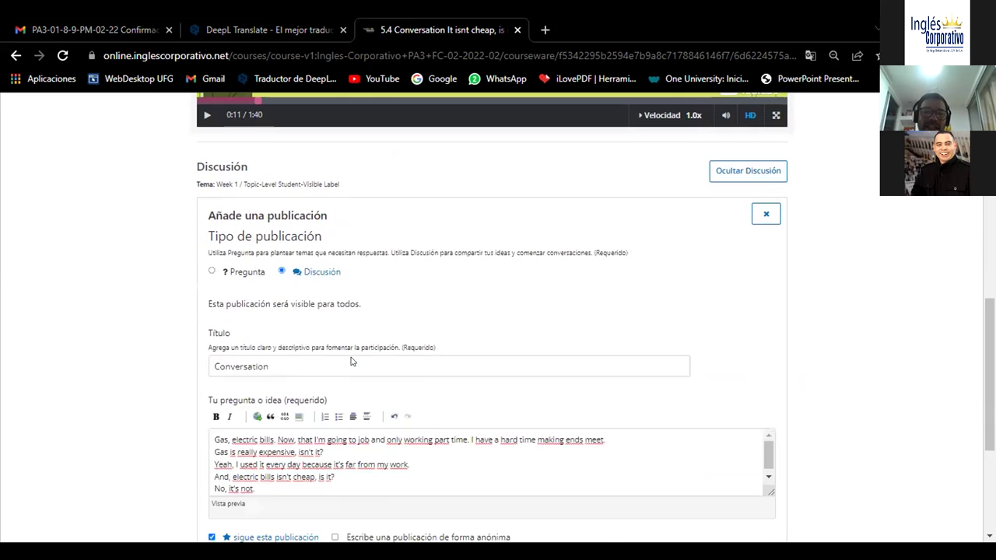
scroll(387, 227, "up", 2)
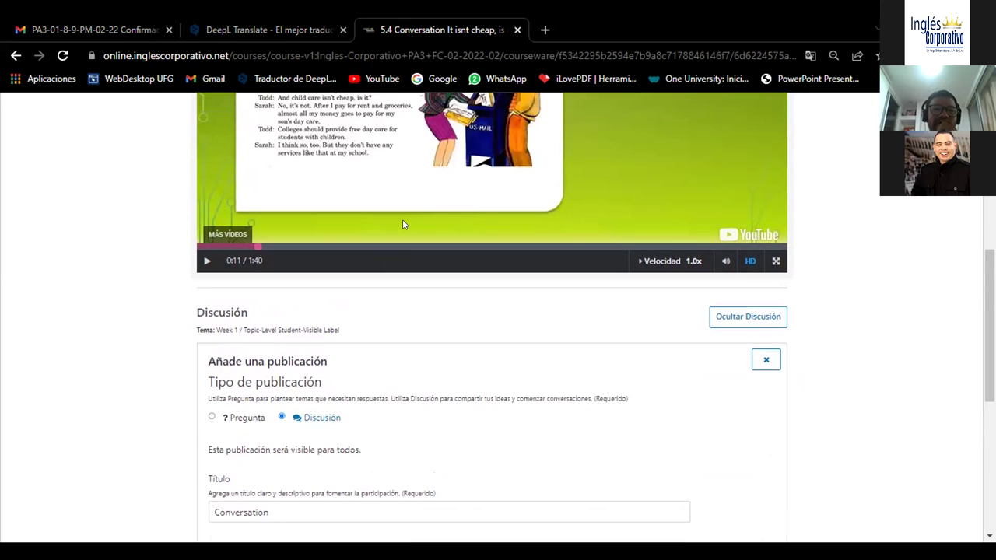
scroll(375, 133, "up", 2)
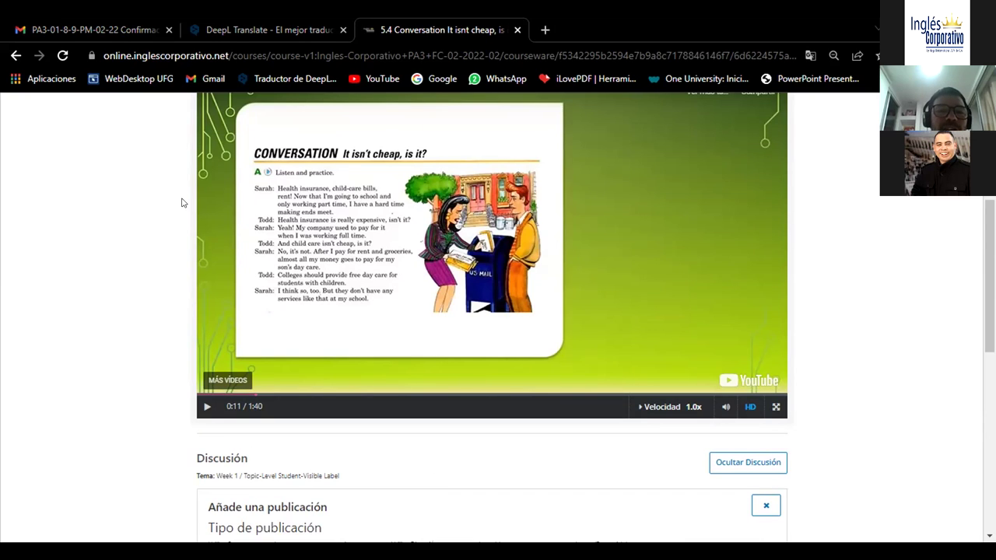
scroll(265, 307, "down", 4)
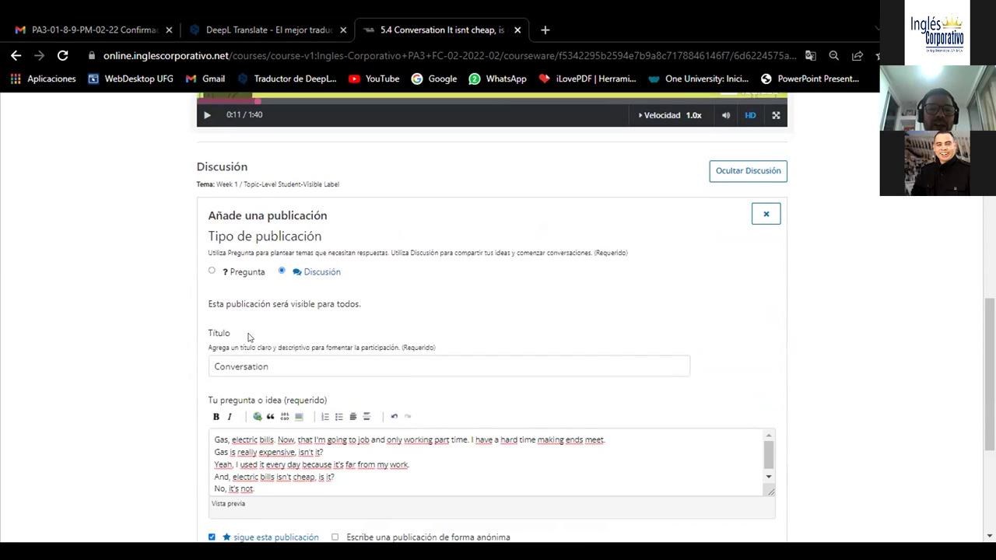
scroll(287, 482, "down", 1)
left_click(287, 482)
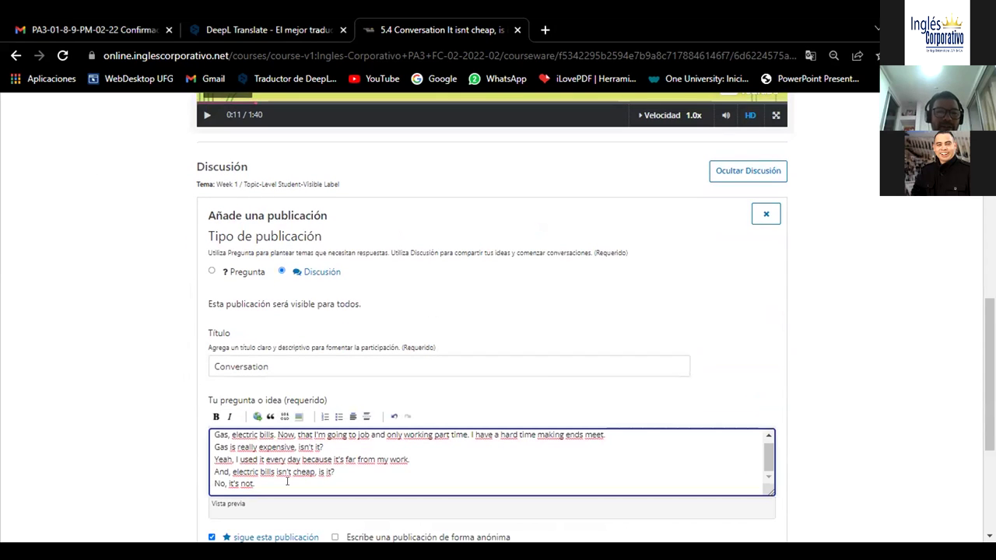
type("A")
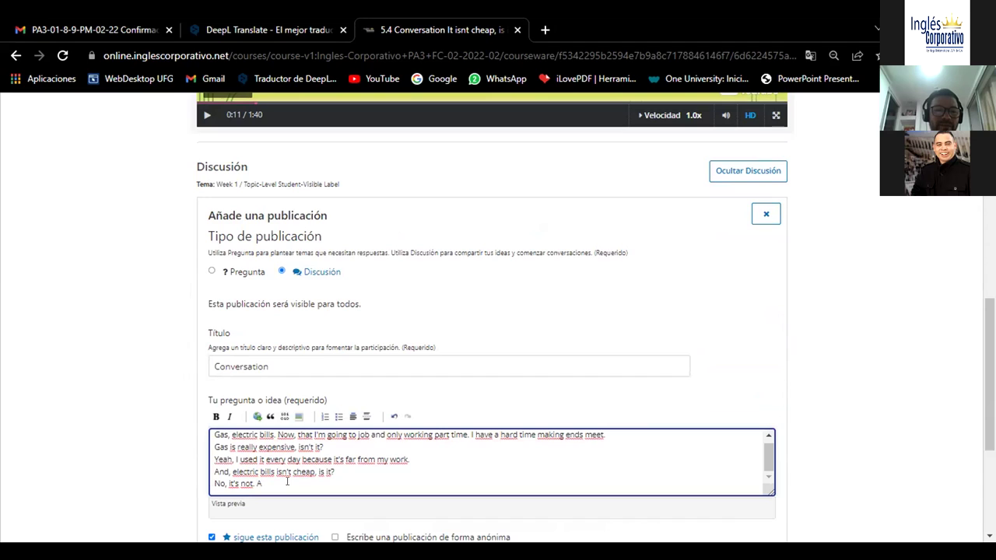
type("fter I pay the gasoline")
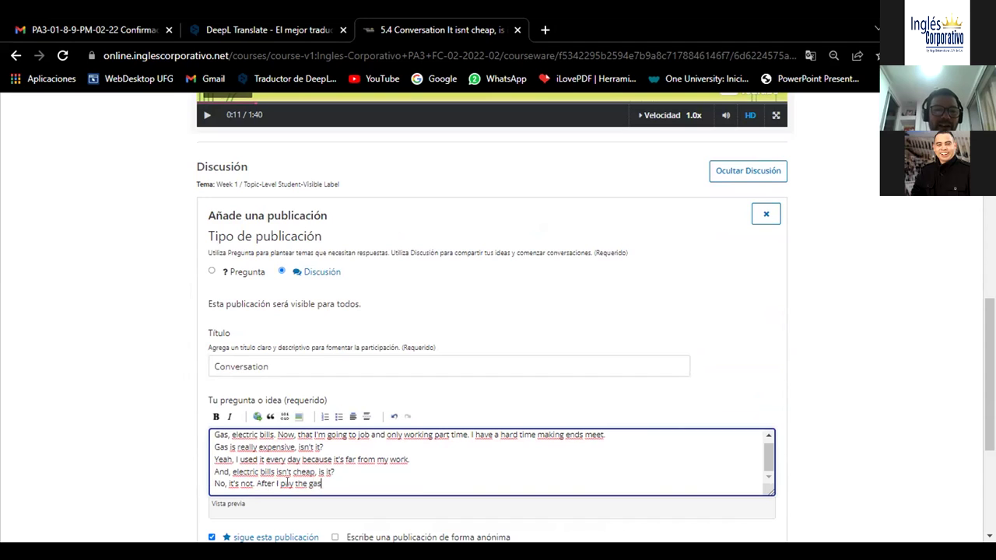
Change "Gas" to "Gasoline" at the start of the first two lines of the post body
left_click(228, 434)
type("oline")
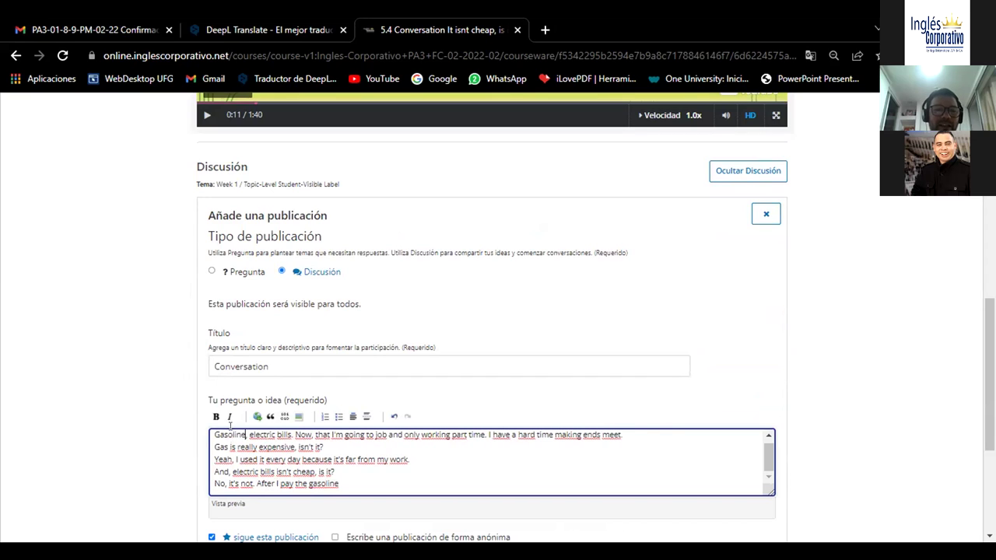
left_click(224, 447)
type("oline")
left_click(352, 482)
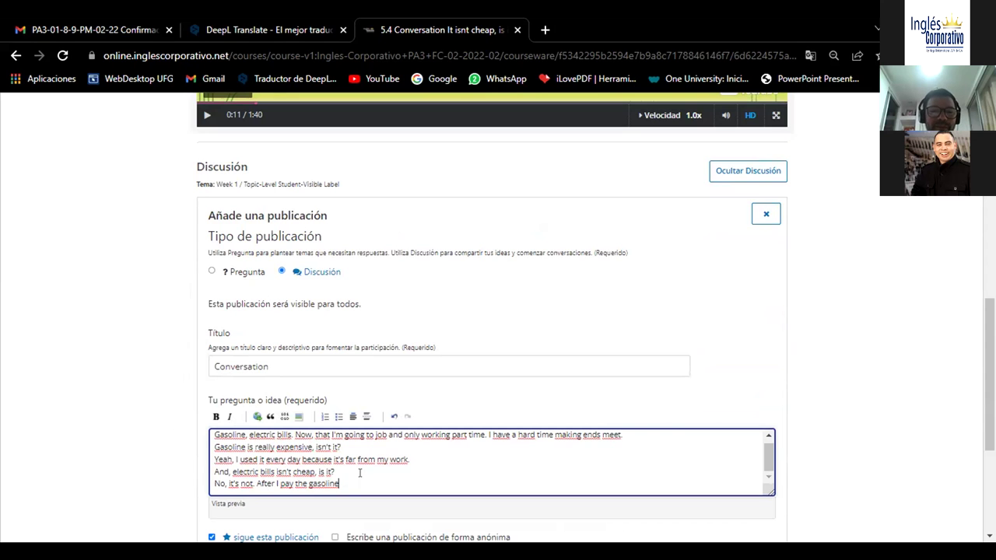
Extend the last line of the post body with "and groceries" after "gasoline", following the sample conversation
scroll(110, 336, "up", 5)
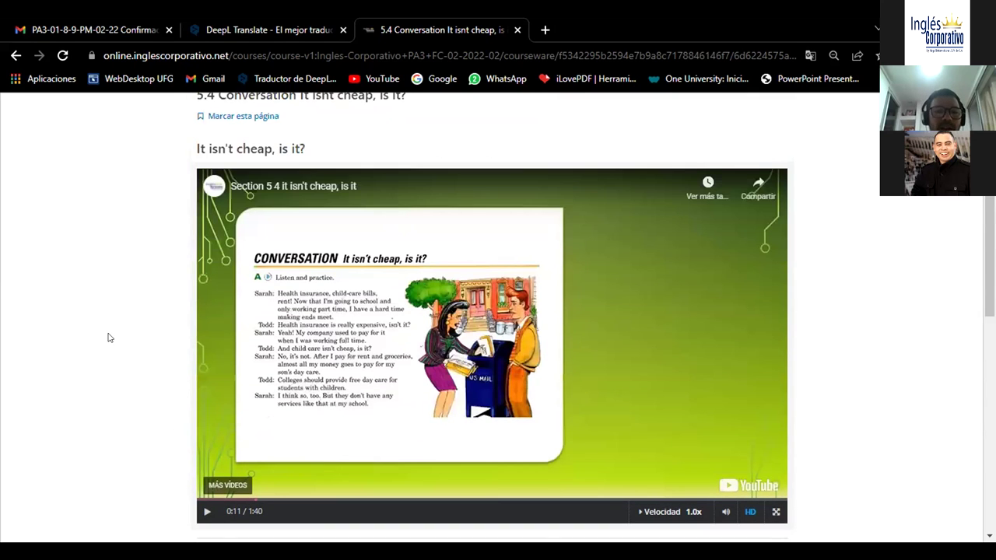
scroll(109, 337, "up", 1)
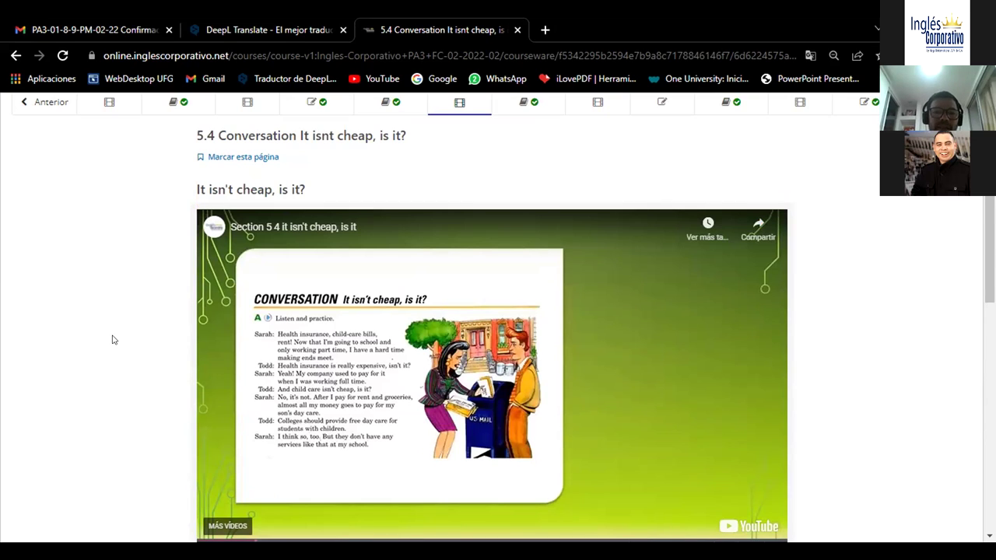
scroll(122, 351, "down", 2)
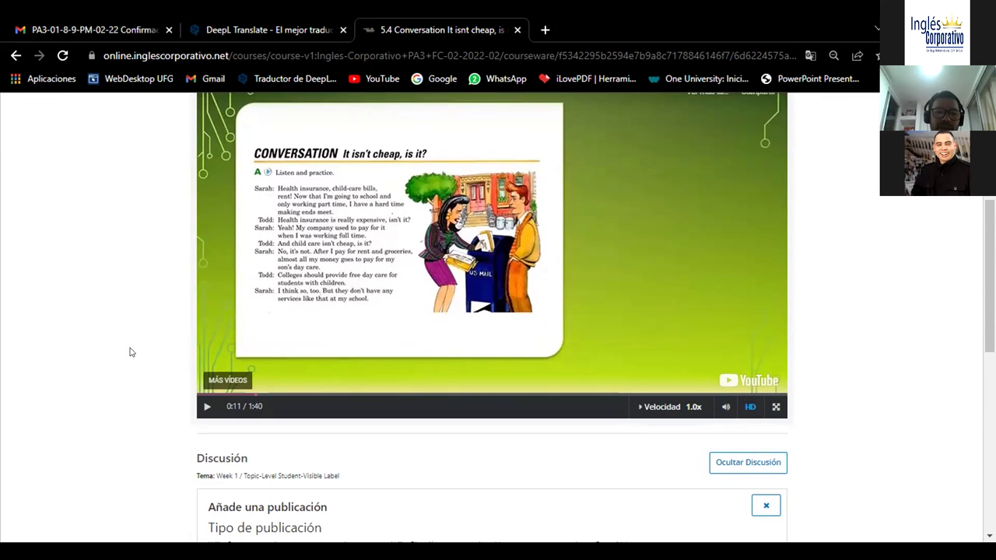
scroll(129, 351, "down", 6)
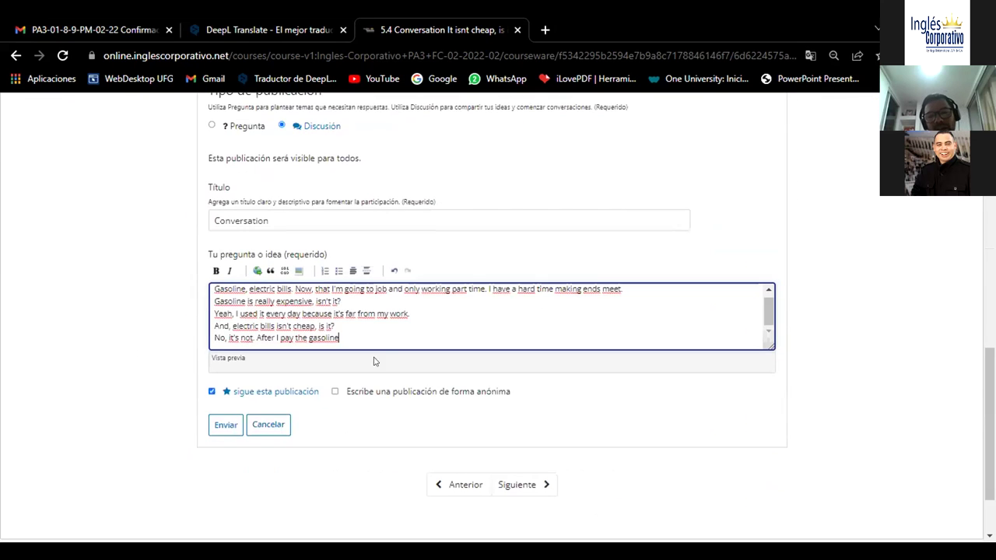
type(".")
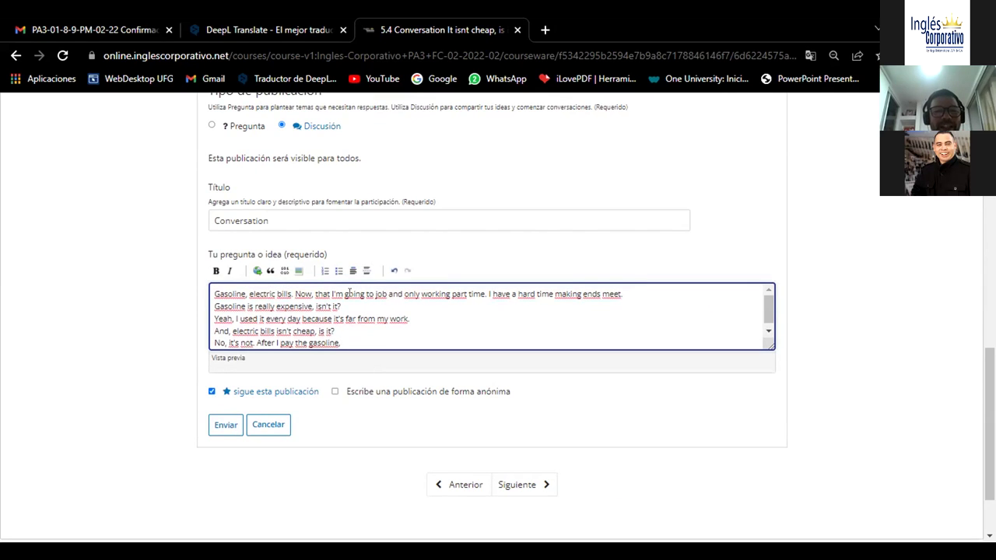
scroll(165, 279, "up", 1)
scroll(165, 278, "up", 5)
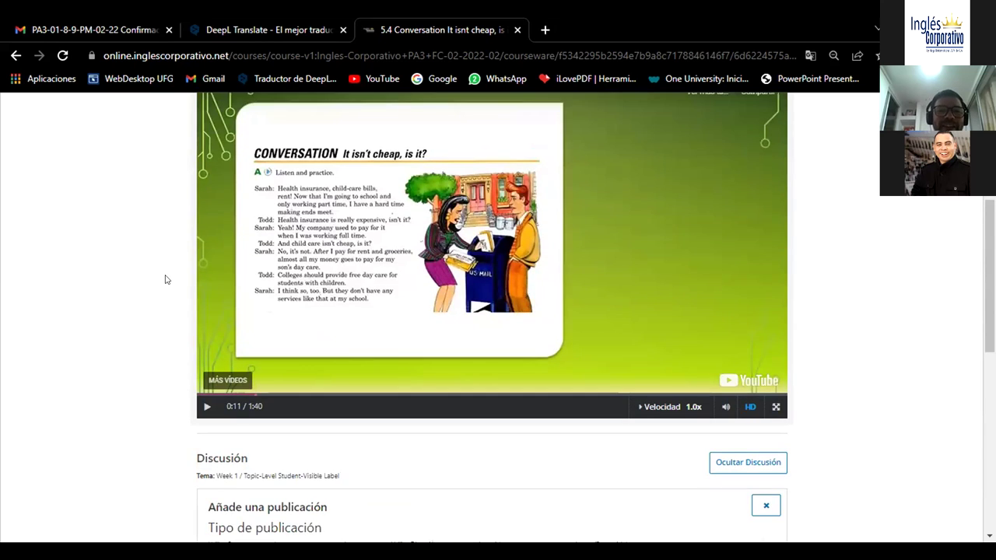
scroll(168, 319, "down", 6)
key("BackSpace")
type("and g")
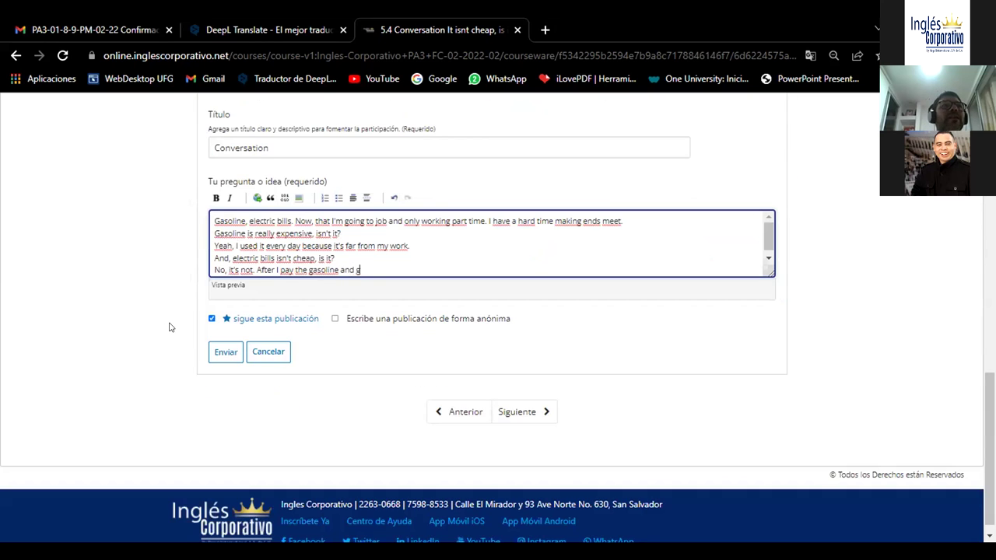
type("roceries")
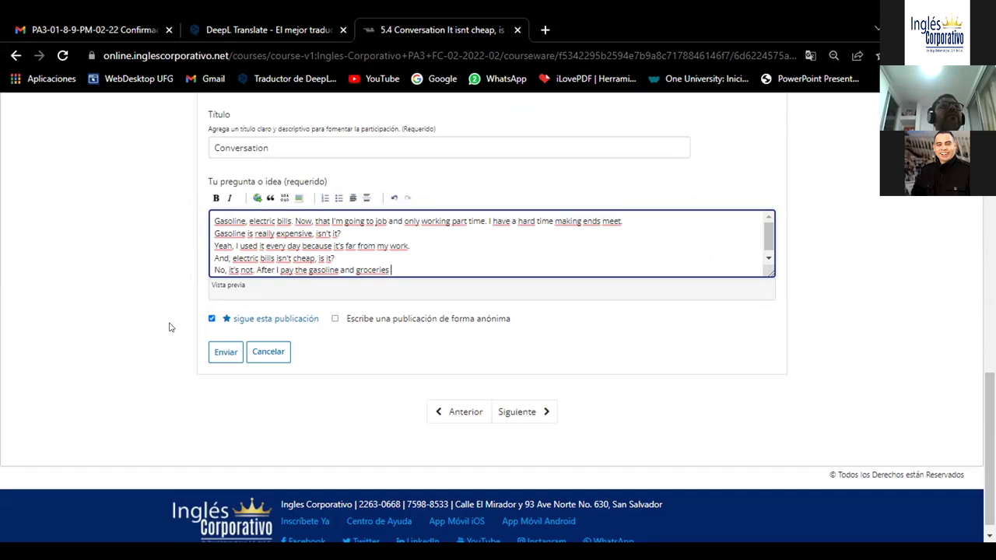
Extend the last line of the post body with ", rent a house," after "groceries", consulting the sample conversation
scroll(52, 283, "up", 2)
scroll(52, 282, "up", 5)
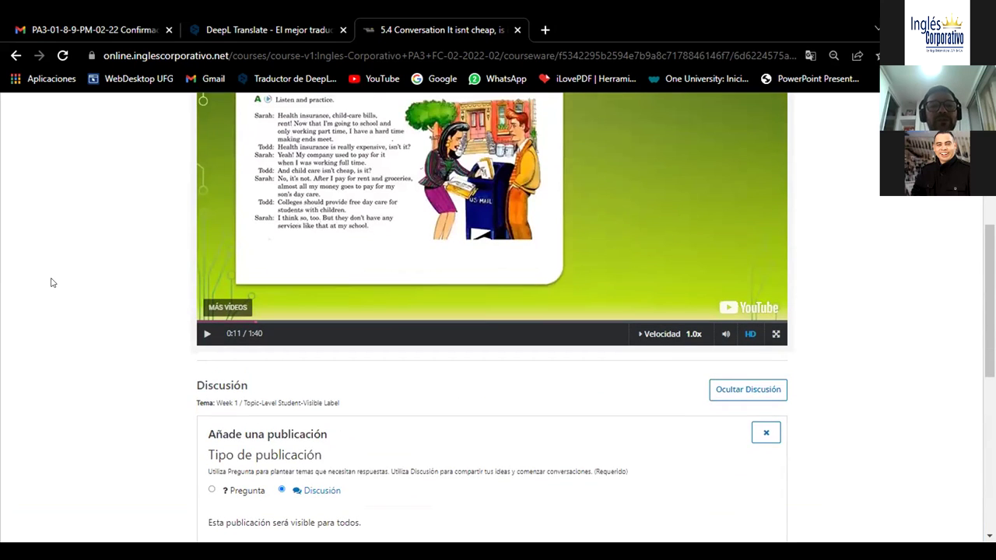
scroll(52, 283, "down", 6)
type(".")
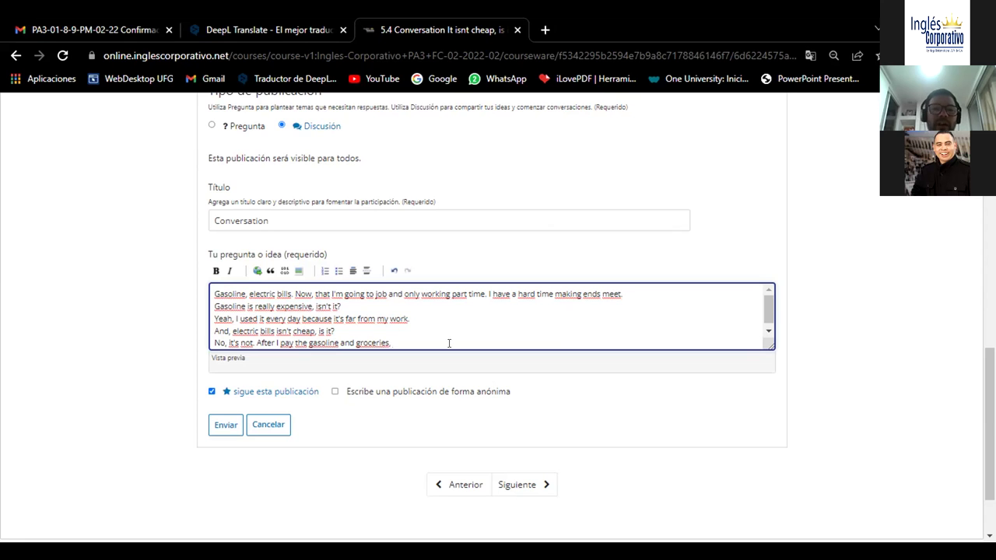
type("rent a house")
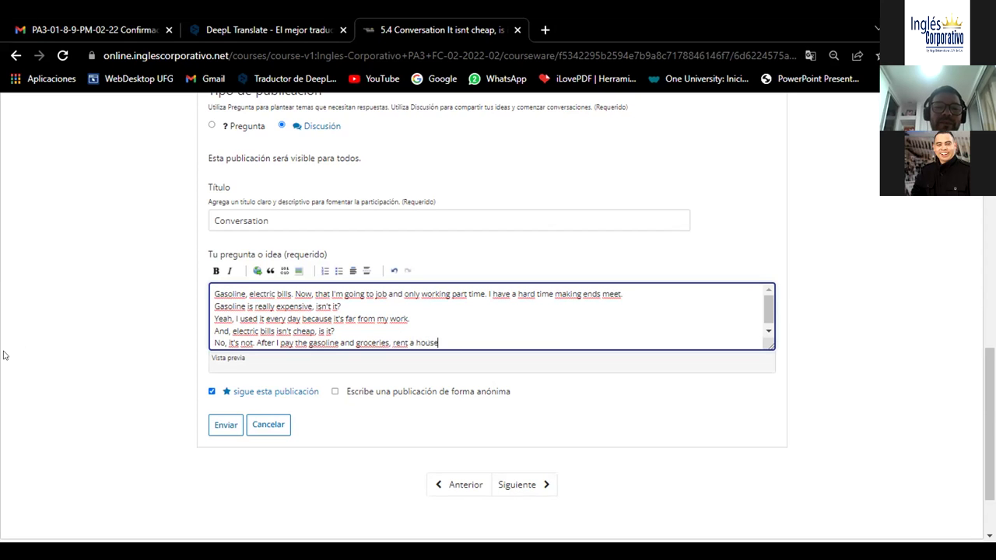
scroll(62, 346, "up", 6)
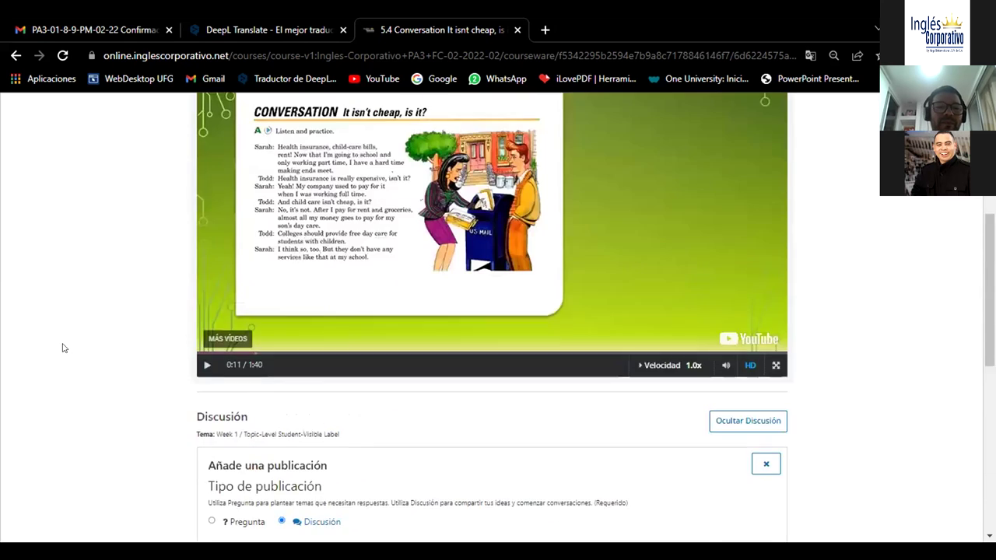
scroll(70, 350, "down", 4)
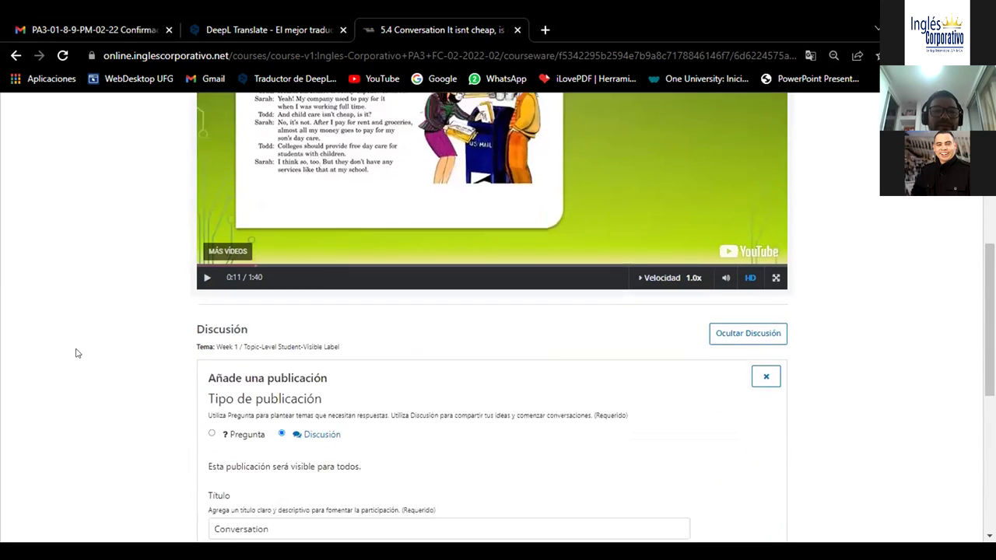
scroll(141, 395, "down", 2)
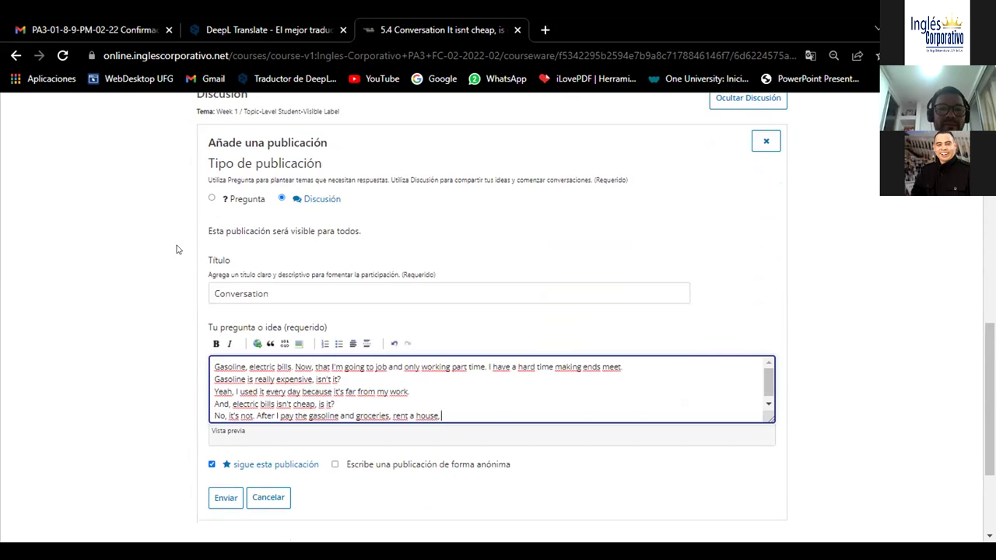
Replace the "and" before "groceries" with a comma and add "and almost" at the end of the last line
left_click(270, 272)
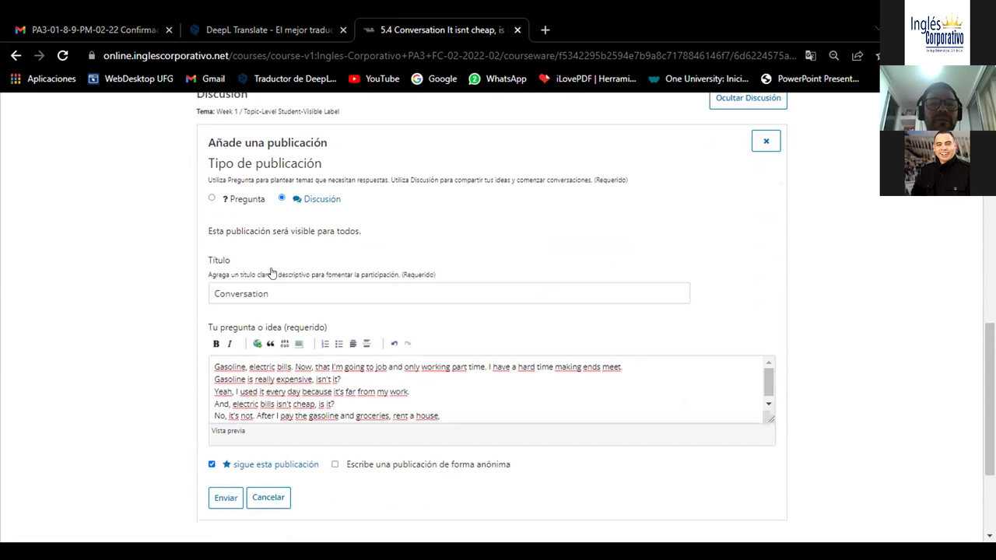
left_click(448, 415)
type("and")
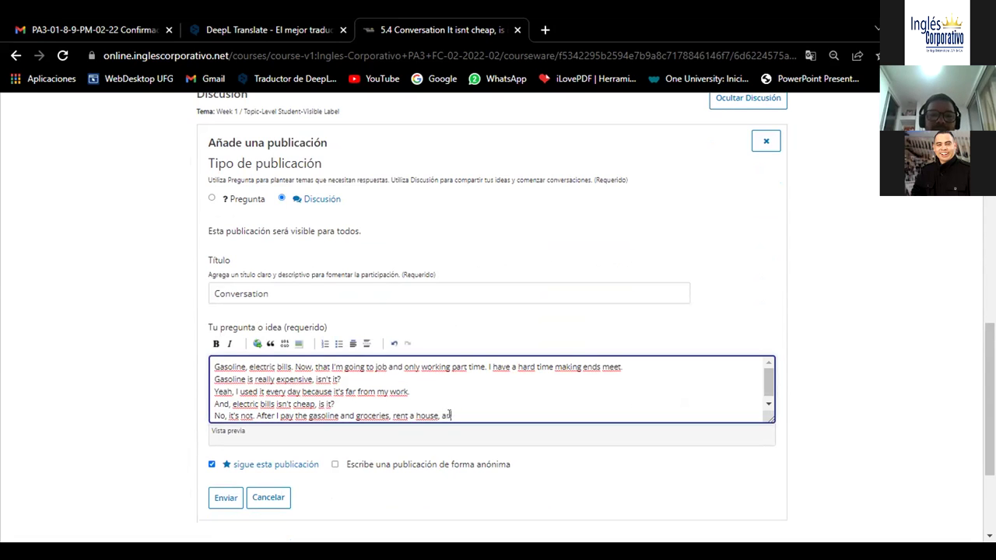
left_click(354, 415)
key("BackSpace")
key("BackSpace")
key("BackSpace")
key("BackSpace")
type(",")
left_click(470, 410)
type("d almost.")
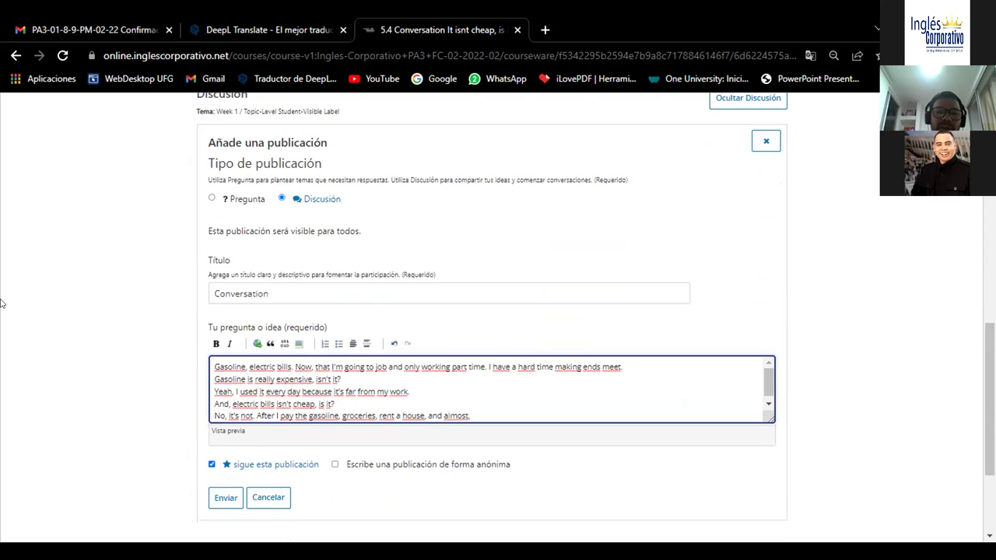
Continue the last line with ", all my money goes to pay for" after "almost", following the sample conversation
scroll(177, 366, "up", 5)
scroll(177, 367, "down", 5)
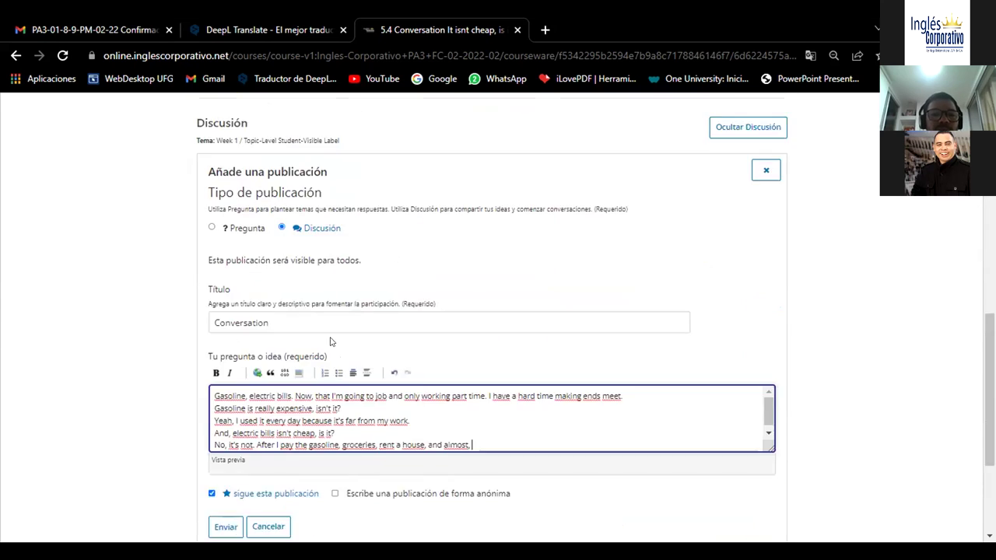
key("BackSpace")
type(", all my money")
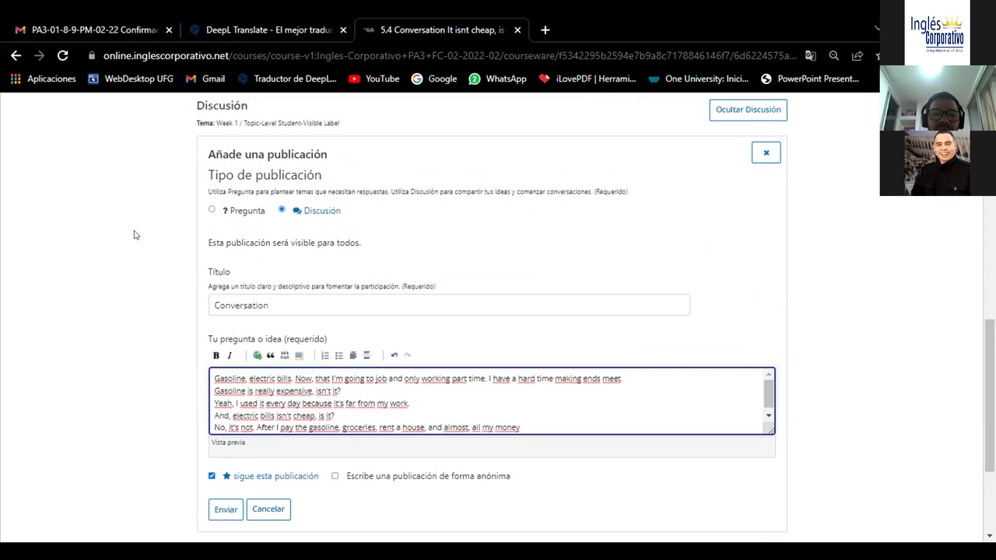
scroll(134, 235, "up", 3)
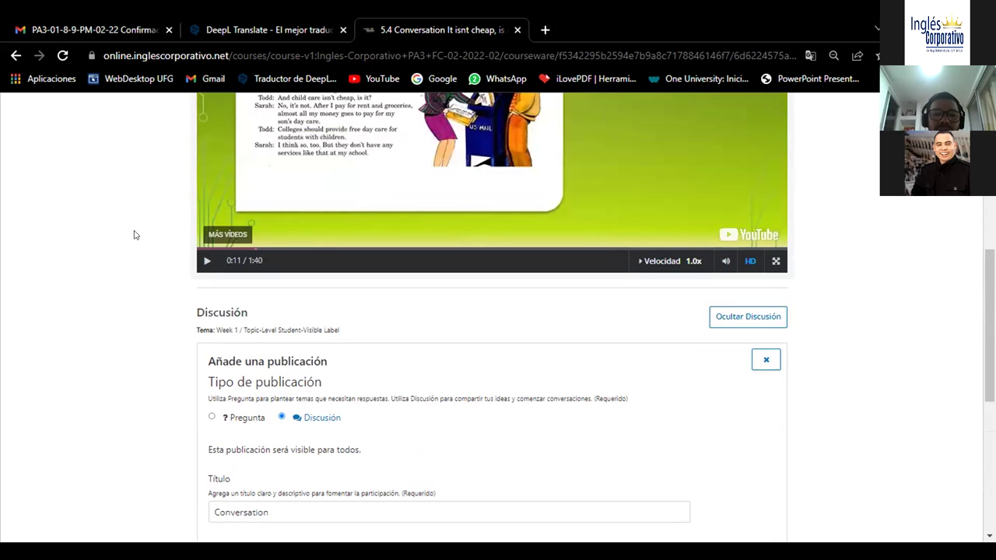
scroll(134, 235, "down", 4)
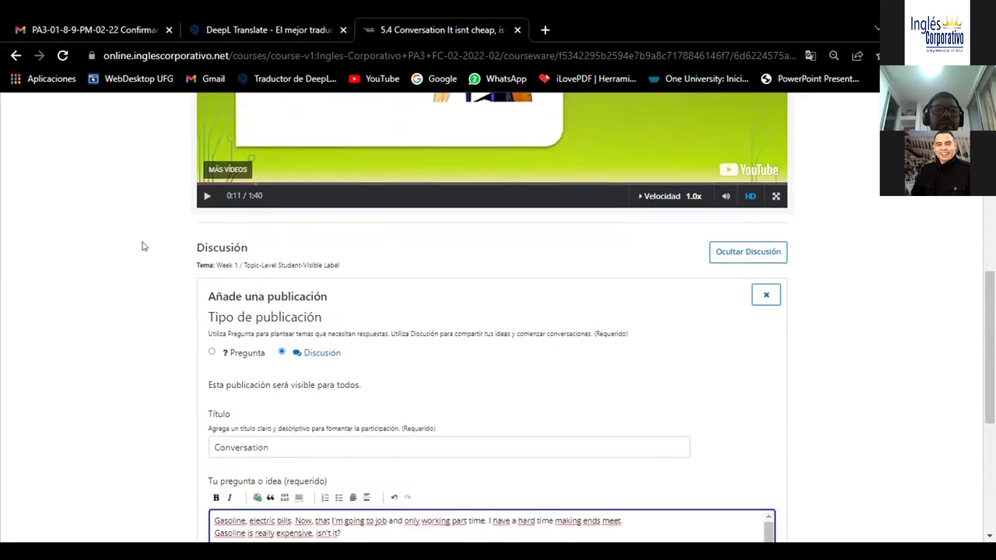
type("goes to pay for")
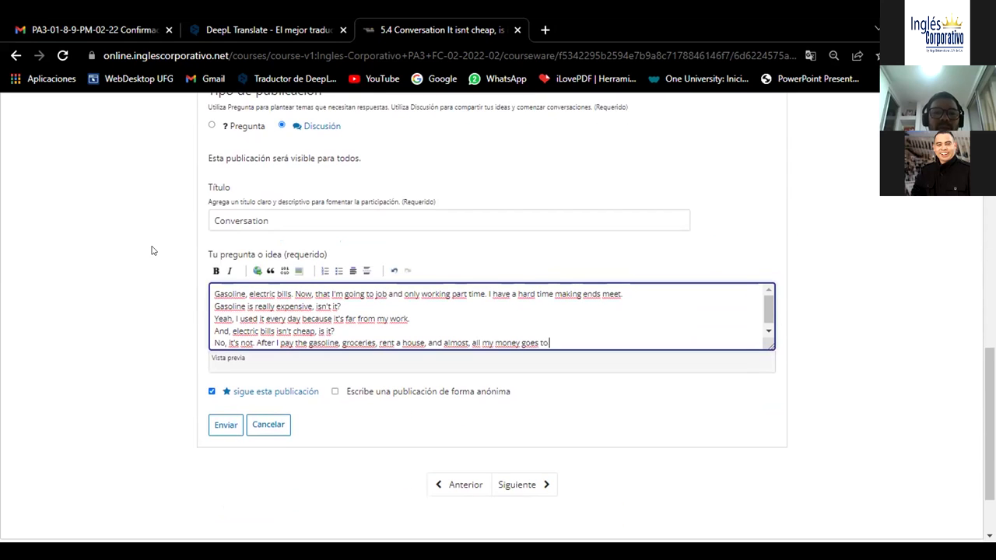
Add "my electric bills" after "goes to pay for" and compare the line with the sample conversation
scroll(99, 237, "up", 4)
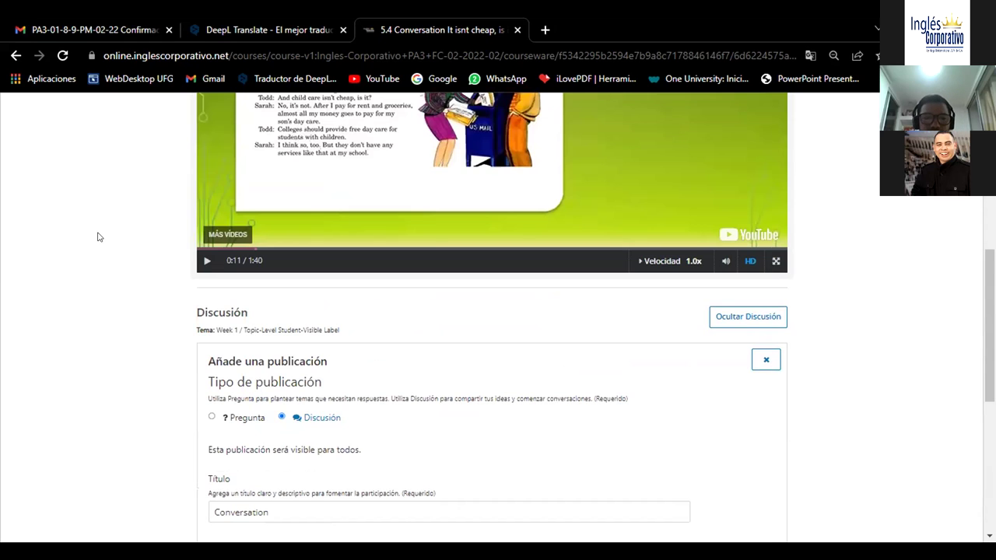
scroll(105, 245, "down", 4)
type("my electric bills")
scroll(19, 279, "up", 1)
scroll(19, 279, "up", 4)
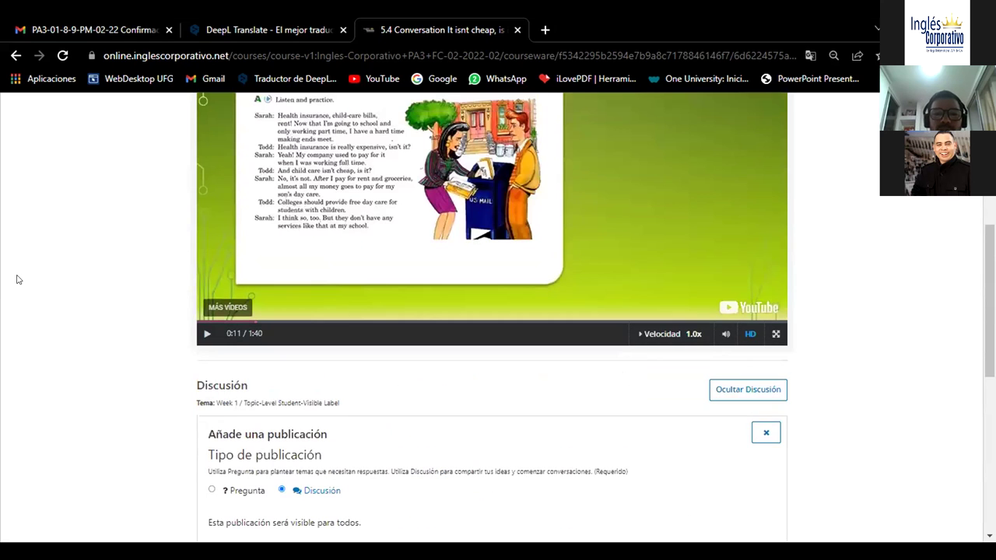
scroll(18, 279, "down", 5)
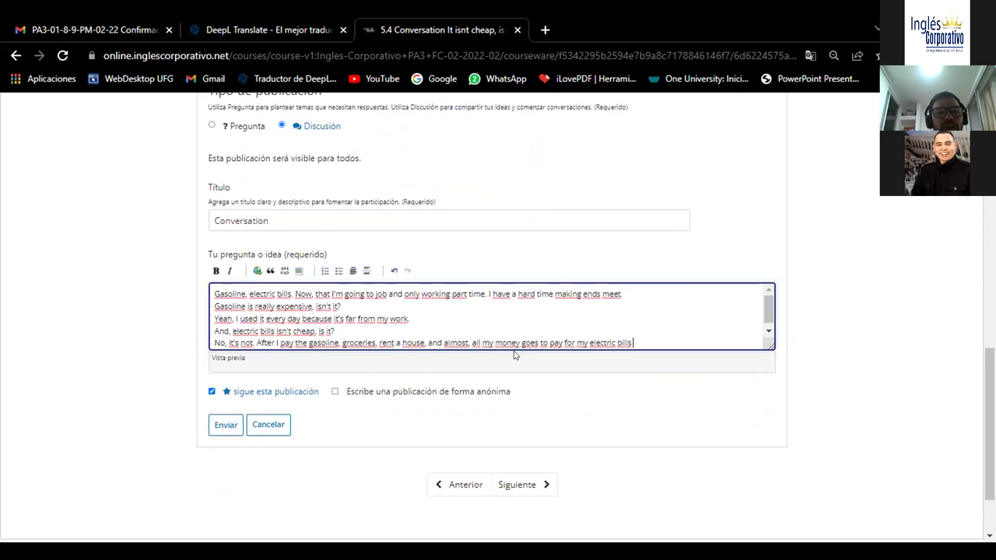
Reword the last line to "groceries and rent a house, almost", replacing the comma with "and" and removing the "and" before "almost"
left_click(399, 342)
left_click(380, 342)
key("BackSpace")
key("BackSpace")
type("and")
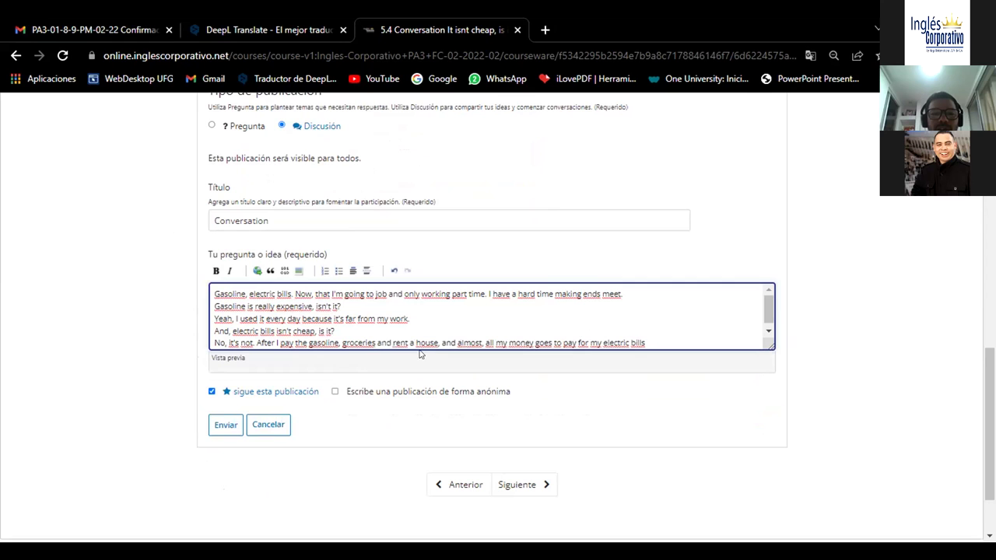
left_click(457, 342)
key("BackSpace")
key("BackSpace")
key("BackSpace")
key("BackSpace")
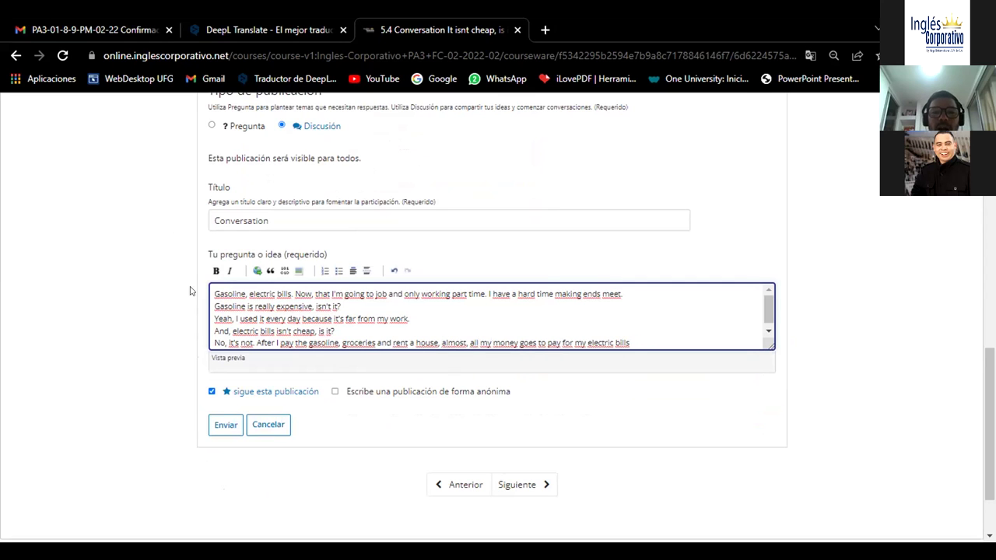
scroll(170, 291, "up", 5)
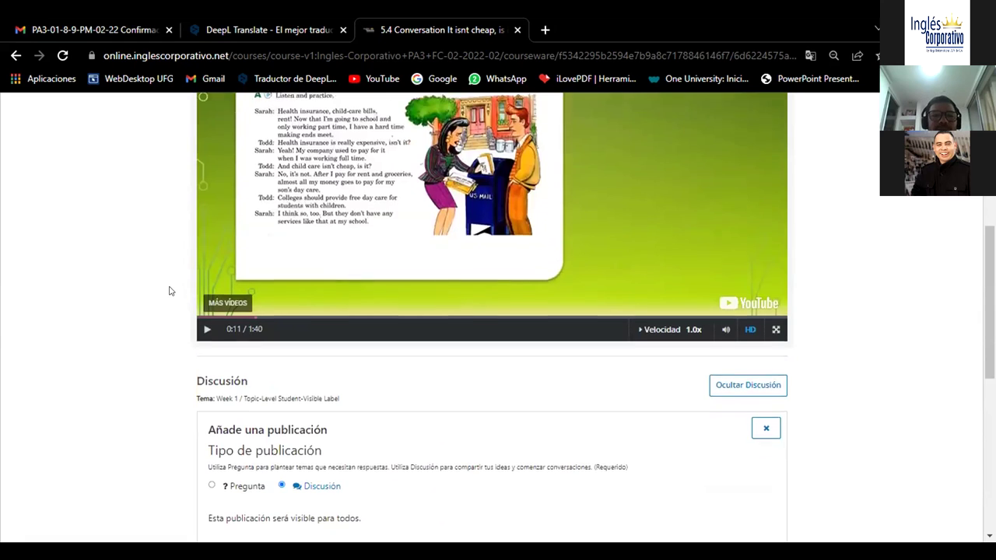
scroll(168, 291, "down", 5)
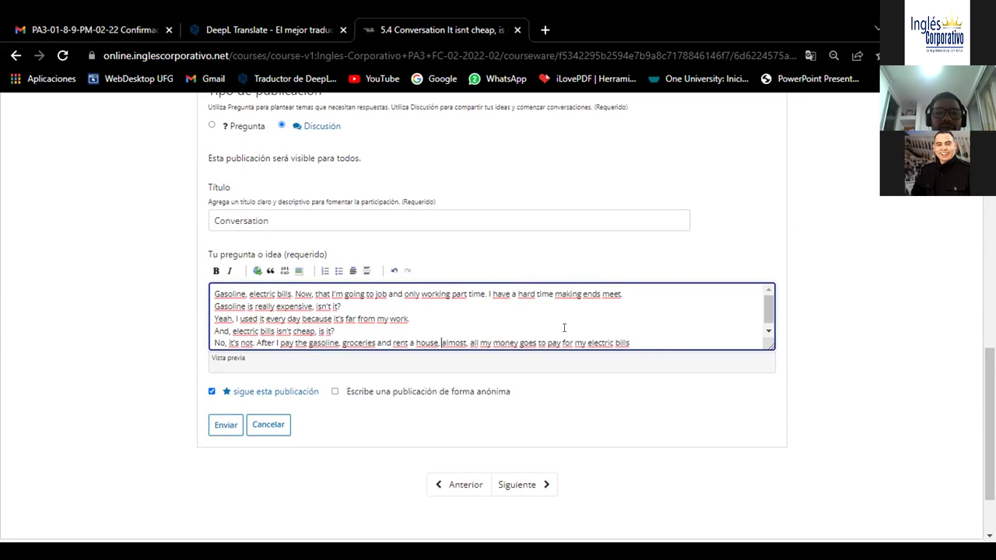
left_click(135, 278)
scroll(136, 278, "up", 5)
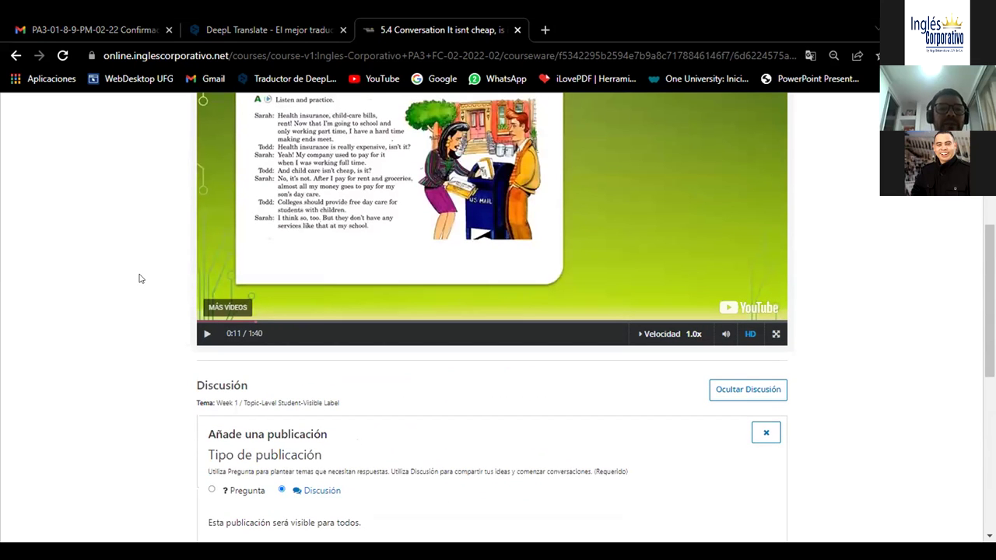
scroll(275, 220, "up", 1)
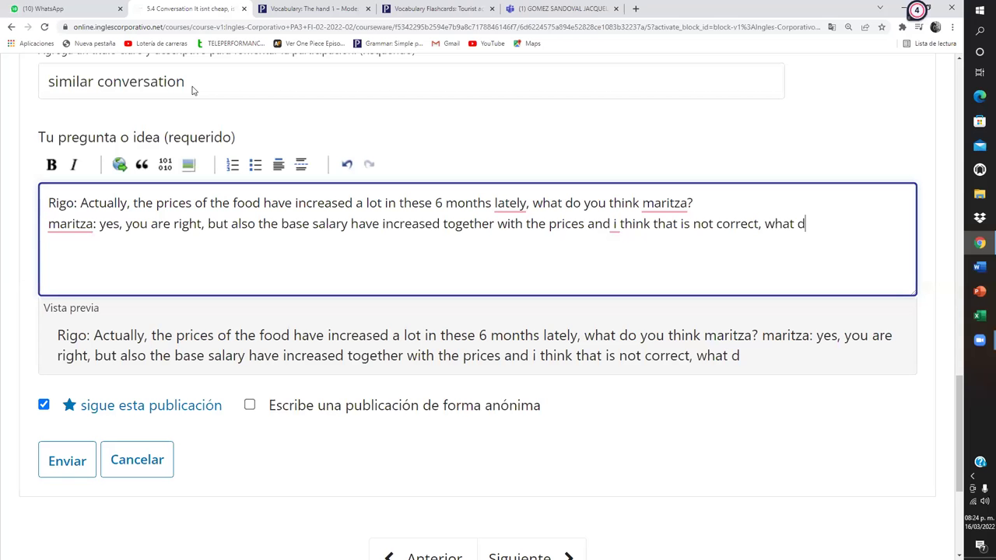
Replace the unfinished "what d" at the end of the second dialogue line with "isn't it?"
key("BackSpace")
key("BackSpace")
key("BackSpace")
key("BackSpace")
key("BackSpace")
key("BackSpace")
type("isn")
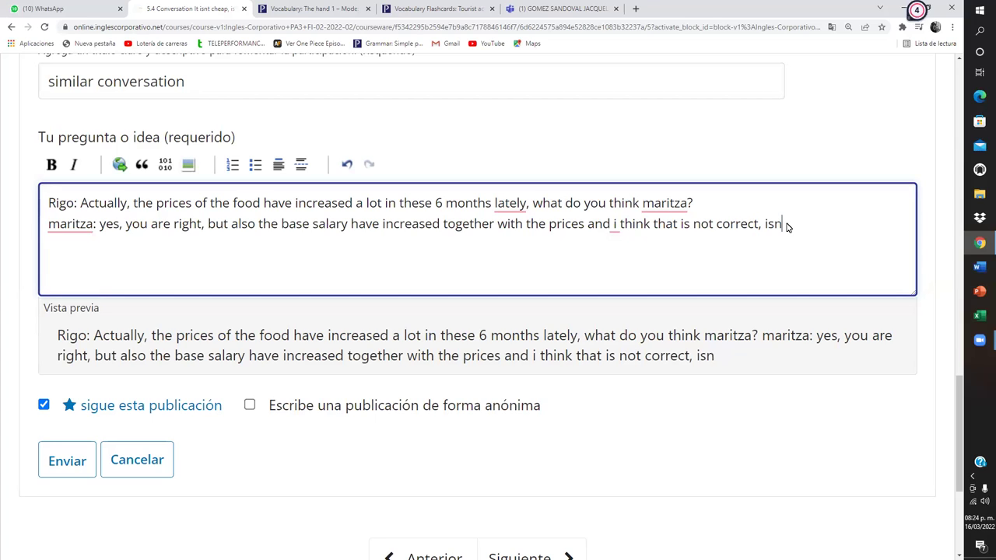
type("'t it?")
Start a third dialogue line with a new speaker's name, followed by ": yes, as example of that the"
key("Return")
type("Katia")
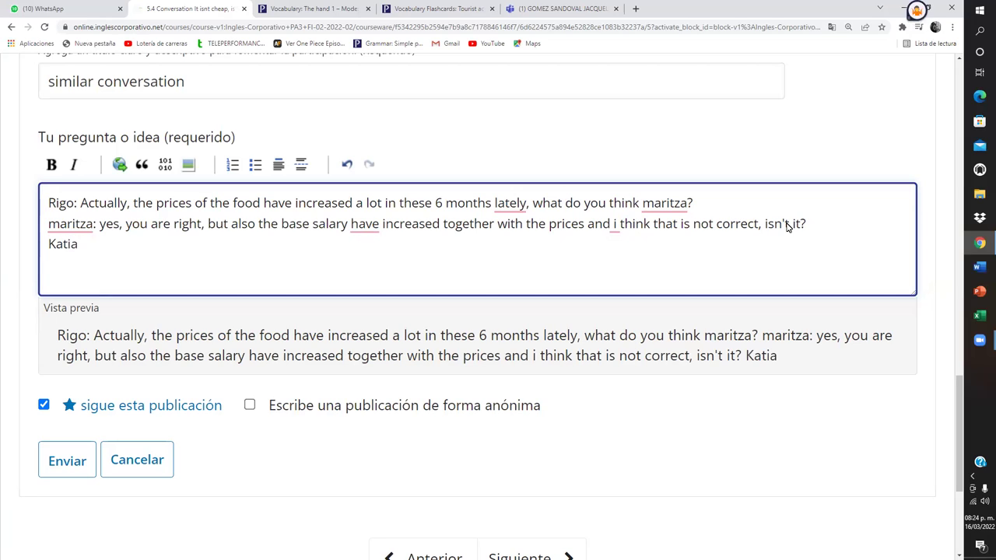
type(":")
type("y")
key("BackSpace")
type("yes, as e")
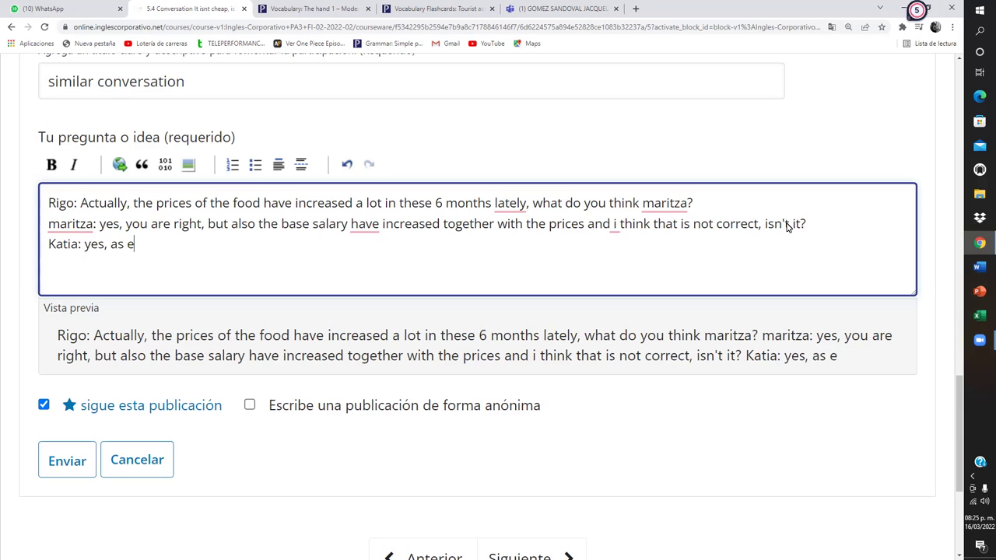
type("xamp")
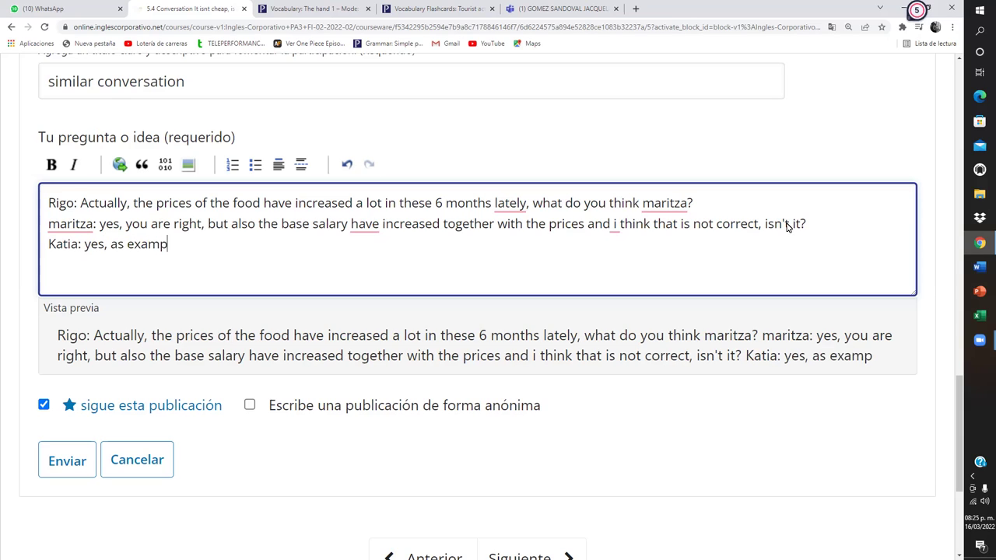
type("le of that teh")
key("BackSpace")
key("BackSpace")
type("he")
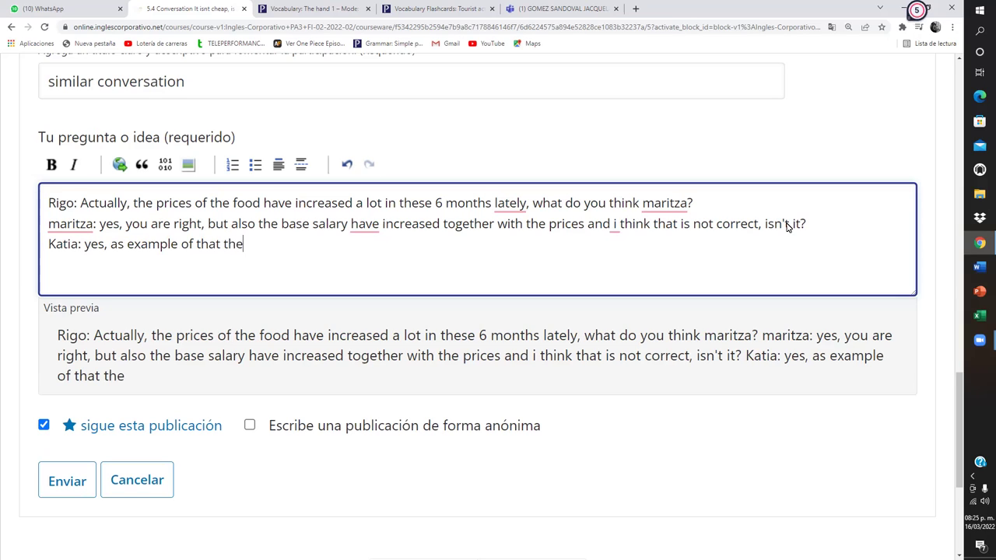
Complete the third dialogue line with "pupusas are more expensive now"
type(" pupusas ")
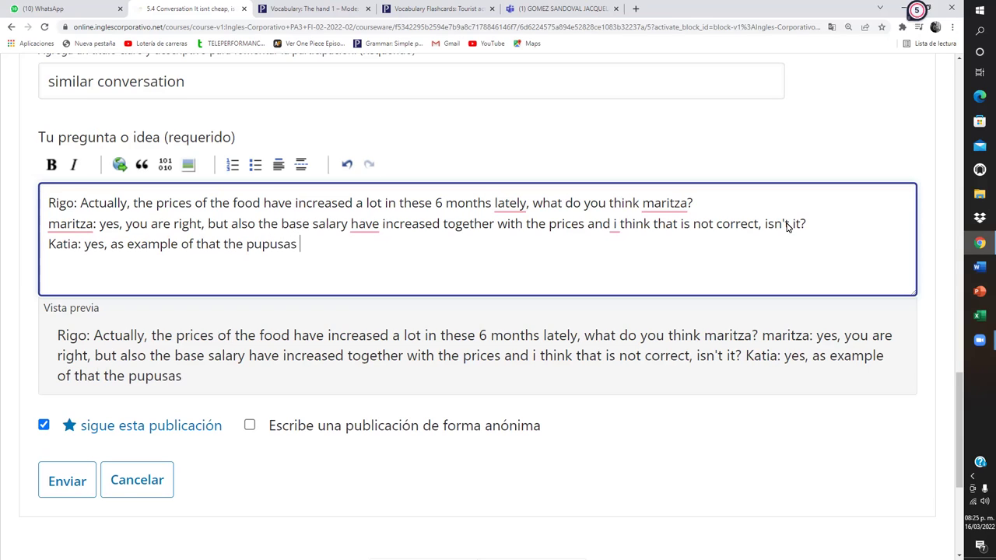
type("are expemnsiver")
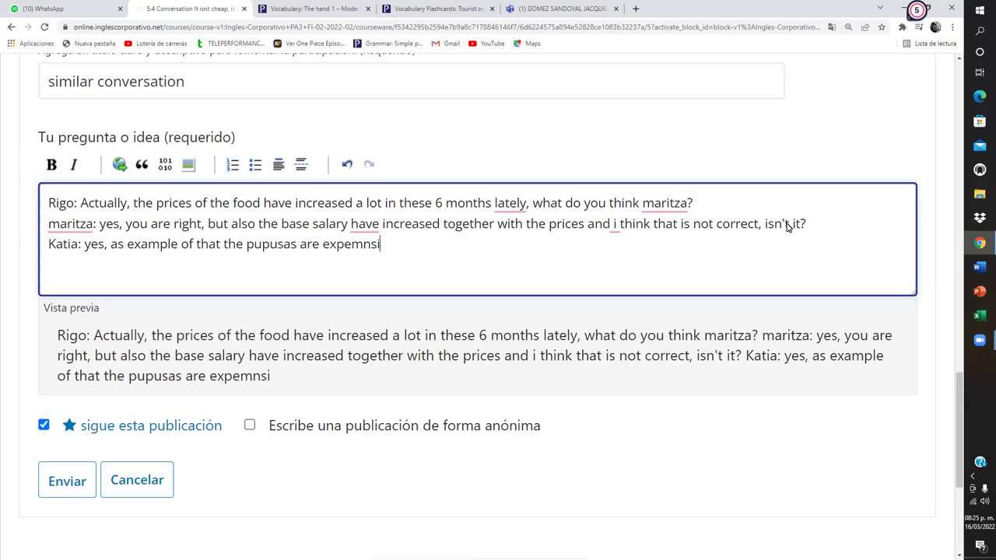
type("now")
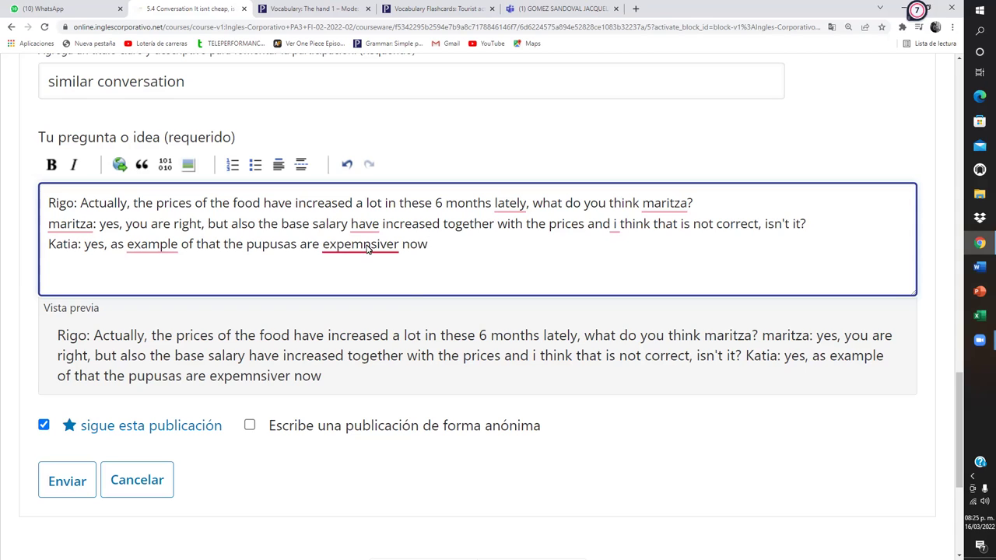
mouse_move(393, 244)
key("ctrl+a")
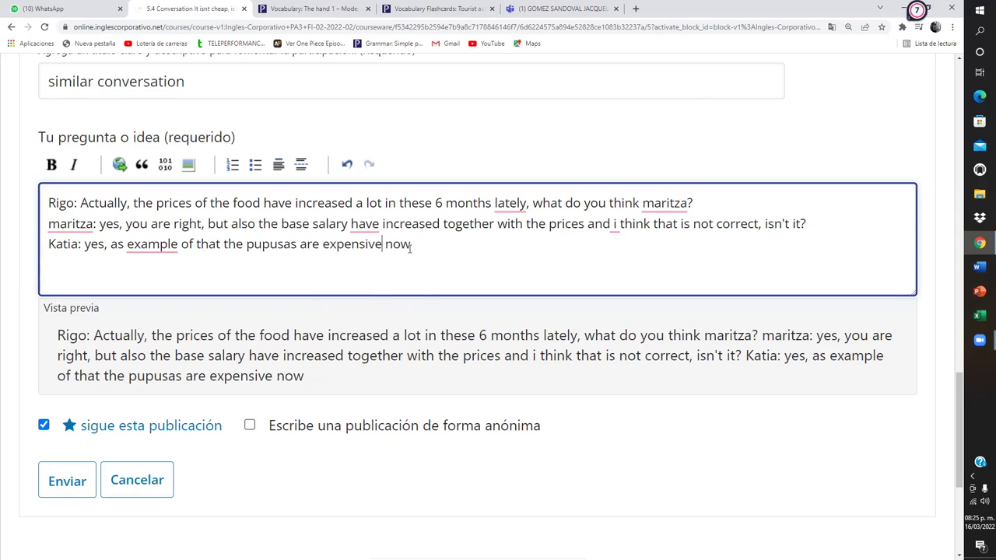
type("r")
key("BackSpace")
left_click(322, 244)
type("more")
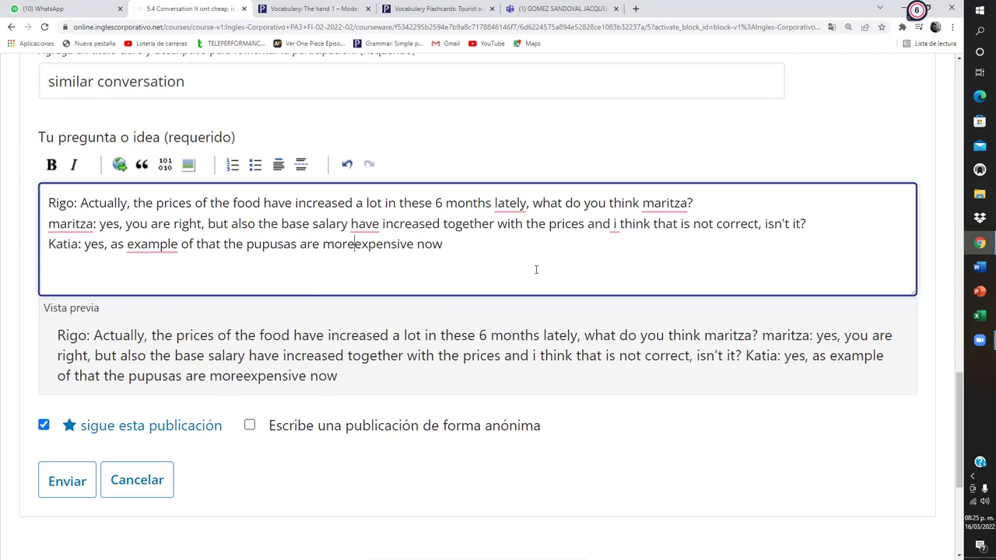
Correct "as example" to "as an example" in the third dialogue line
left_click(459, 245)
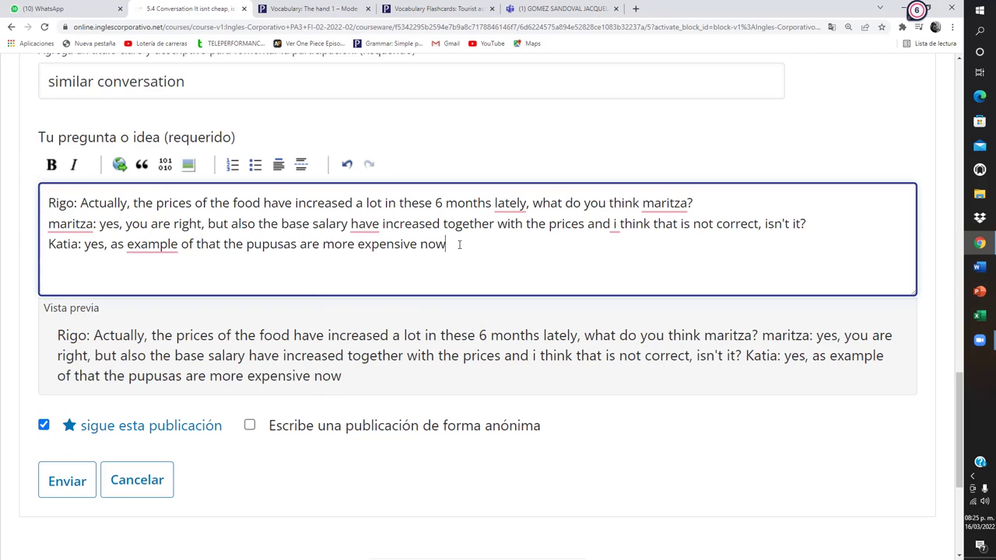
mouse_move(152, 245)
left_click(169, 276)
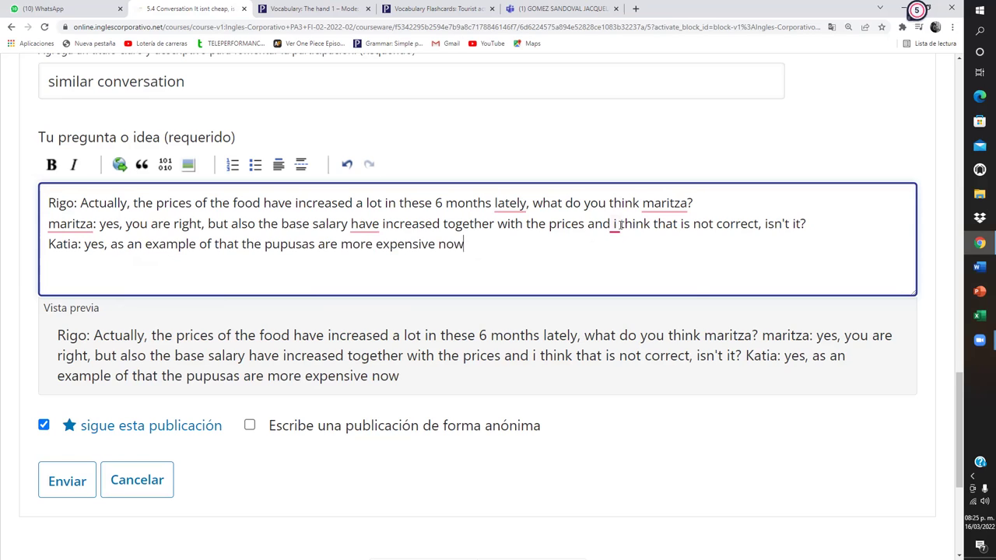
Capitalize the lone "i" in the second dialogue line and extend the third with ", and I used to eat it almost every day."
mouse_move(615, 225)
left_click(632, 256)
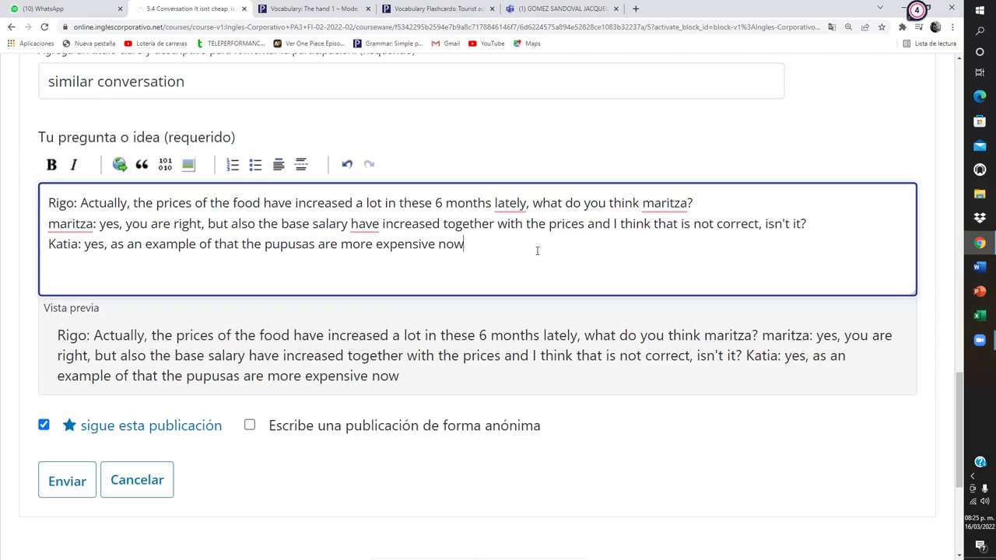
type(", and I u")
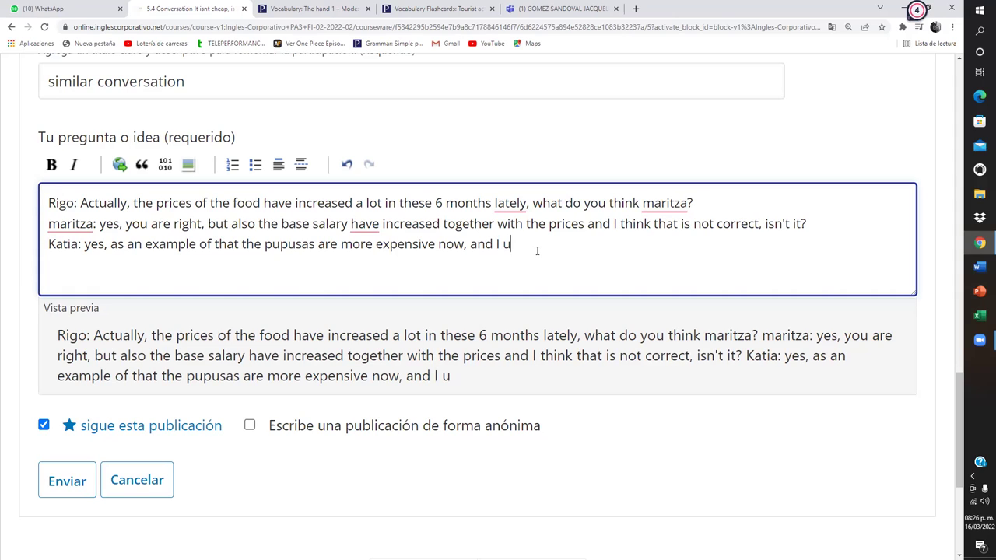
type("sed to ")
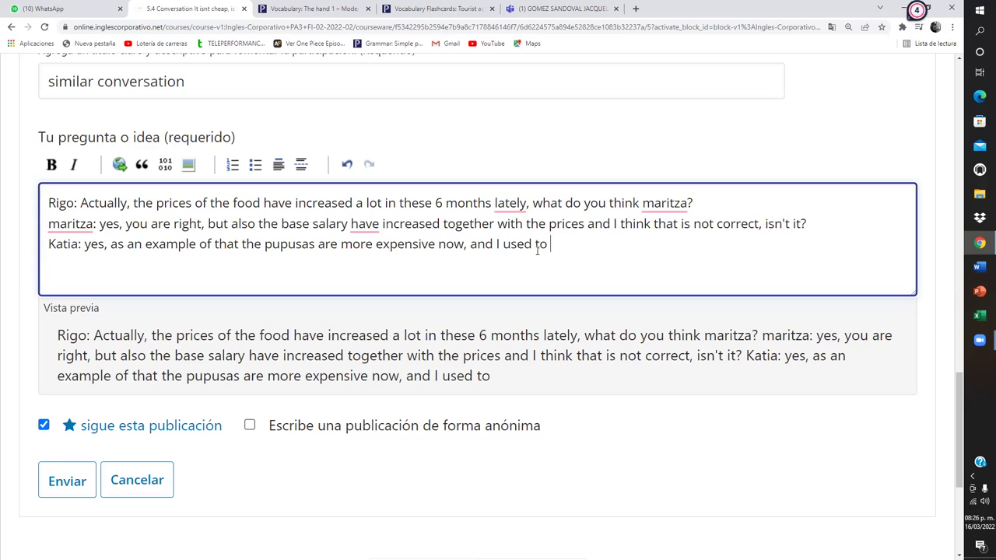
type("eat it almos")
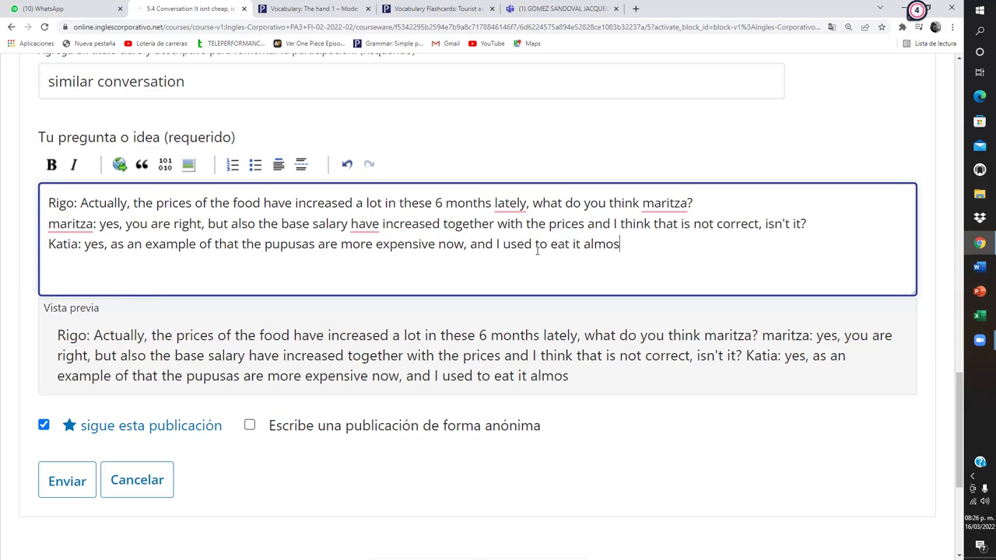
type("t every")
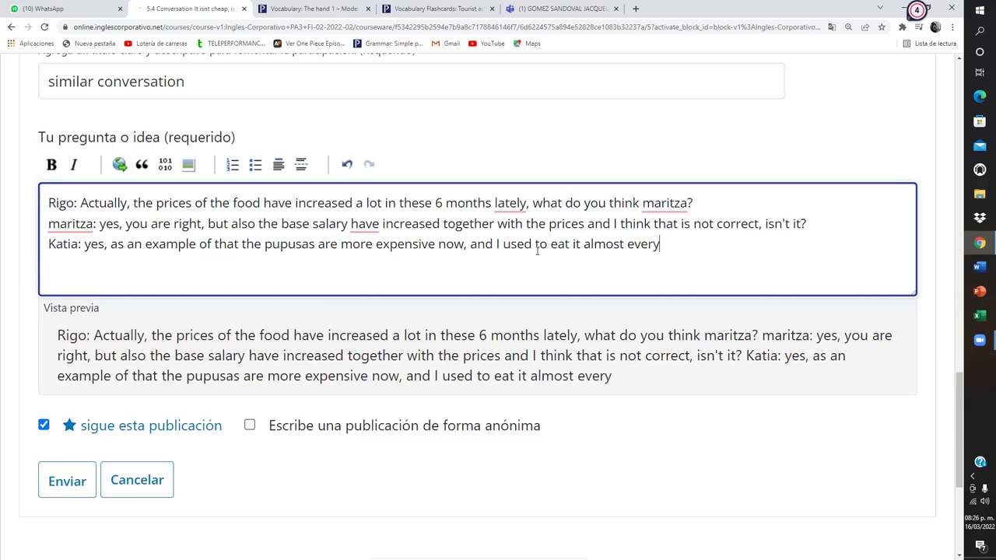
type(" day.")
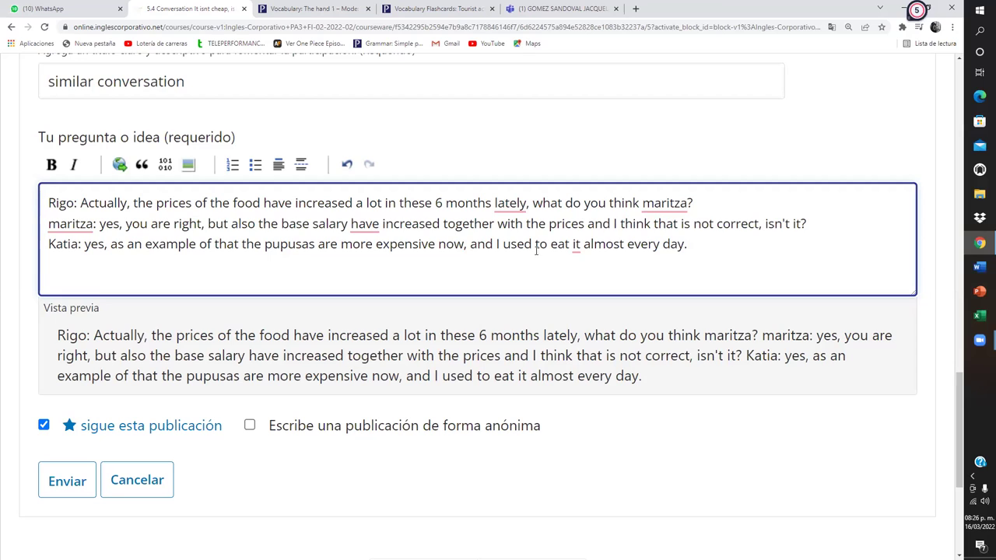
Correct "have" to "has" after "base salary" in the second dialogue line and "eat it" to "eat them" in the third
mouse_move(376, 225)
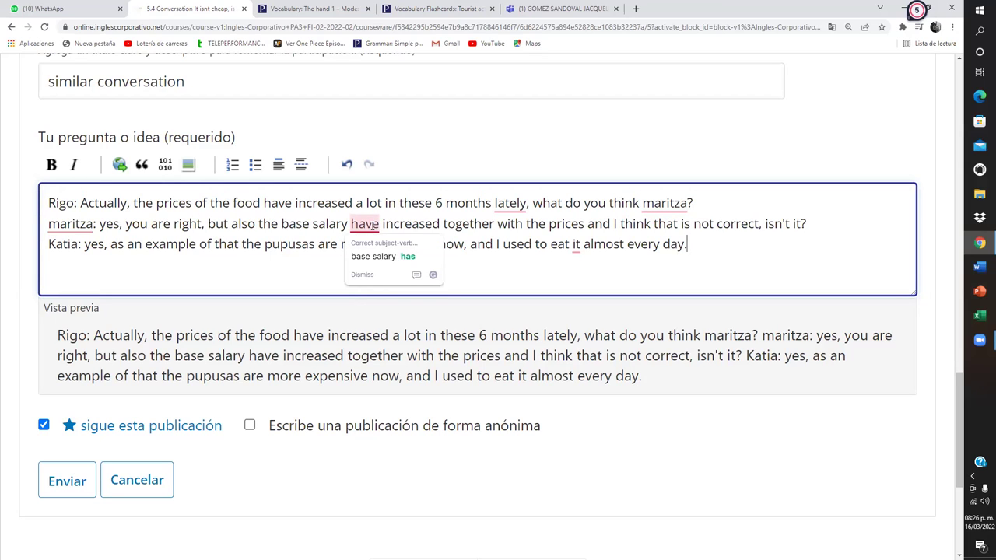
left_click(377, 257)
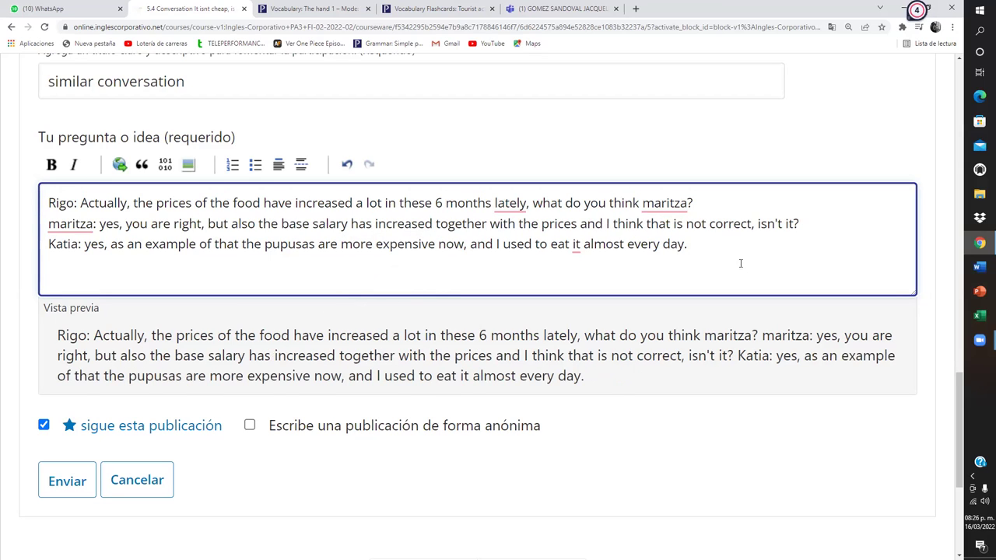
mouse_move(576, 248)
left_click(604, 276)
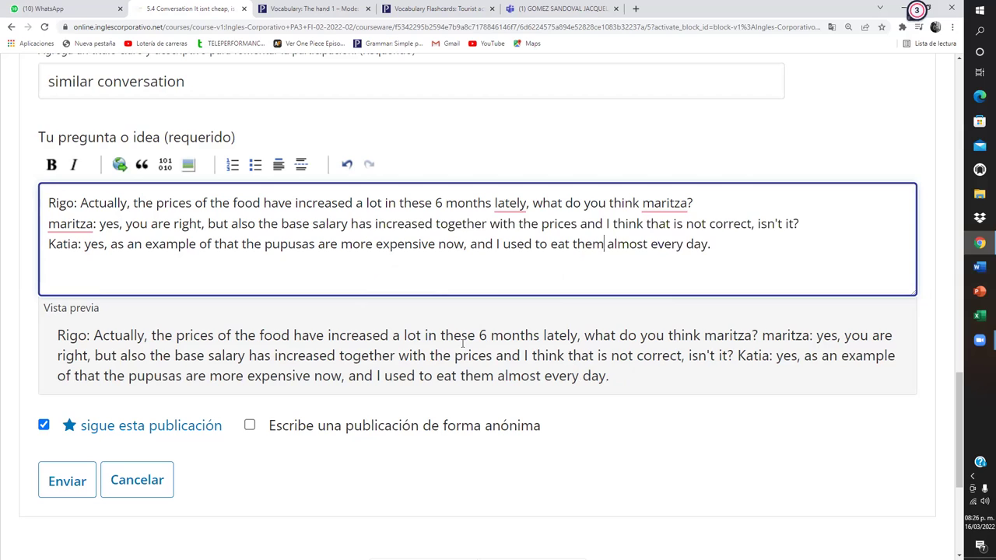
Start a fourth dialogue line with the second speaker's capitalized name and a colon
left_click(736, 244)
key("Return")
type("mar")
key("BackSpace")
key("BackSpace")
type("Maritza:")
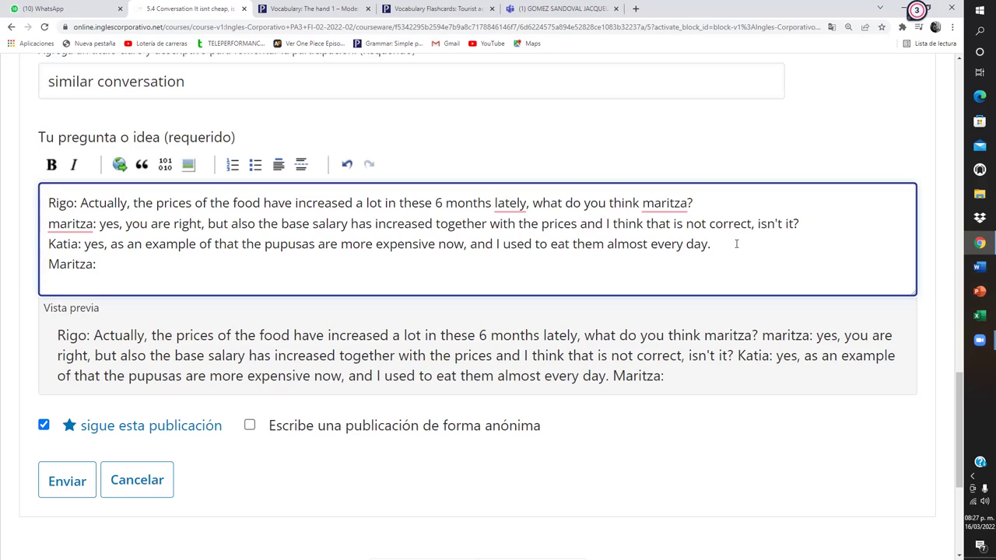
Begin the fourth speaker's sentence with "but the pupusas are"
type(" bur")
key("BackSpace")
key("BackSpace")
key("BackSpace")
type("ut the")
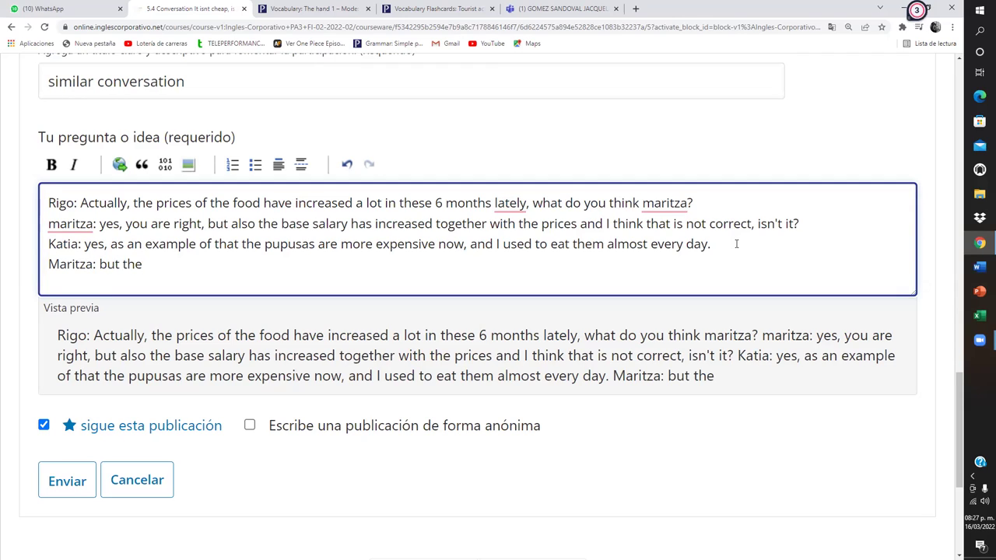
type(" ´pupu")
type("d")
key("BackSpace")
key("BackSpace")
key("BackSpace")
key("BackSpace")
key("BackSpace")
key("BackSpace")
type("pupusa")
type("s ")
type("atr")
key("BackSpace")
key("BackSpace")
type("re")
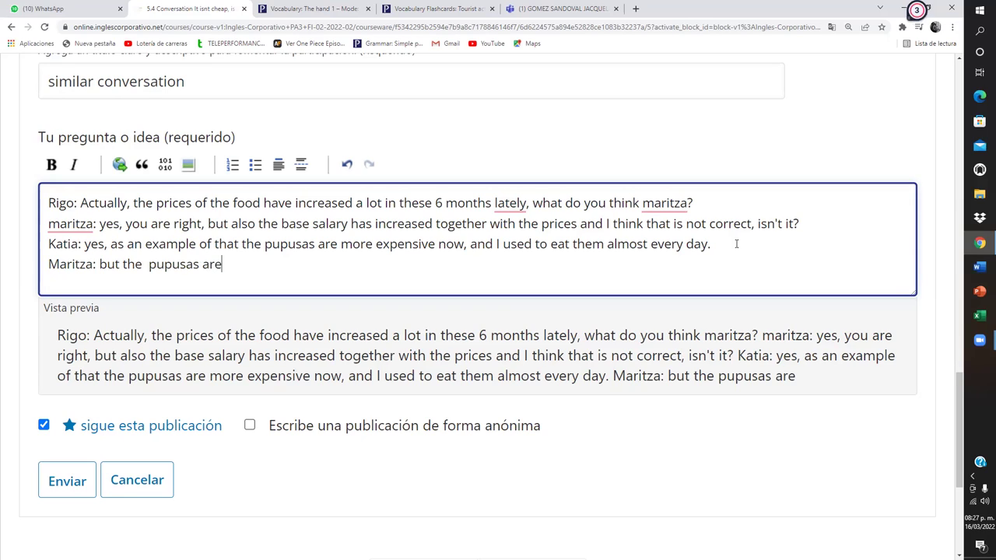
Continue the fourth dialogue line with "more expensive because the cheese is expensive too", correcting the spelling of "cheese"
type(" more exp")
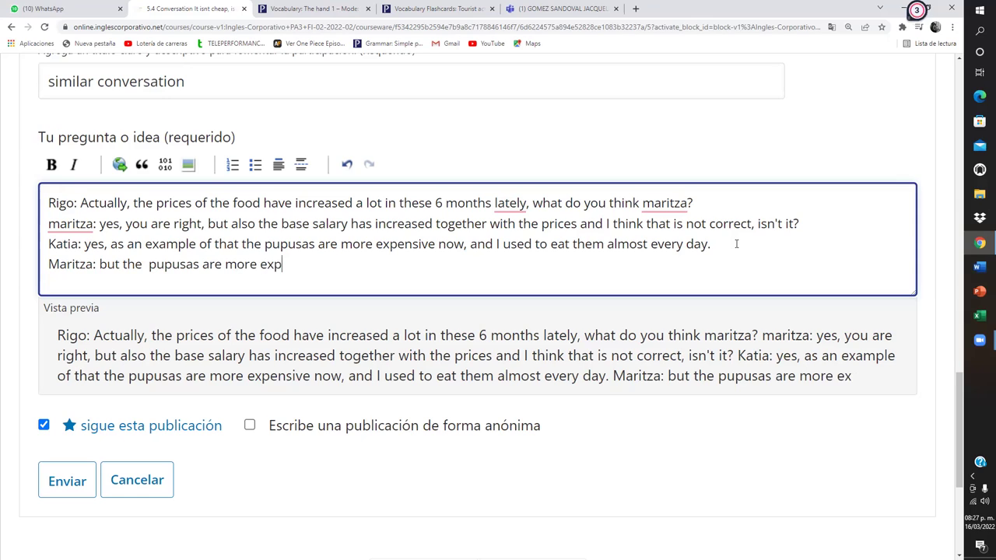
type("ensive ")
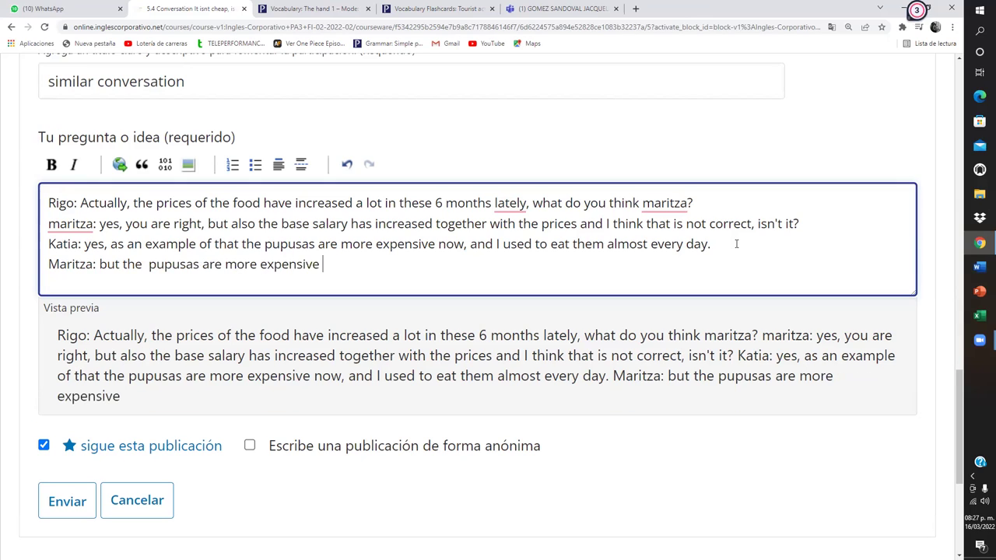
type("because the chese ")
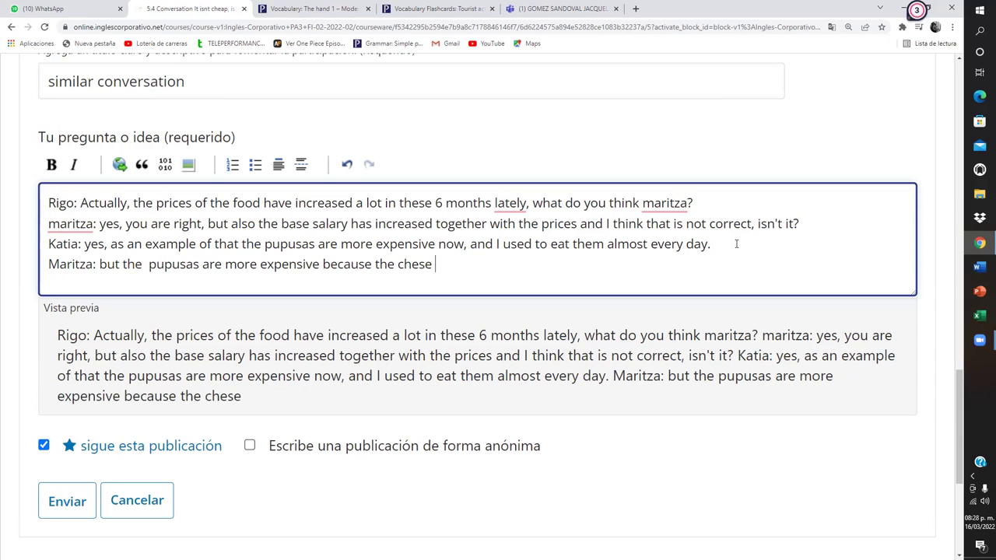
type("is expew")
key("BackSpace")
key("BackSpace")
type("ensive")
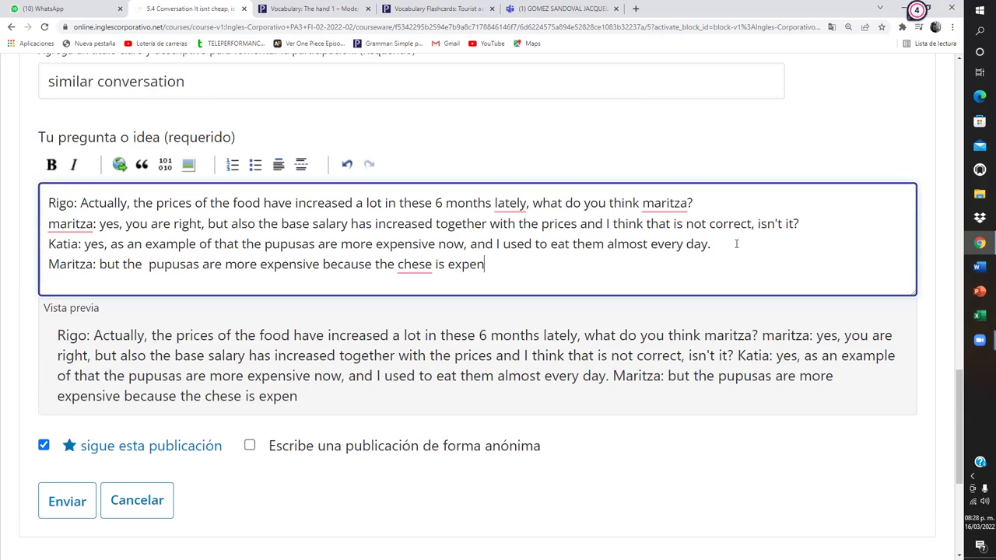
type(" too")
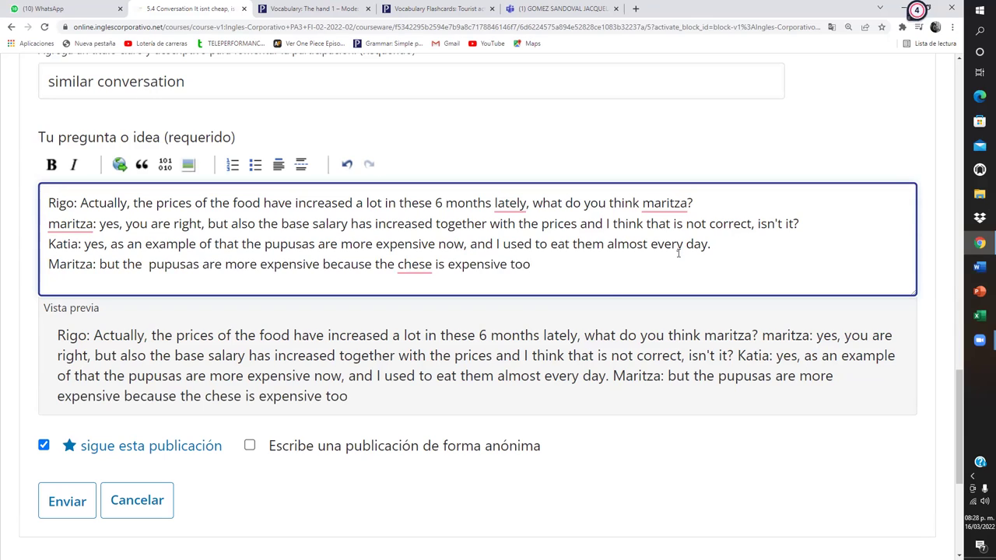
mouse_move(418, 264)
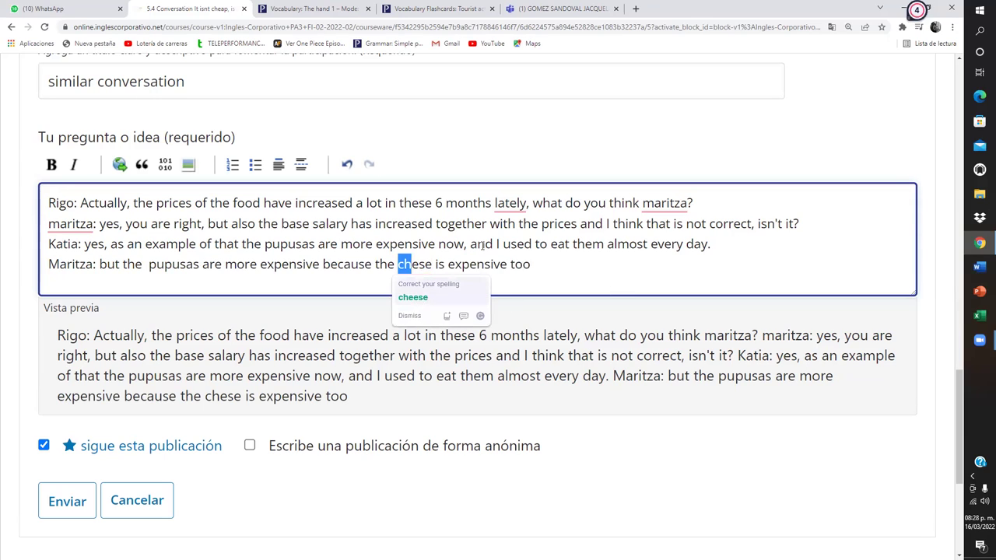
left_click(418, 299)
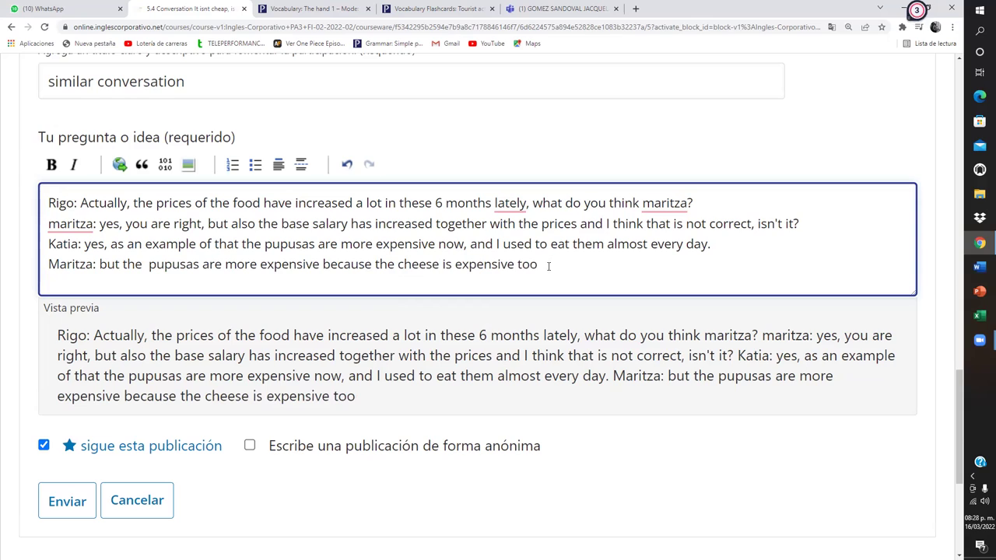
Finish the fourth dialogue line with "as everything today isn't it?" and remove the extra space before "pupusas"
type("ass")
key("BackSpace")
type("evere")
key("BackSpace")
type("ything")
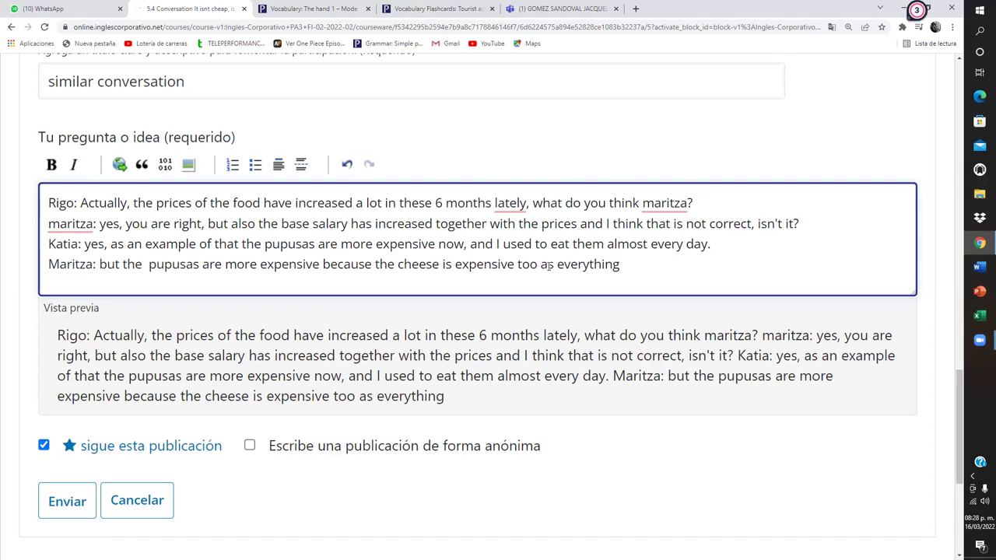
type("today")
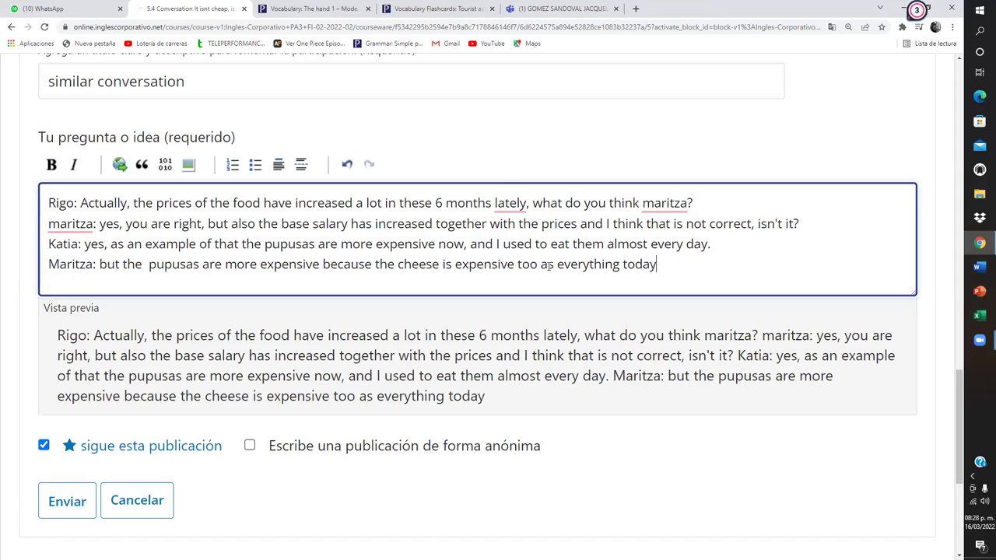
type(" isn't it=")
key("BackSpace")
type("?")
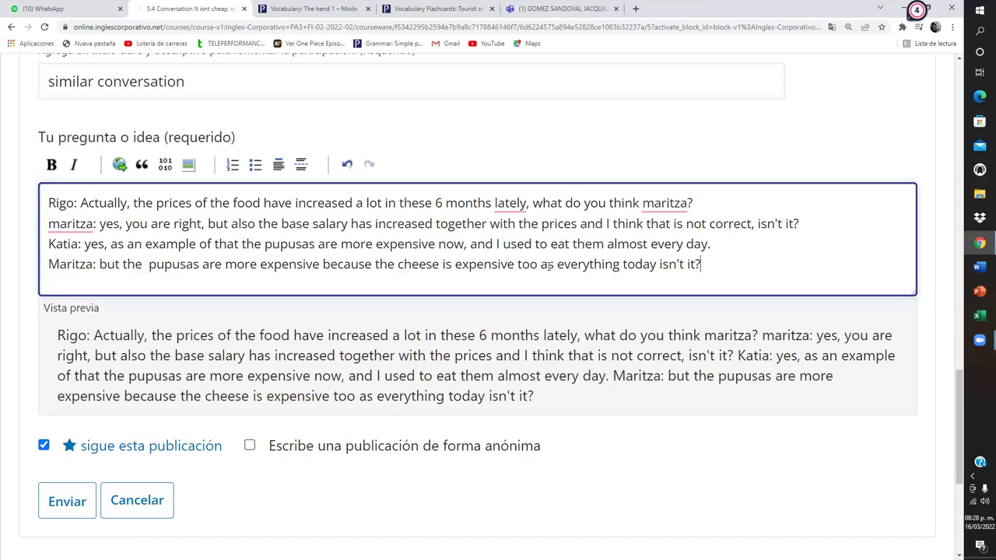
key("Return")
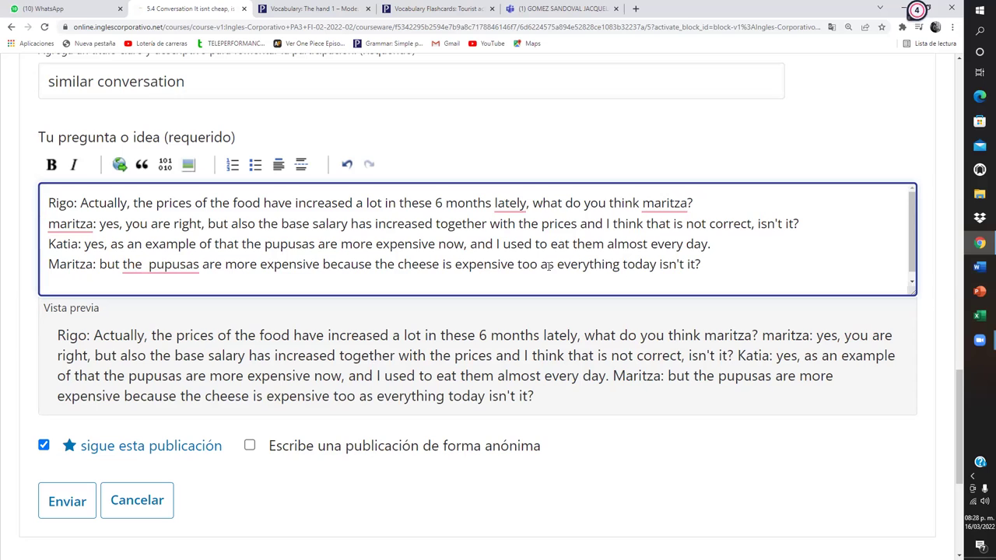
mouse_move(160, 264)
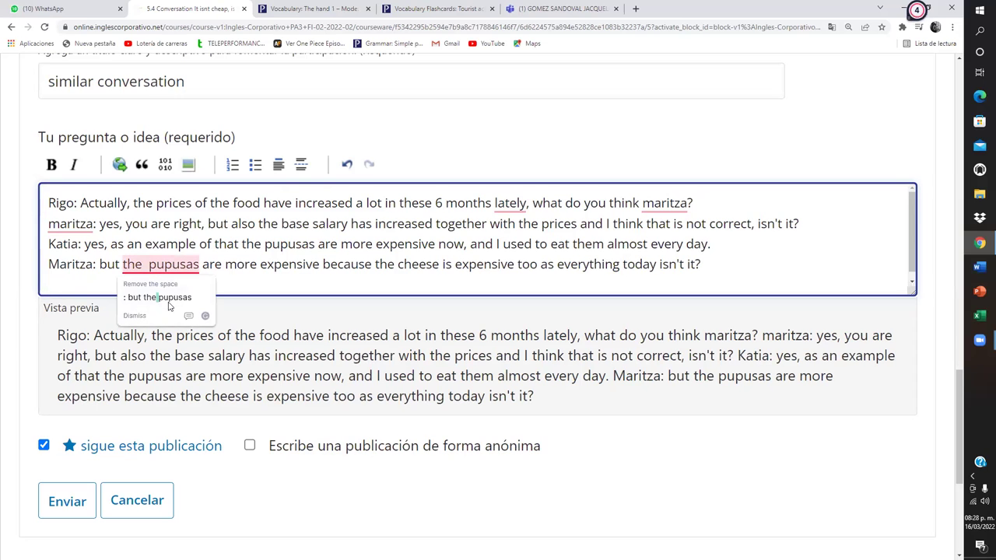
left_click(152, 296)
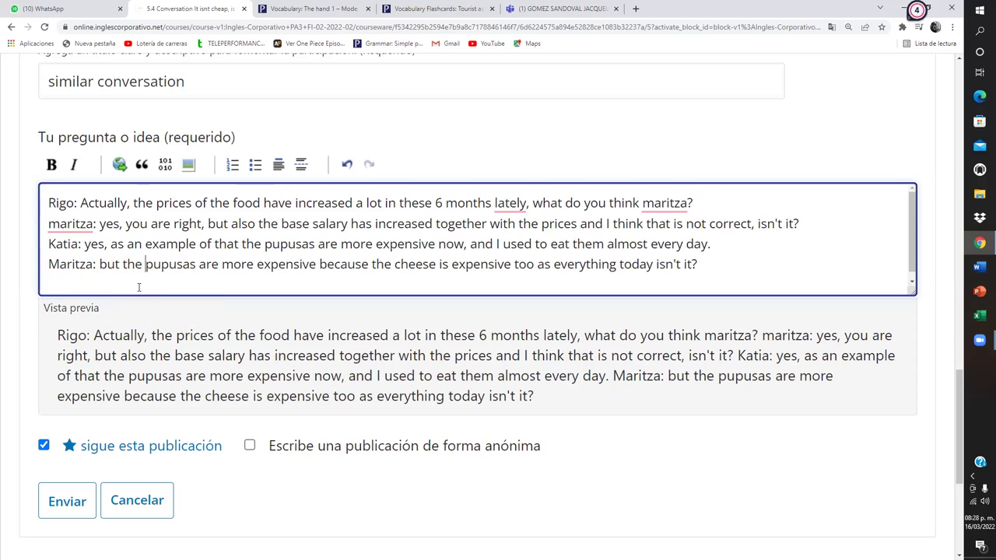
Start a fifth dialogue line with the first speaker's name, followed by ": yes, I think so"
left_click(81, 278)
type("Rigo: yes")
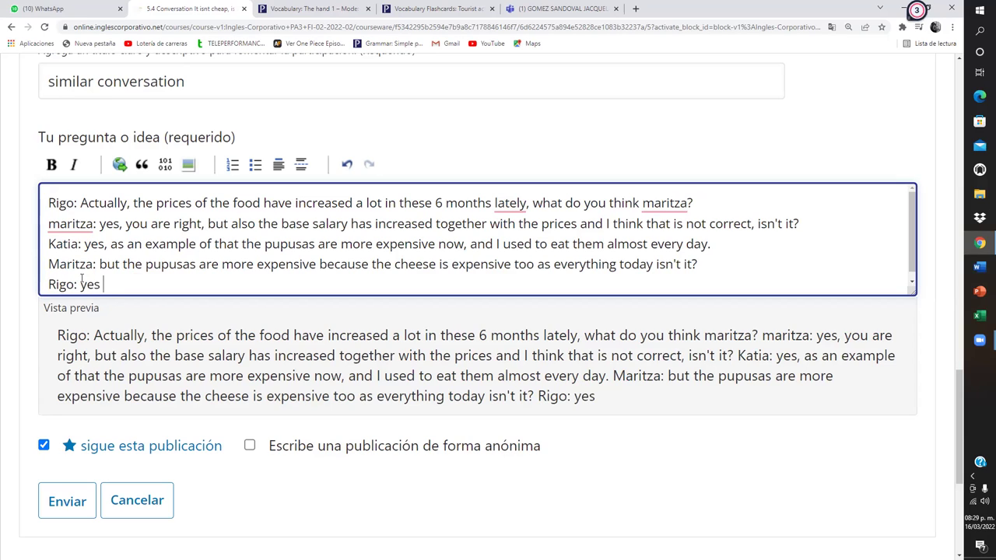
type(" , I think so")
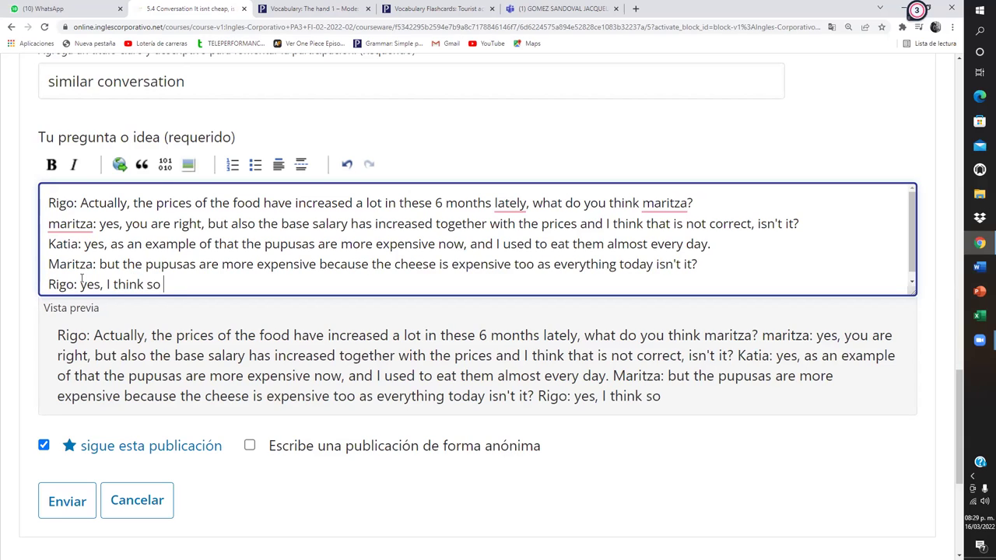
Continue the fifth dialogue line with ", the unic solution we can do is"
type(", the unic sp")
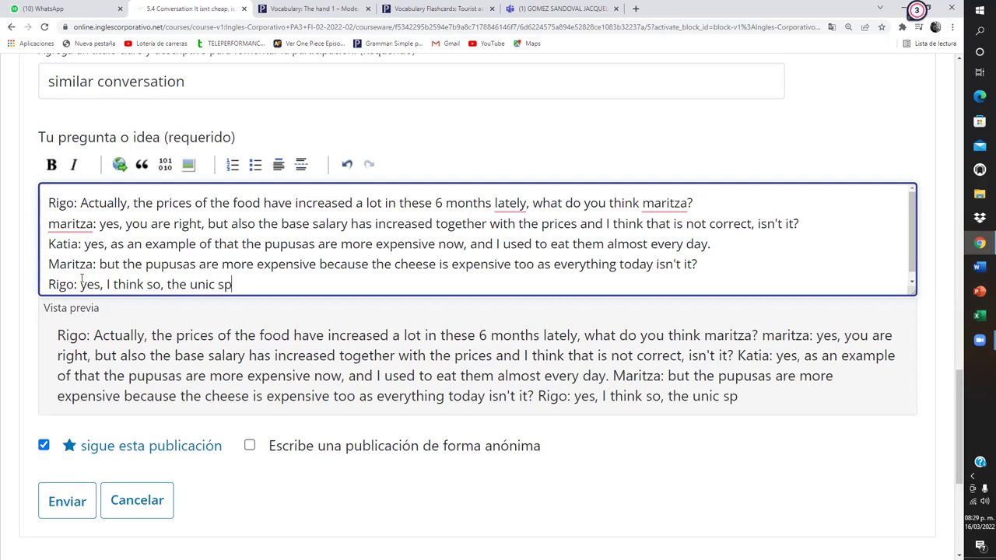
key("BackSpace")
type("outio")
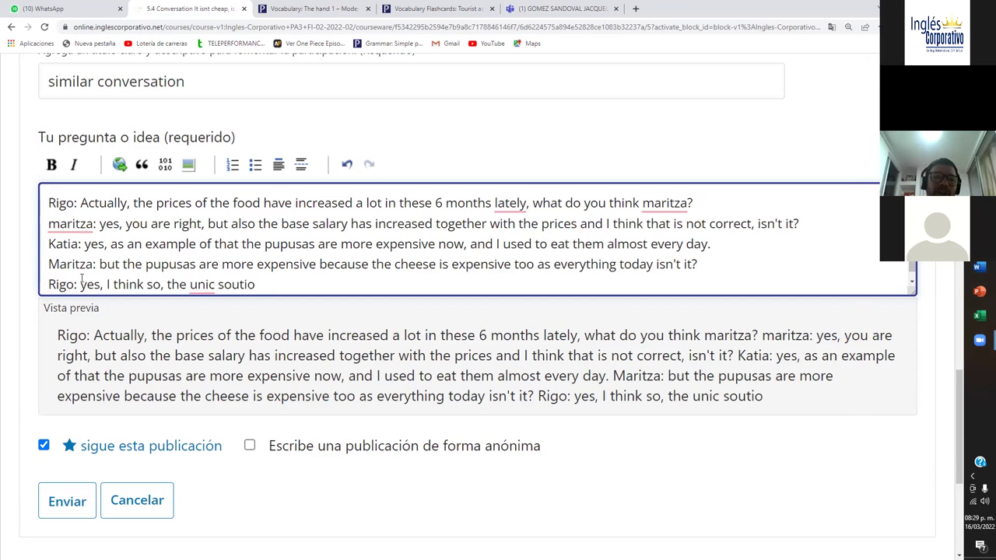
type("m")
key("BackSpace")
key("BackSpace")
key("BackSpace")
key("BackSpace")
key("BackSpace")
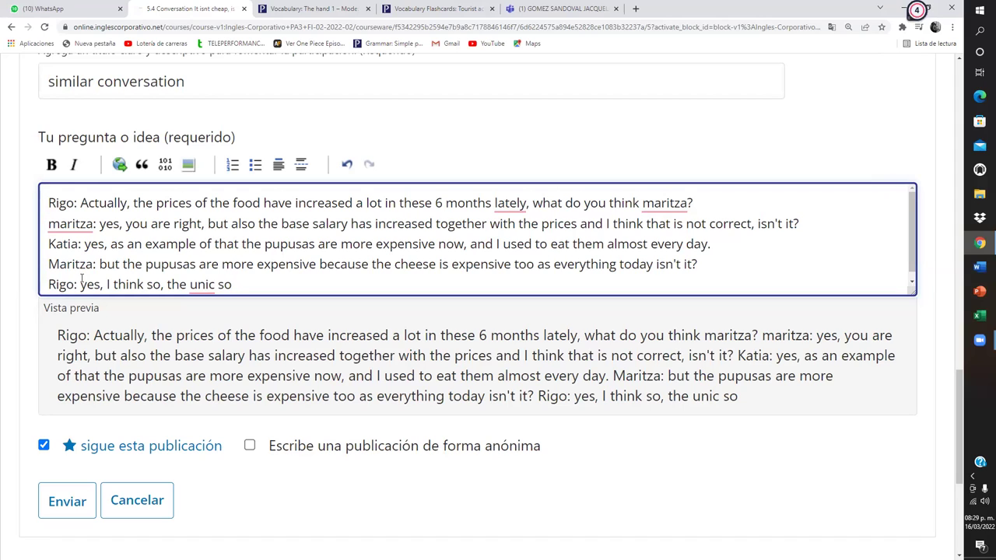
type("lution we")
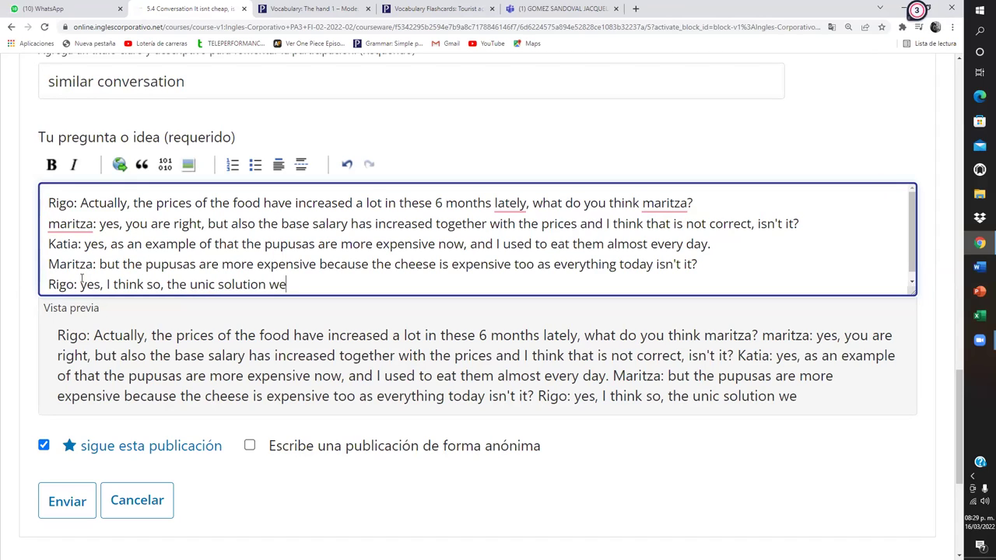
type(" can do is")
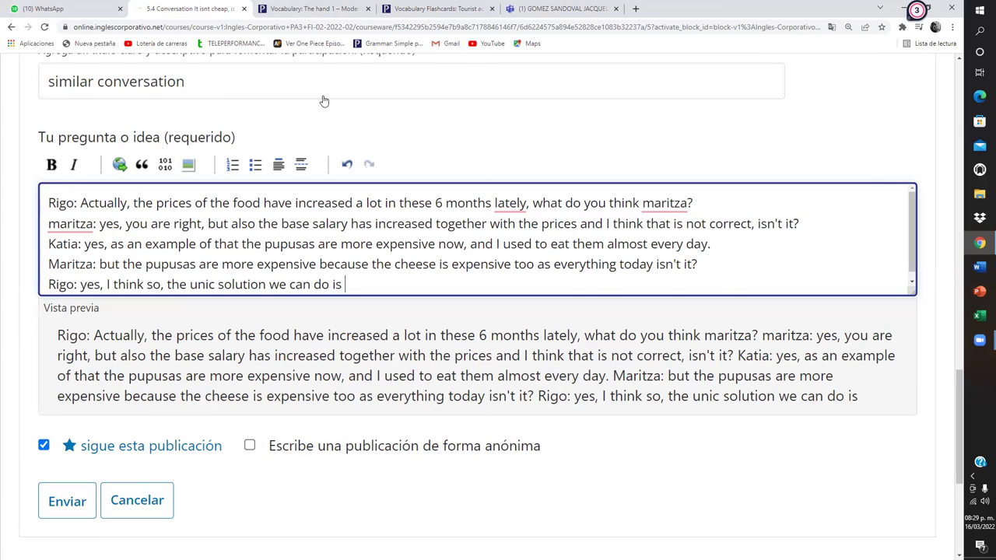
Switch to the MyEnglishLab activity "Vocabulary: The hand 1"
key("ctrl+1")
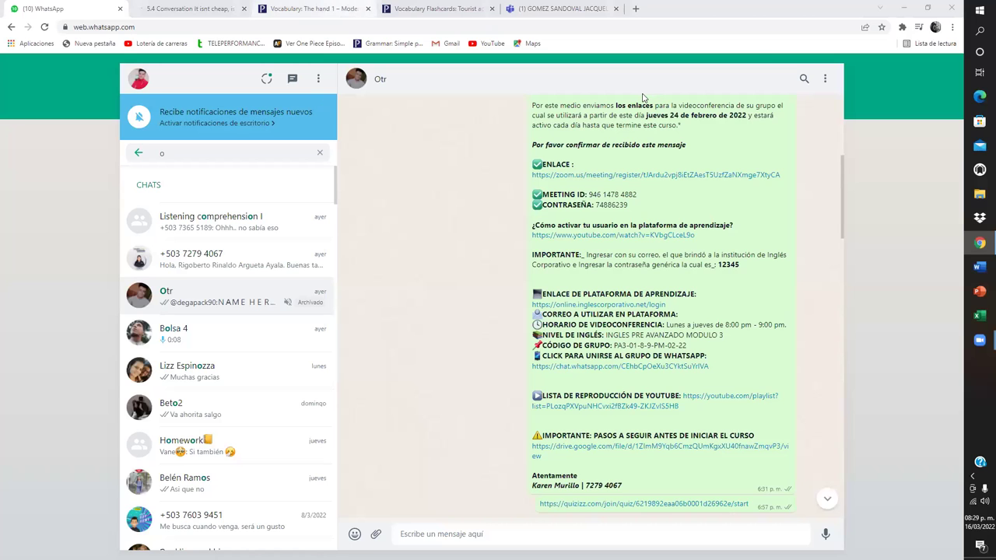
left_click(213, 16)
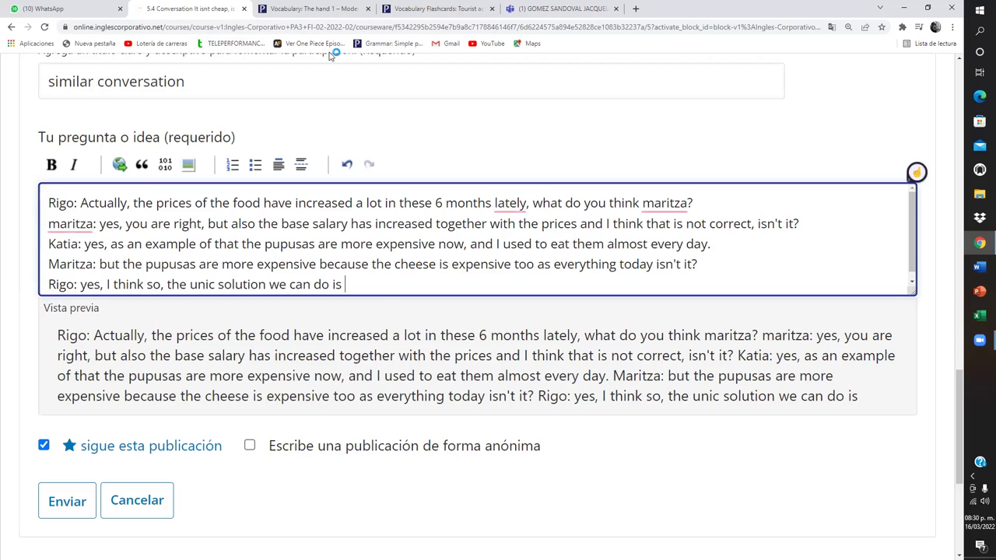
key("ctrl+Tab")
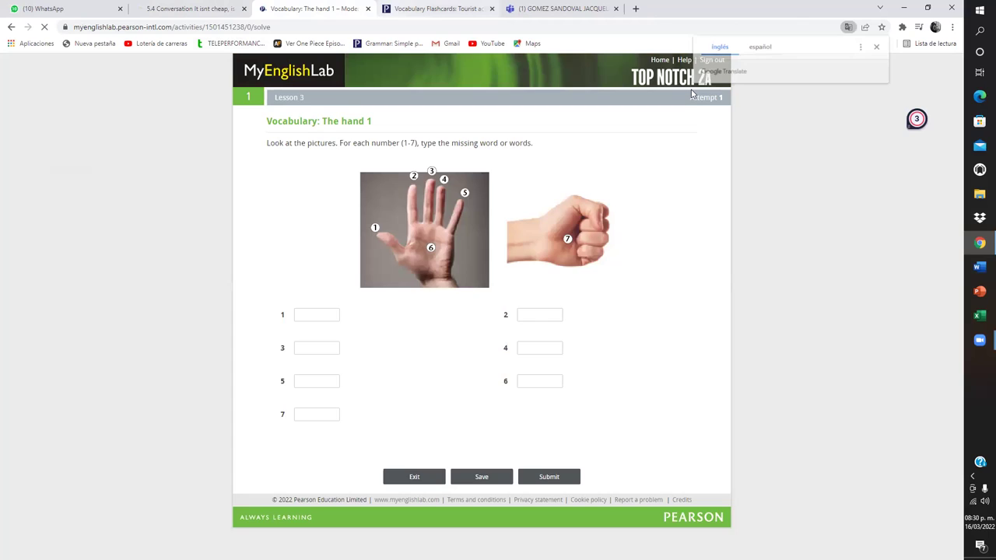
Search Google for "traductor" in a new browser tab
key("ctrl+Tab")
key("ctrl+t")
key("ctrl+t")
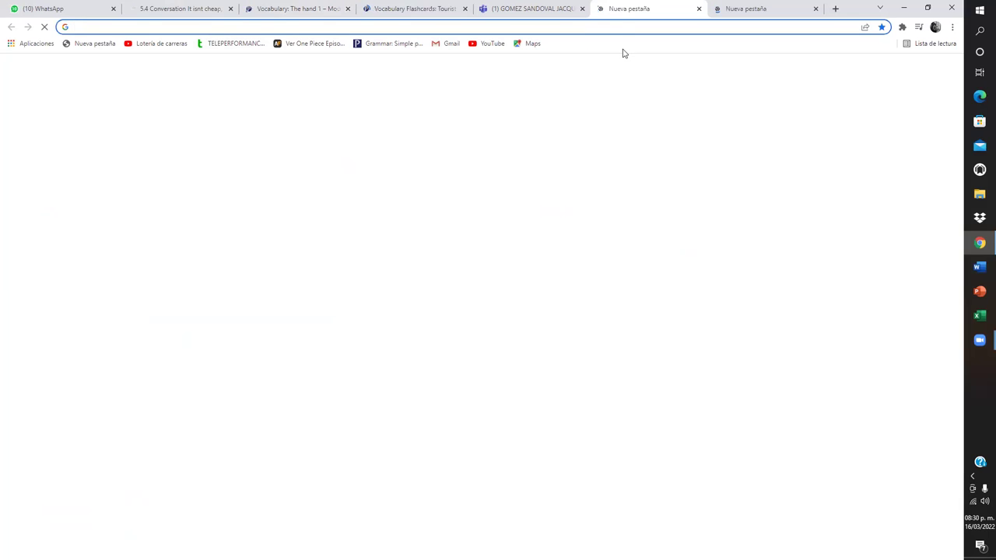
left_click(620, 27)
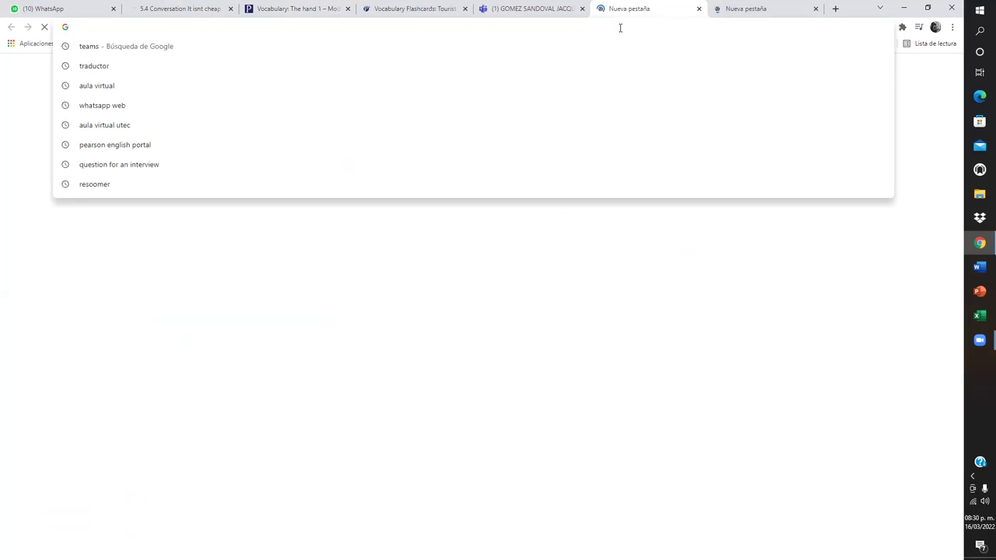
type("traducto")
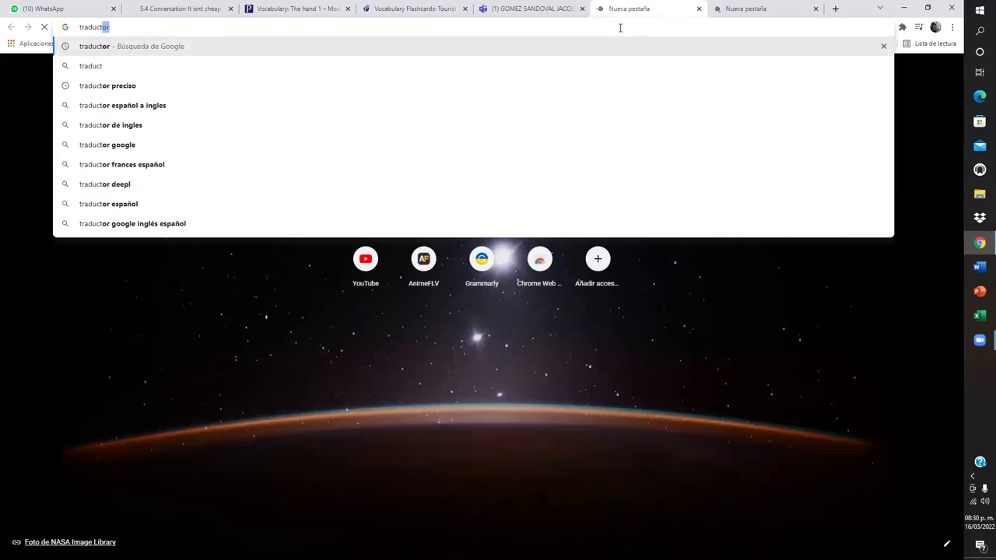
type("r")
key("Return")
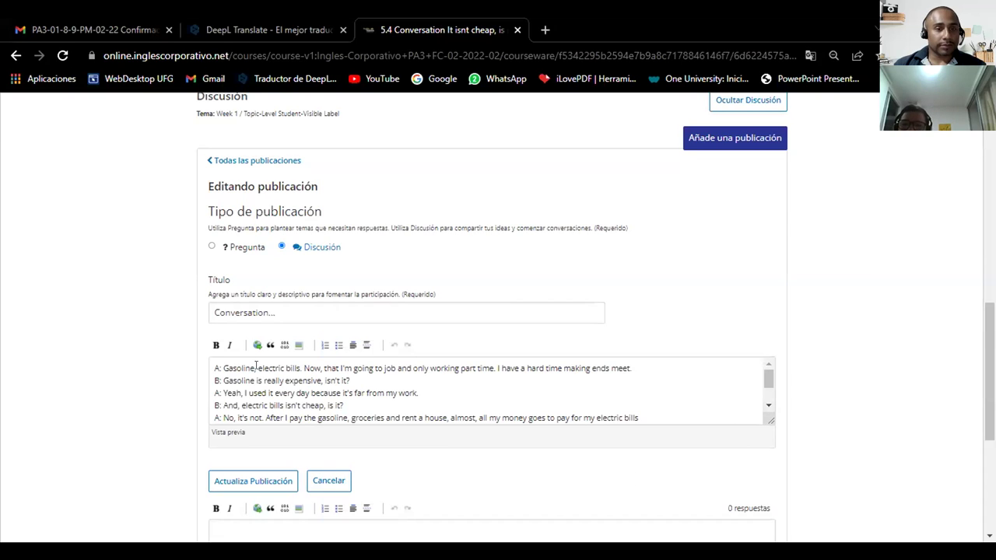
Save the edited "Conversation..." post about gasoline and electric bills
left_click(652, 420)
left_click(268, 481)
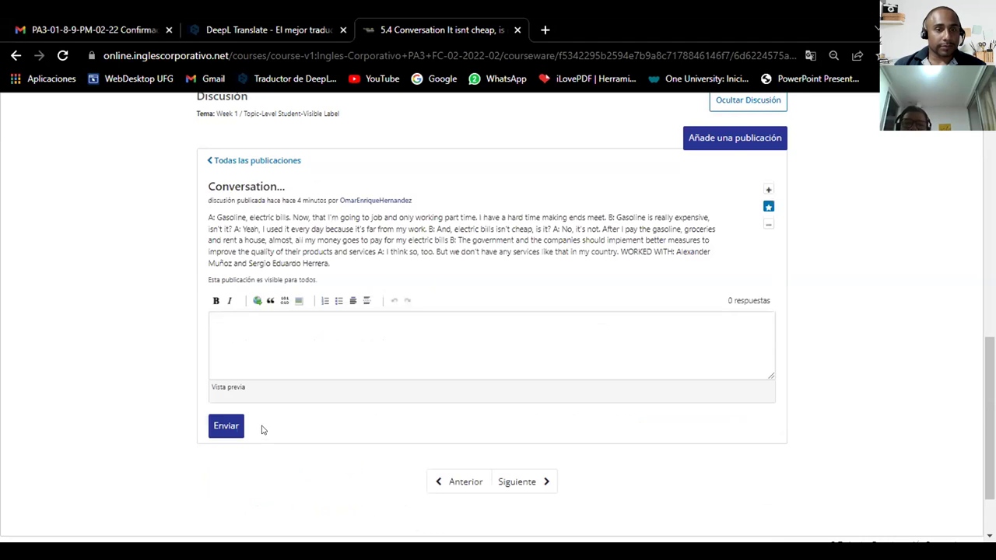
scroll(237, 280, "up", 1)
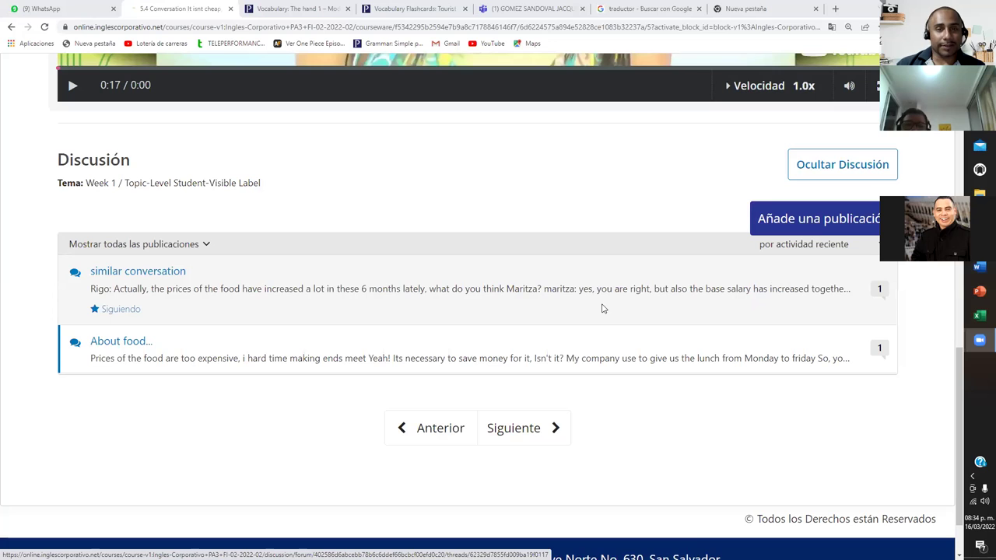
Open the "similar conversation" post and review each speaker's line about food prices, base salary and pupusas
left_click(354, 305)
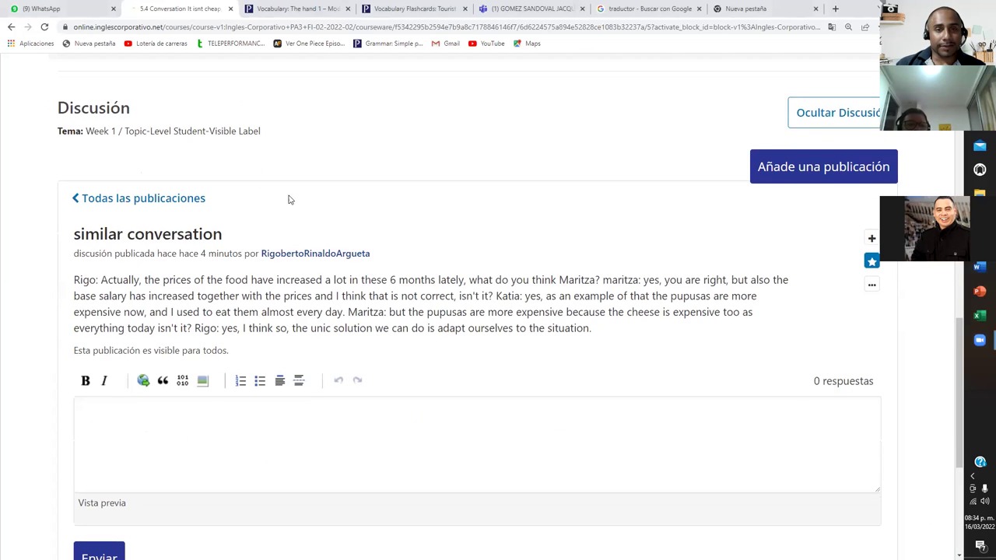
scroll(289, 203, "down", 1)
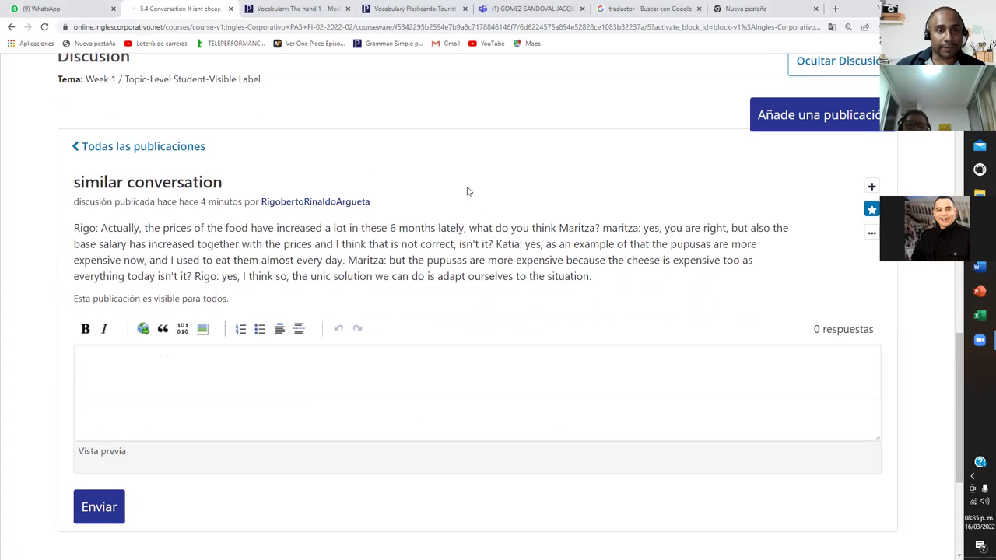
left_click_drag(613, 228, 674, 231)
left_click(609, 206)
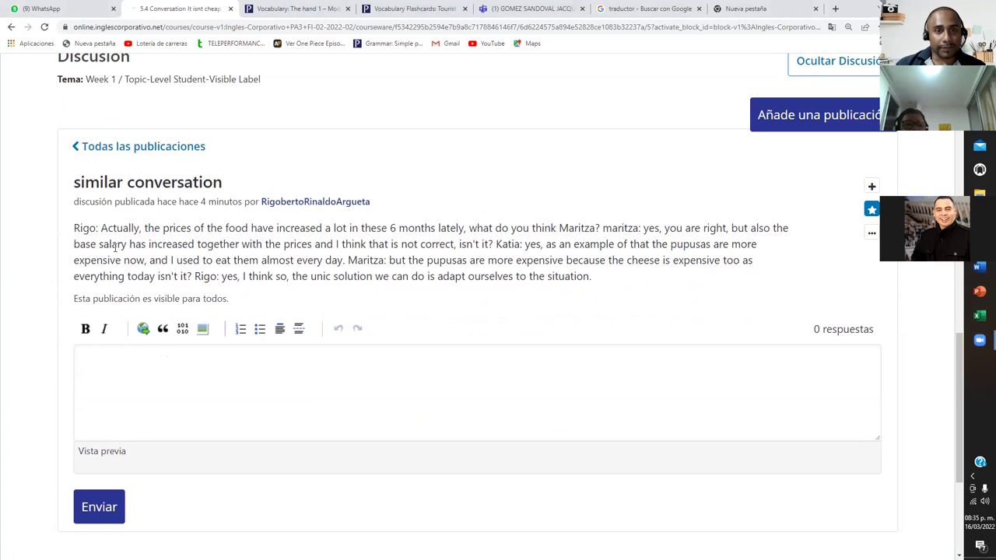
left_click_drag(91, 244, 98, 245)
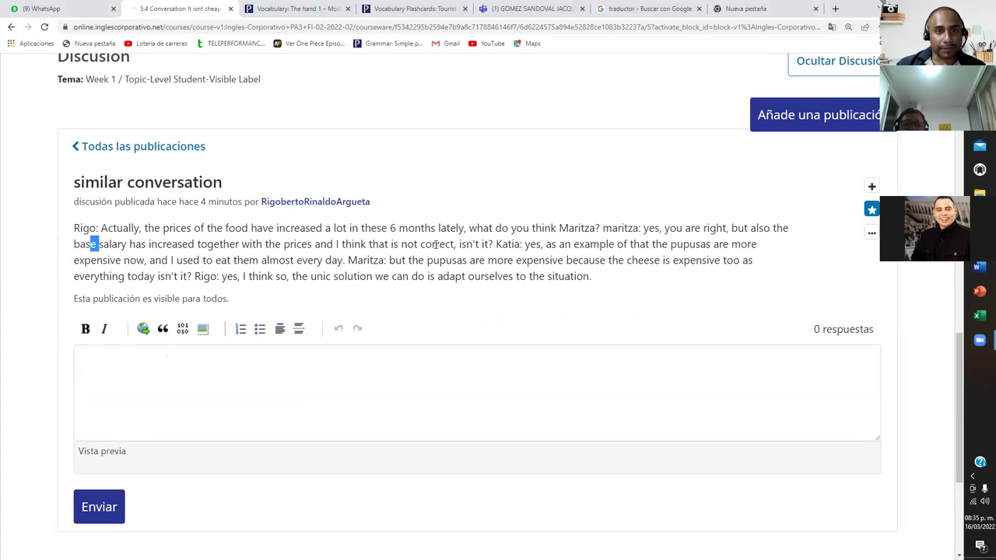
left_click(496, 244)
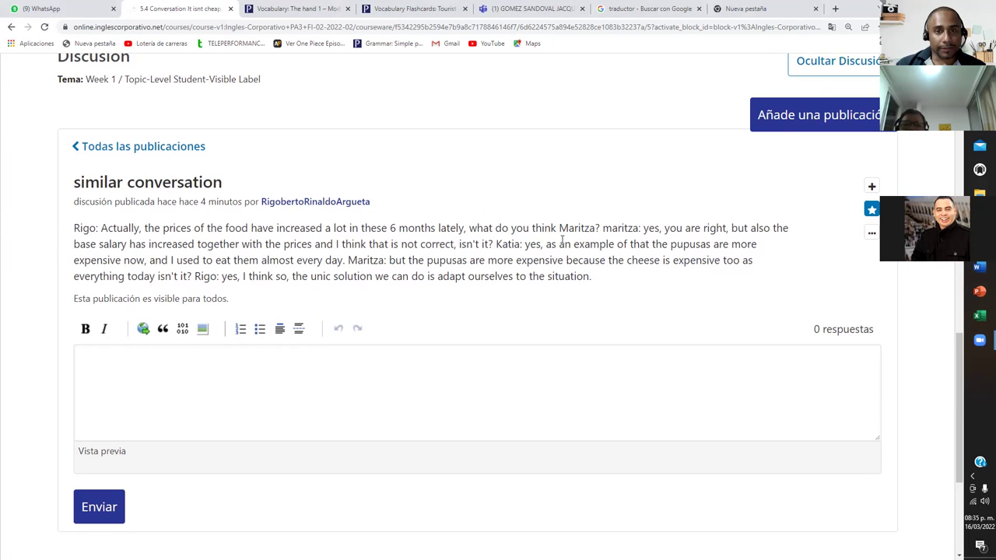
left_click_drag(498, 243, 522, 244)
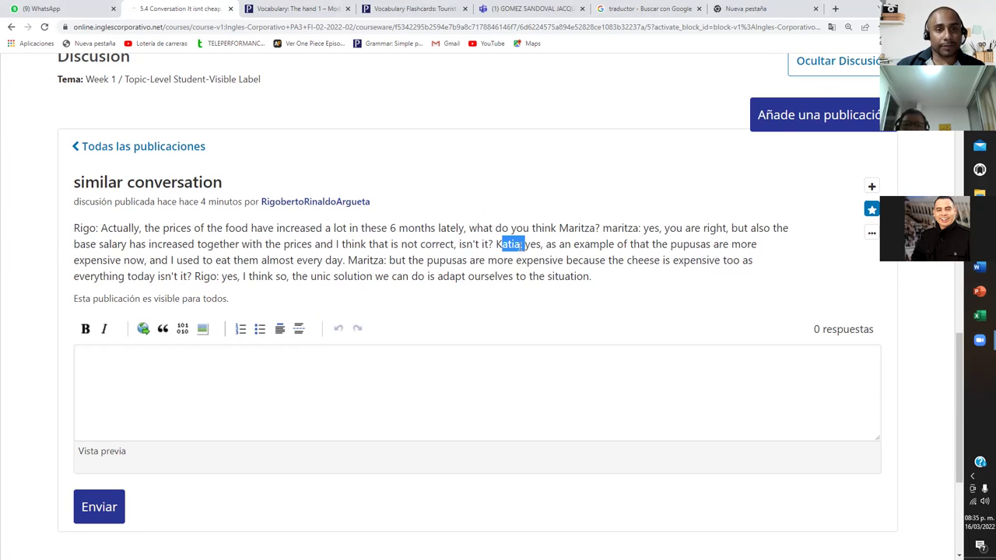
left_click(536, 245)
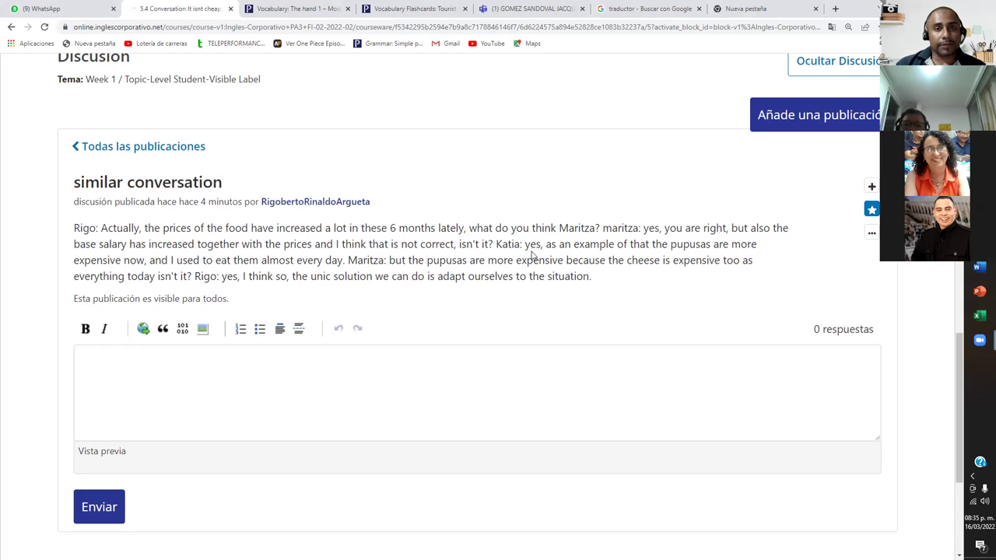
left_click_drag(531, 244, 524, 245)
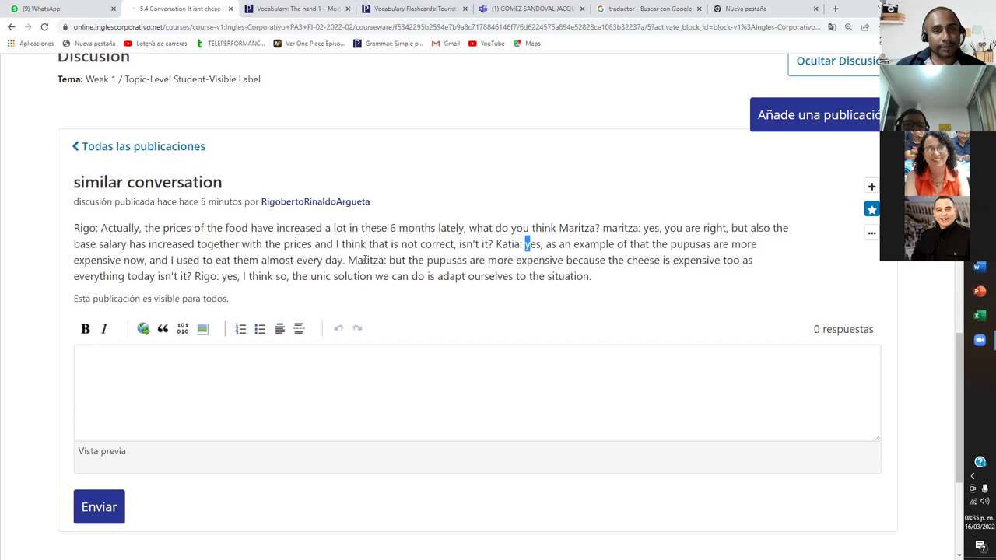
left_click(370, 262)
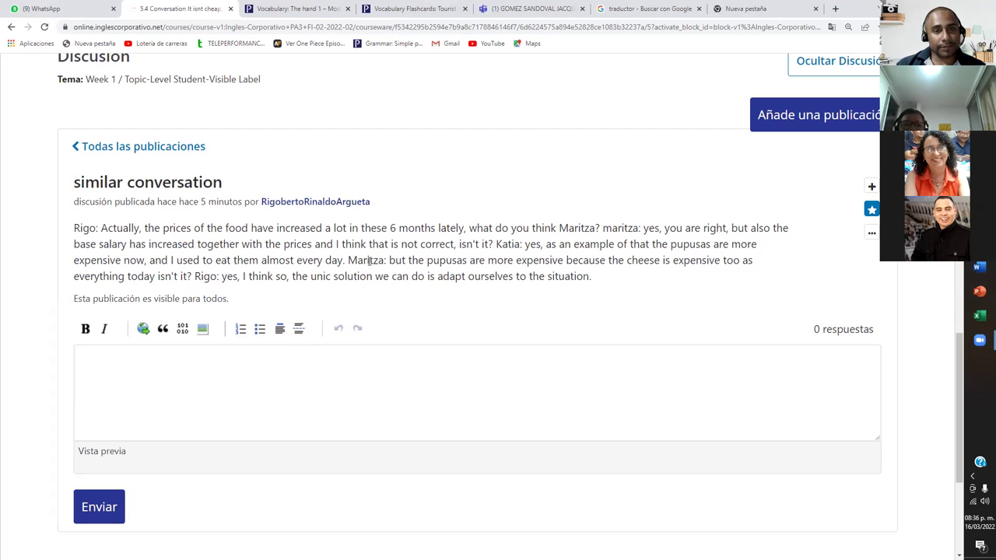
left_click_drag(395, 262, 389, 261)
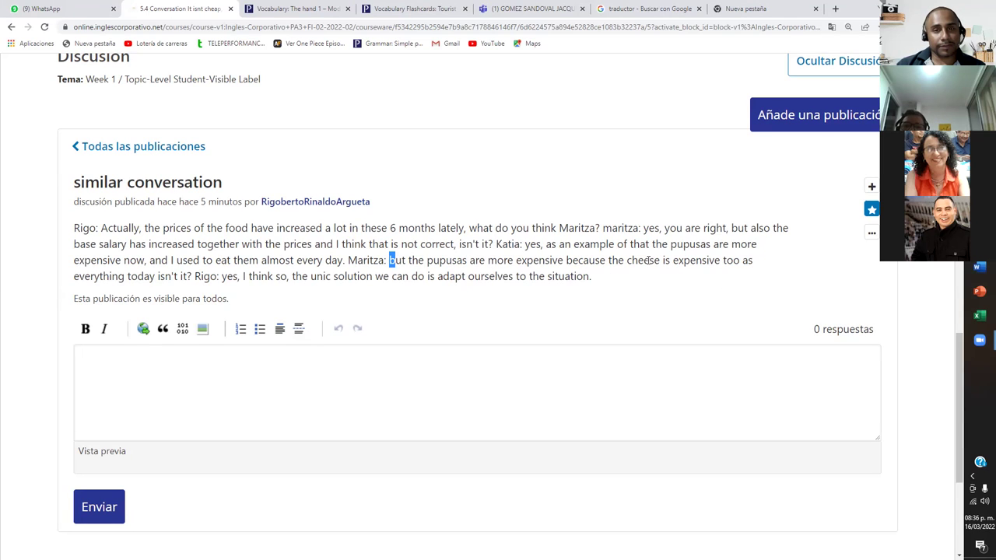
left_click_drag(137, 277, 174, 278)
left_click(187, 277)
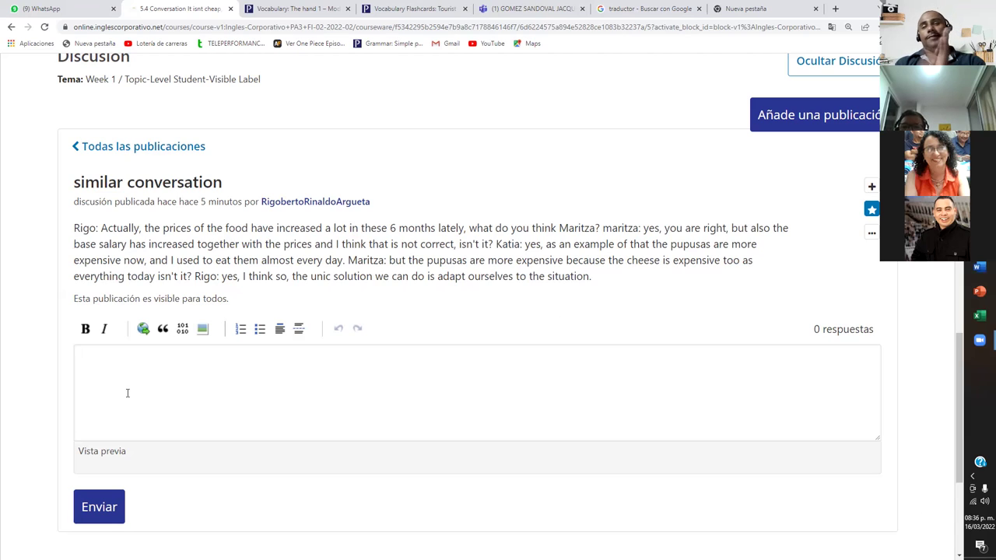
left_click(591, 46)
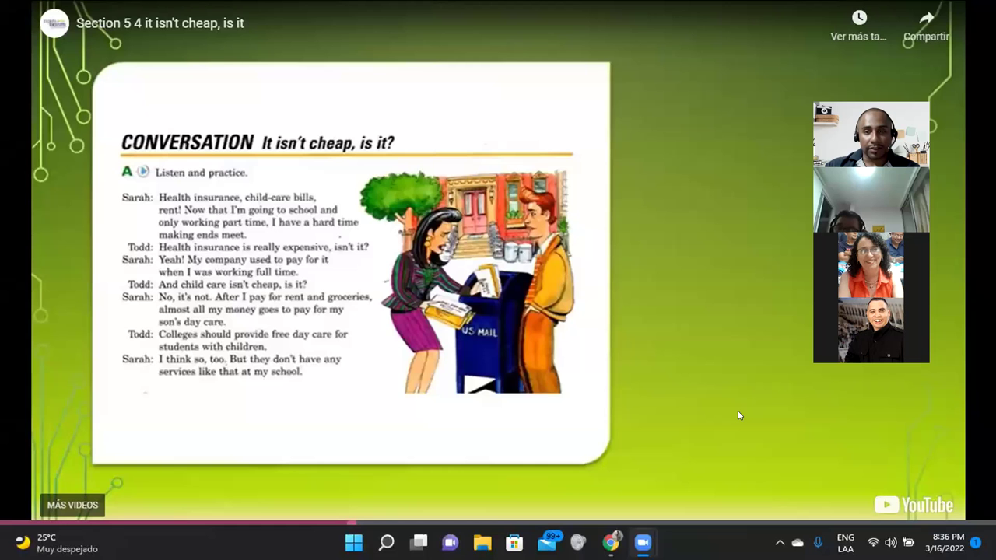
Resume the "It isn't cheap, is it?" video, exit full screen and pause playback
left_click(739, 415)
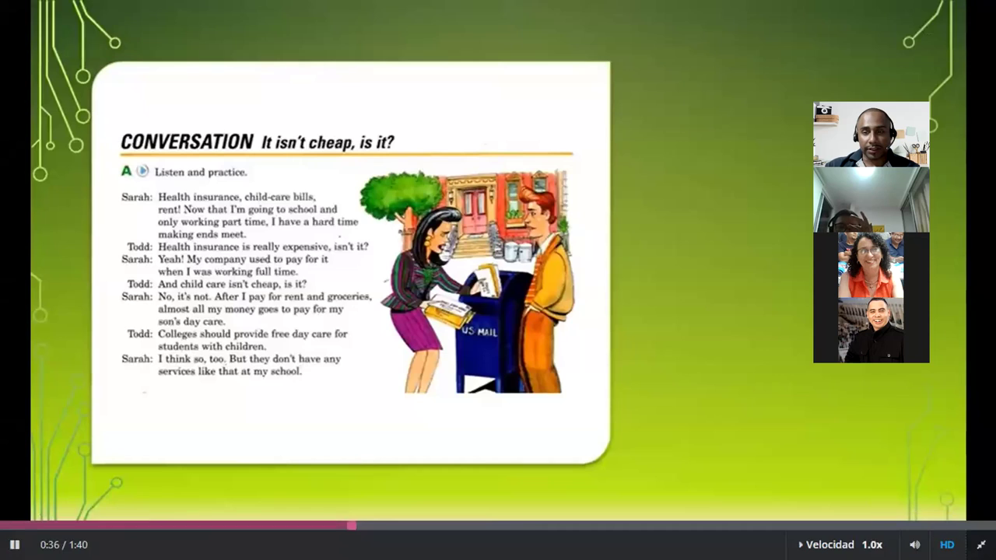
key("Escape")
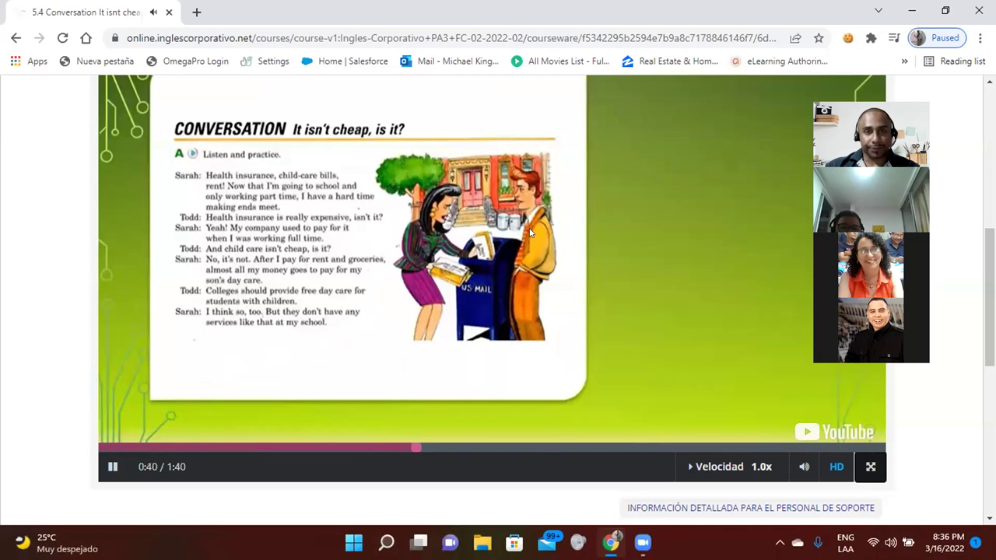
scroll(611, 232, "up", 1)
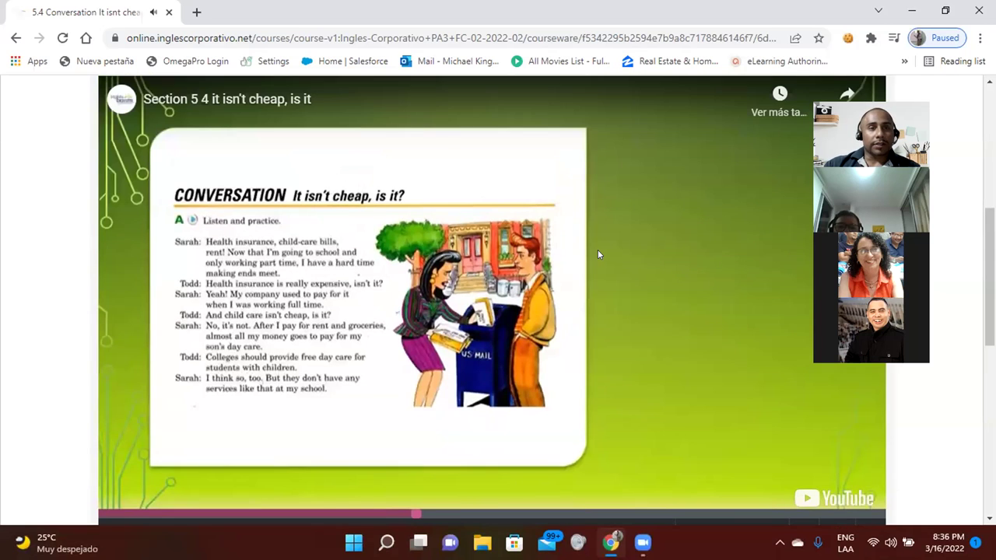
scroll(597, 253, "down", 4)
scroll(478, 207, "up", 4)
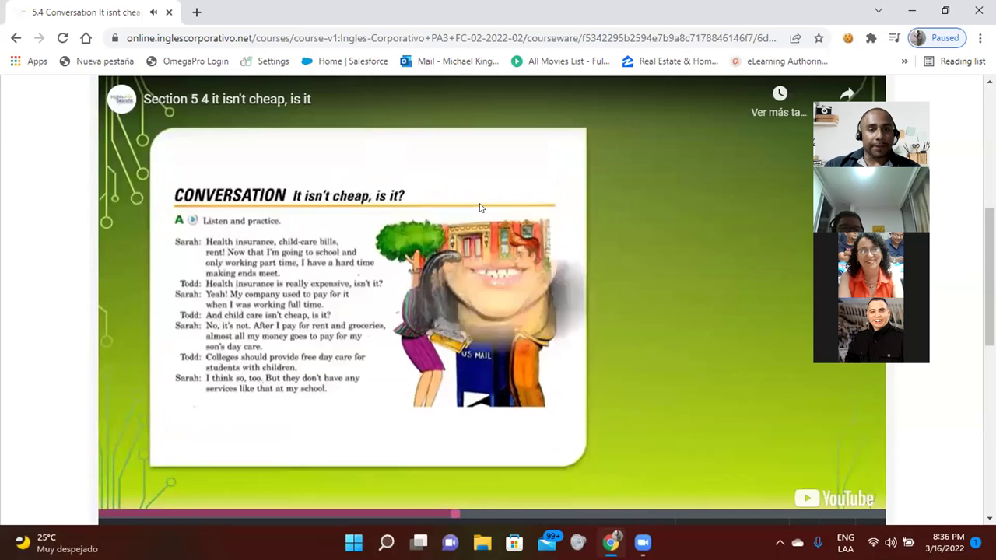
scroll(477, 205, "down", 1)
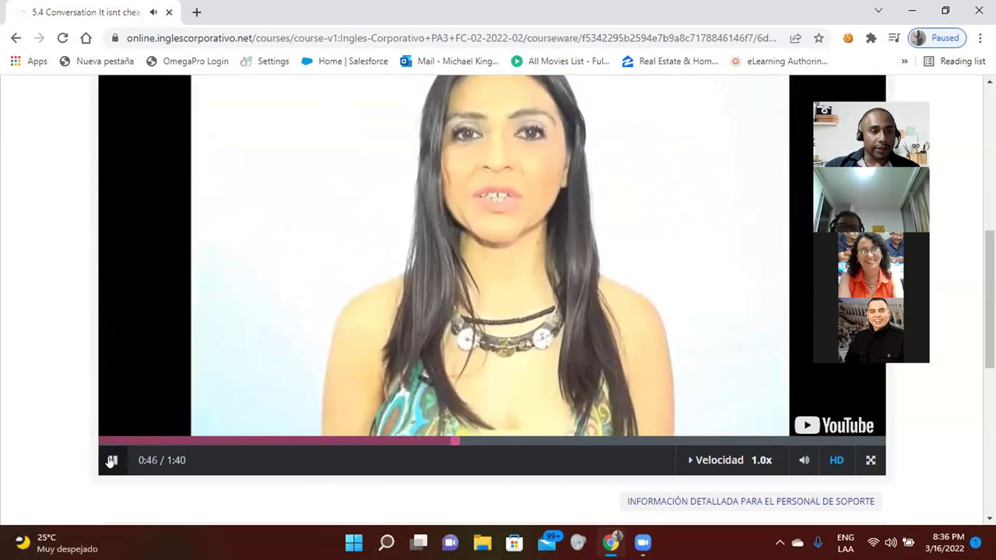
left_click(112, 459)
Advance through "5.5 Lesson Objective" to the unit "5.6 Tag questions for opinions"
scroll(431, 367, "down", 5)
scroll(431, 367, "down", 2)
left_click(551, 339)
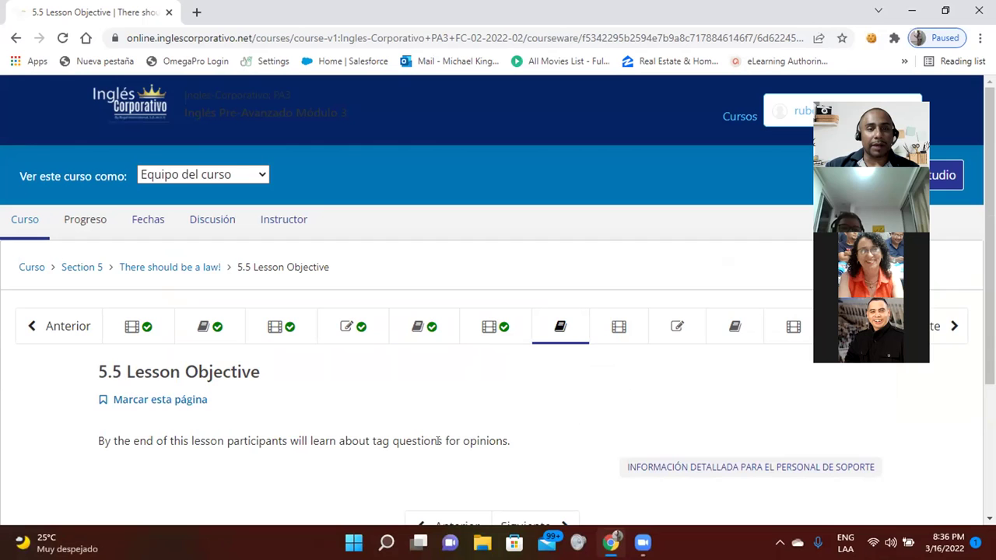
scroll(554, 431, "down", 1)
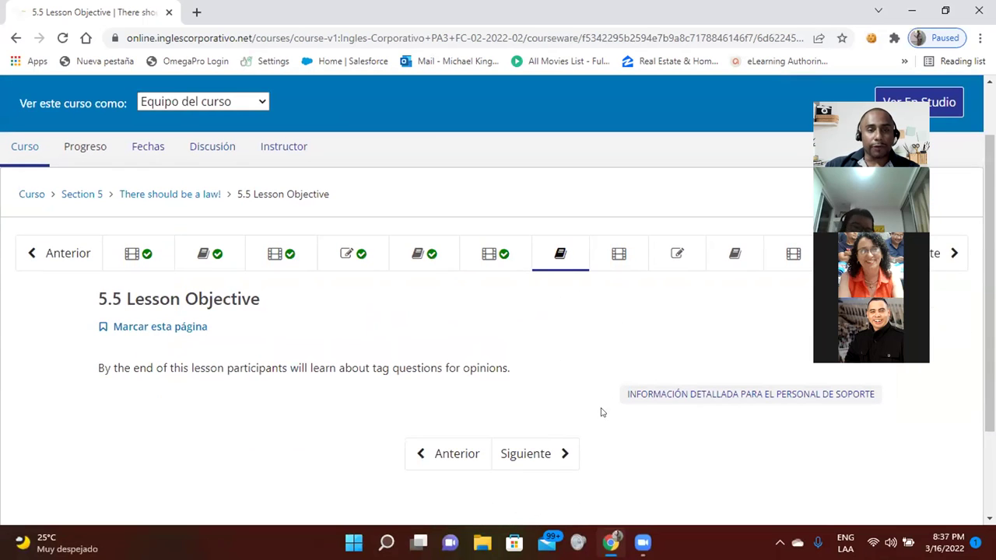
left_click(540, 453)
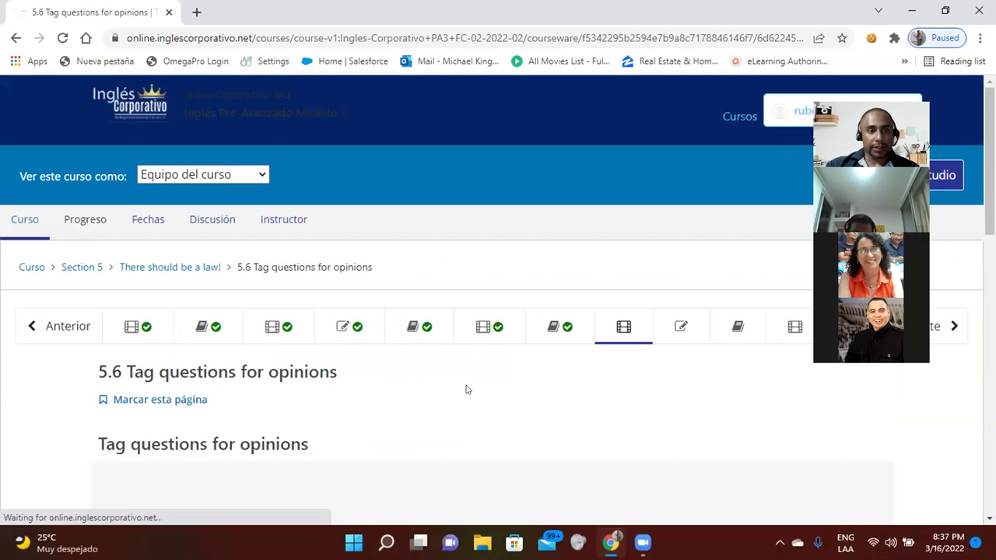
Play the "Tag questions for opinions" video in full screen
scroll(467, 389, "down", 6)
scroll(467, 389, "up", 1)
scroll(467, 388, "down", 2)
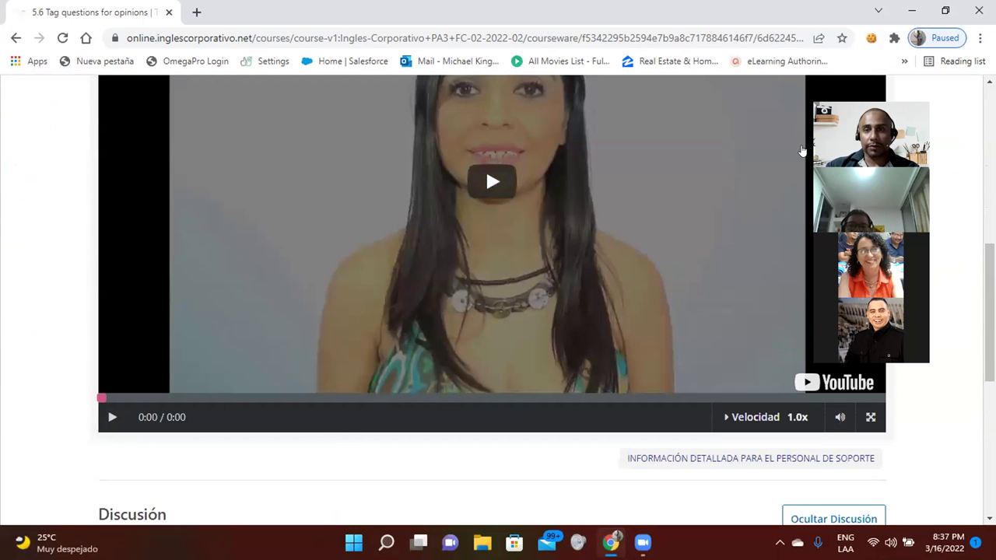
left_click(862, 418)
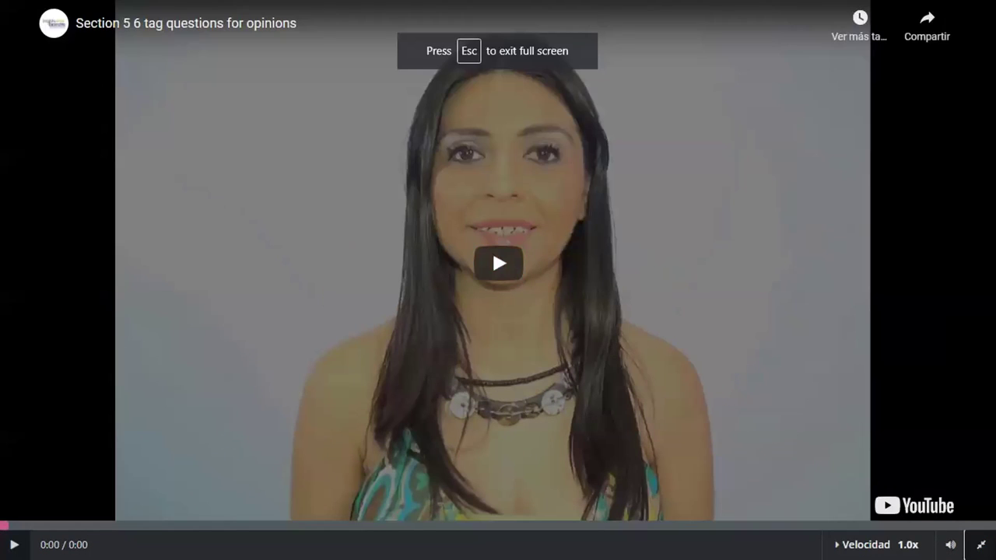
left_click(722, 112)
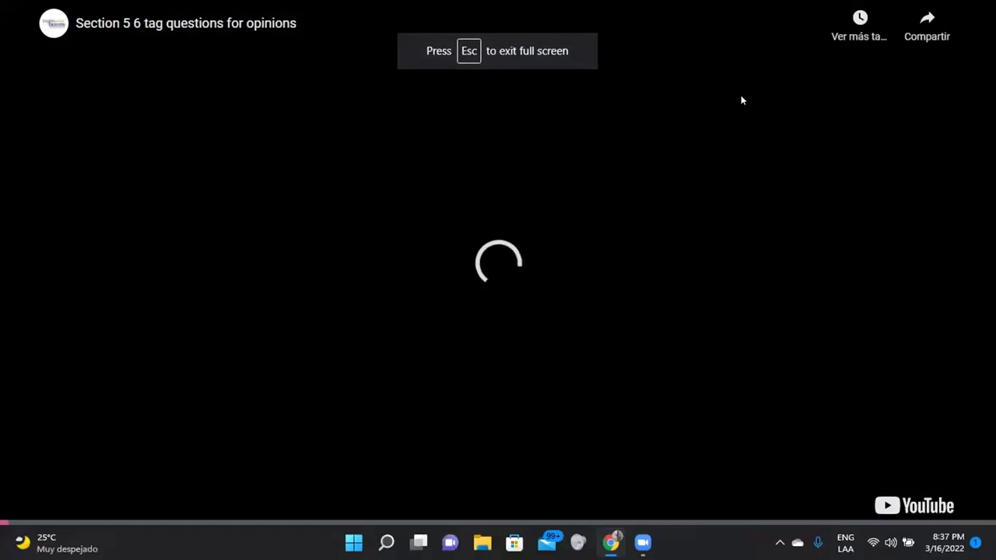
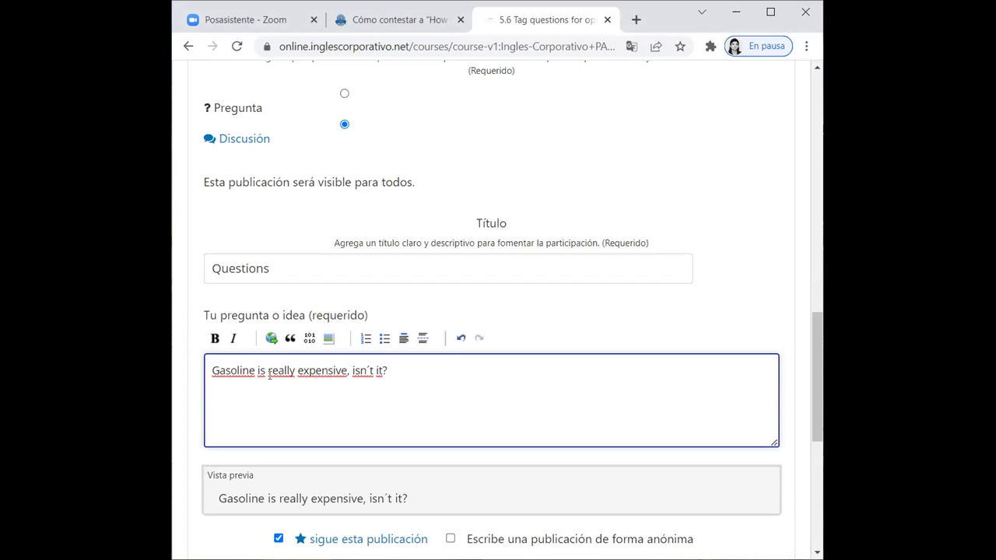
Add the line "Studying in a private university" below the gasoline question in the "Questions" post
type("Studying at ")
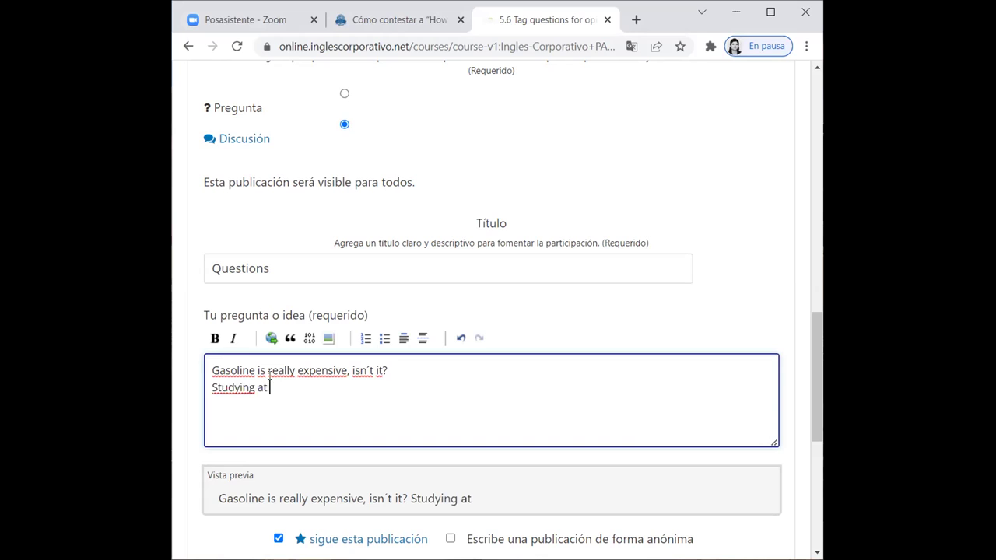
type("university")
left_click(266, 382)
key("BackSpace")
key("BackSpace")
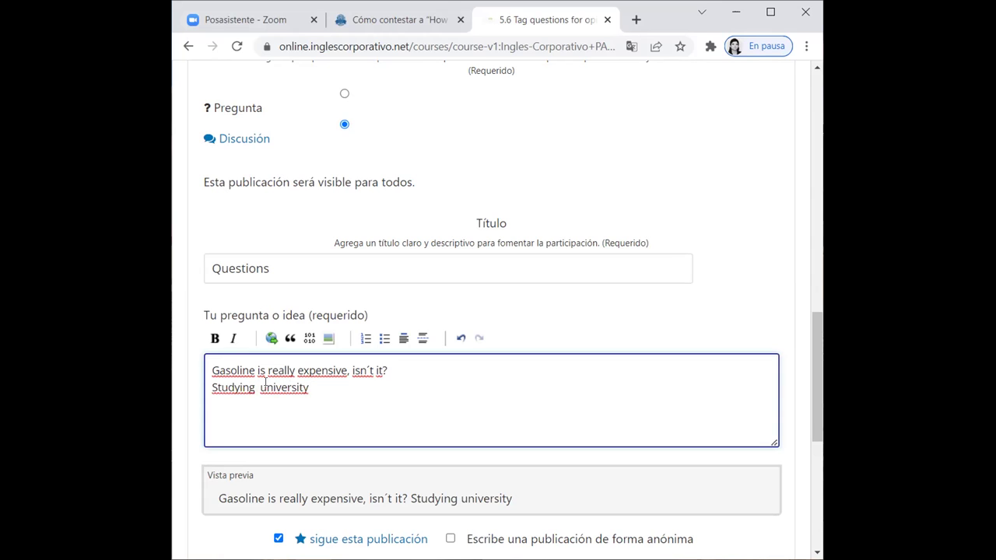
type("in a priv")
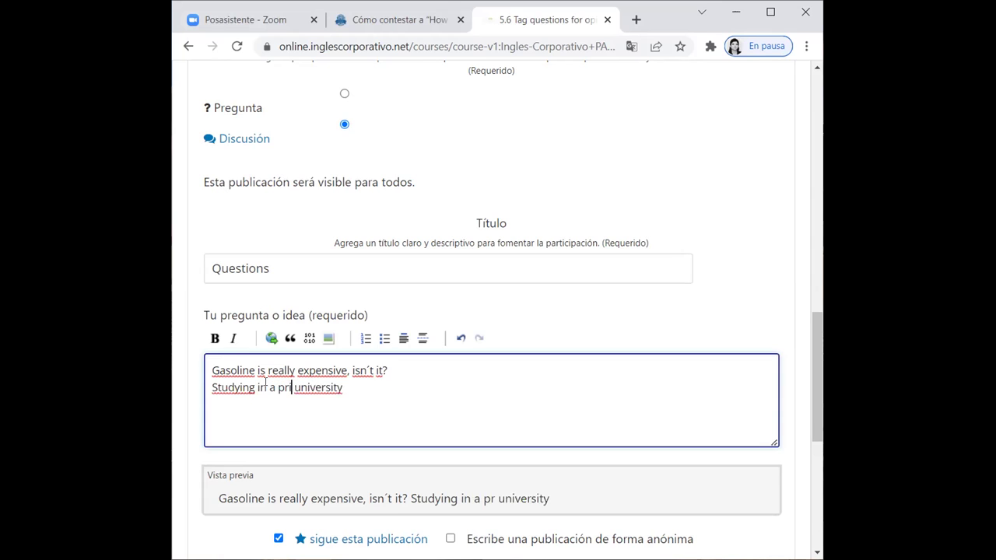
type("ate")
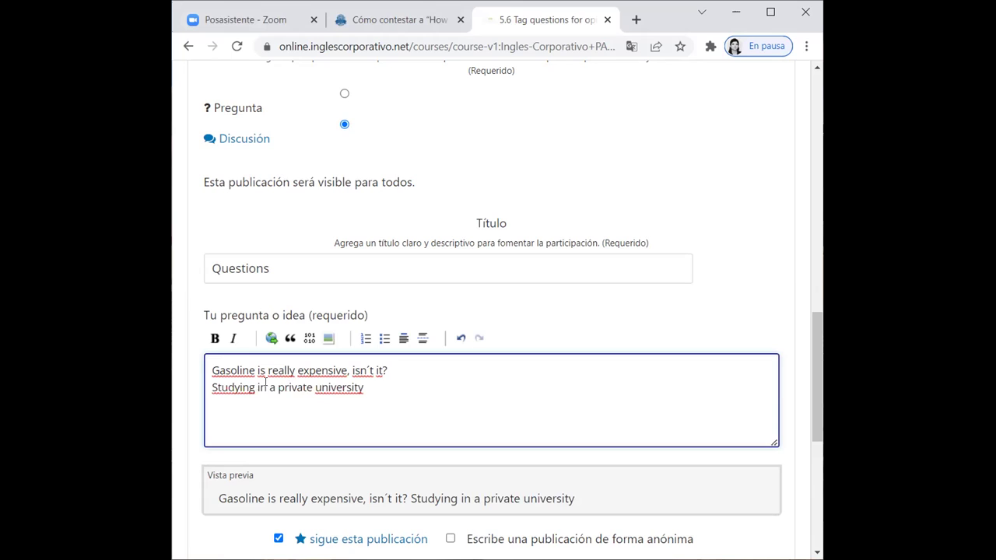
Add "is" after "university" and remove "a private" so the second line reads "Studying in university is"
left_click(381, 383)
type("is")
key("BackSpace")
key("BackSpace")
key("BackSpace")
key("BackSpace")
key("BackSpace")
key("BackSpace")
key("BackSpace")
key("BackSpace")
key("BackSpace")
key("BackSpace")
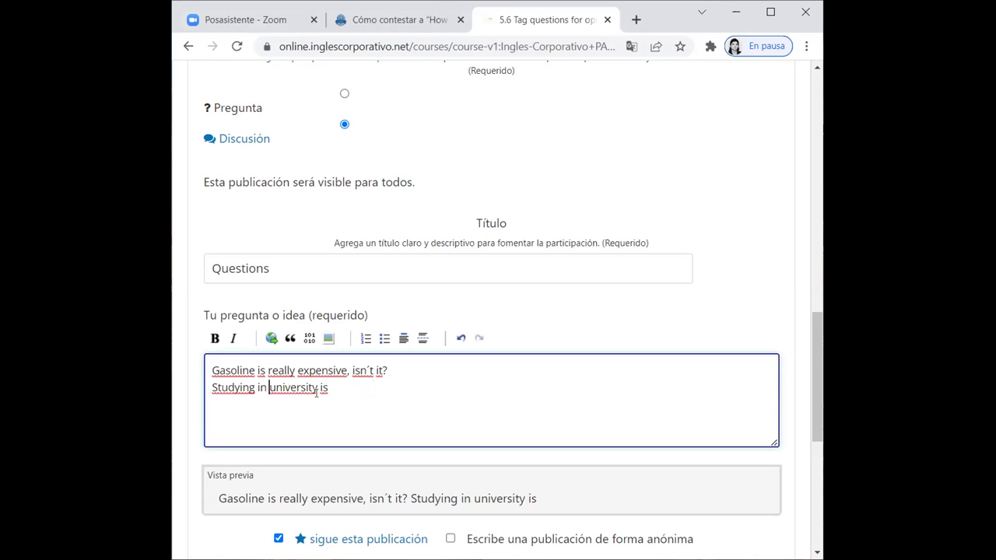
Replace "in" with "at national" in the second line so it reads "Studying at national university is"
key("BackSpace")
key("BackSpace")
key("BackSpace")
type("at")
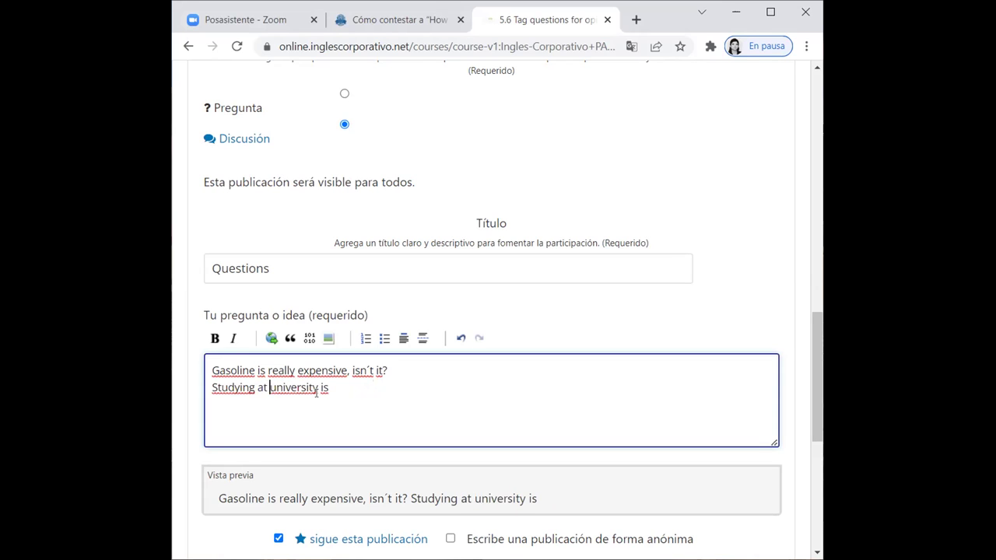
left_click(271, 388)
type("national")
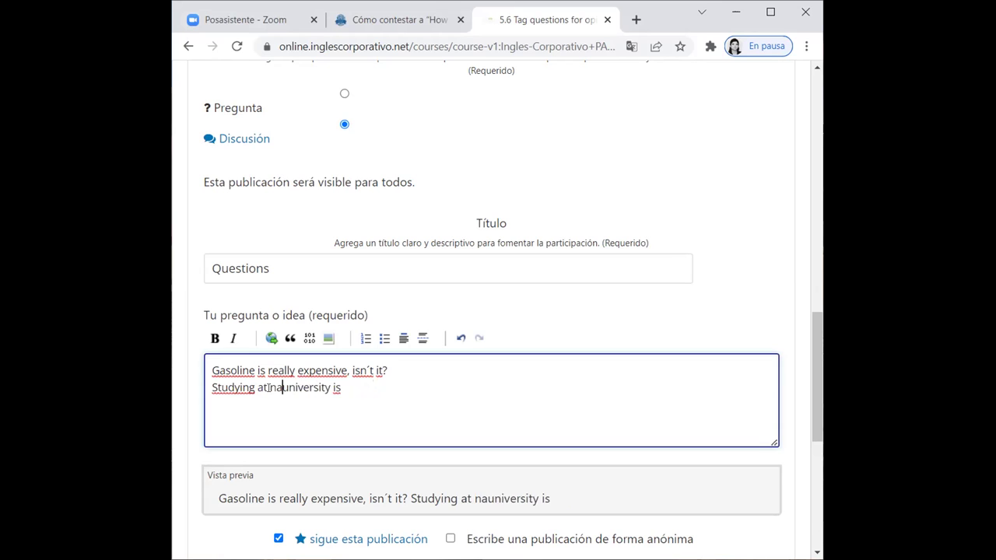
Complete the university line with "cheap, isn´t it?"
left_click(418, 387)
type("cheap")
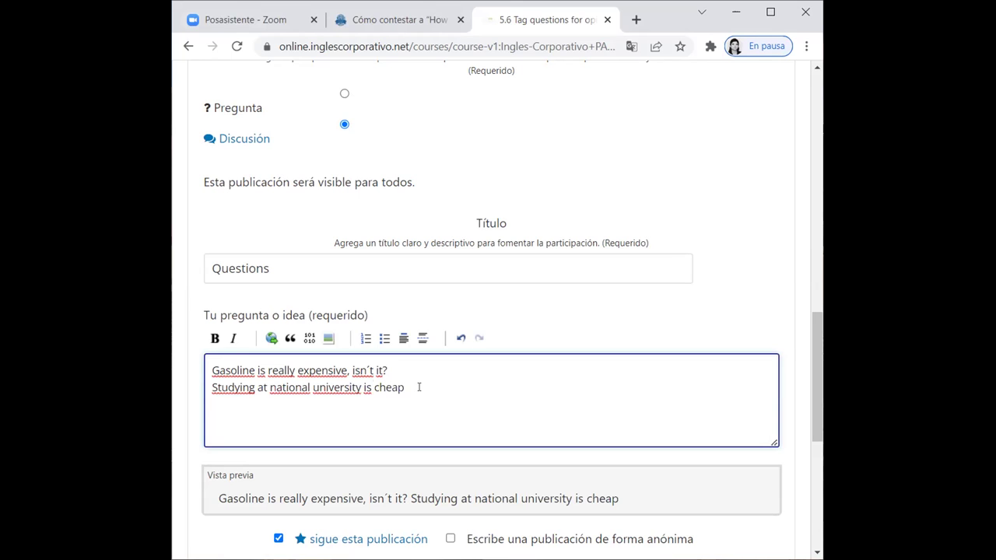
type(", i")
type("sn´")
type("t i")
type("t? ")
Add the third line "These days are really hot, aren´t these?" to the post
type("These day")
type("s are")
type(" really")
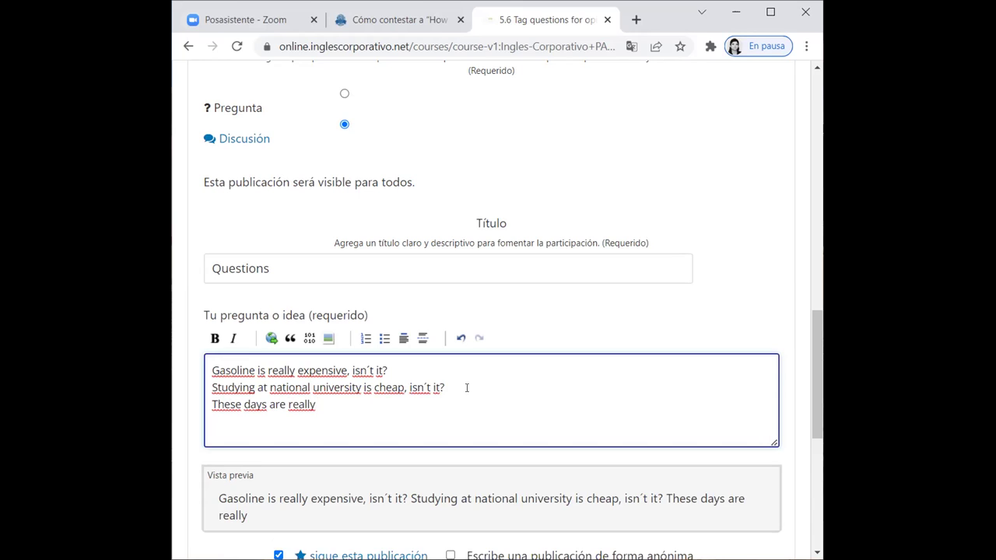
type("hot, aren")
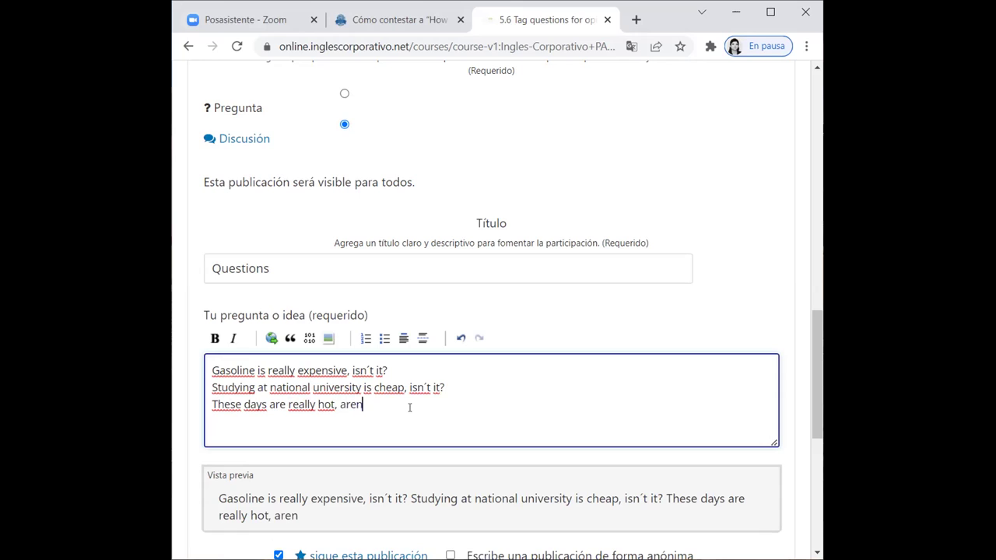
type("´t these?")
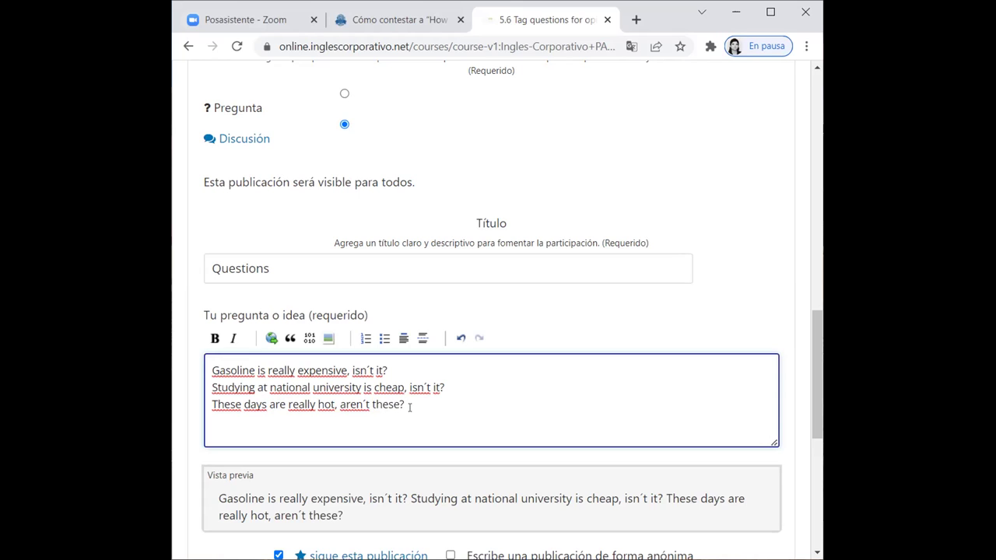
key("BackSpace")
key("BackSpace")
key("BackSpace")
type("se?")
left_click(422, 412)
key("Return")
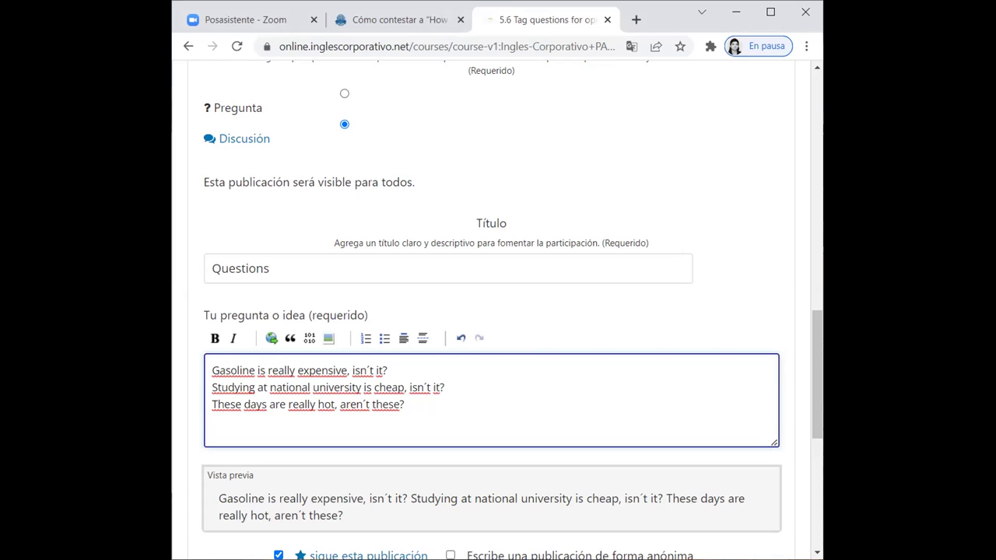
Compare the "isn´t it?" tag in the gasoline question with the "aren´t these?" tag in the third line
key("alt+Tab")
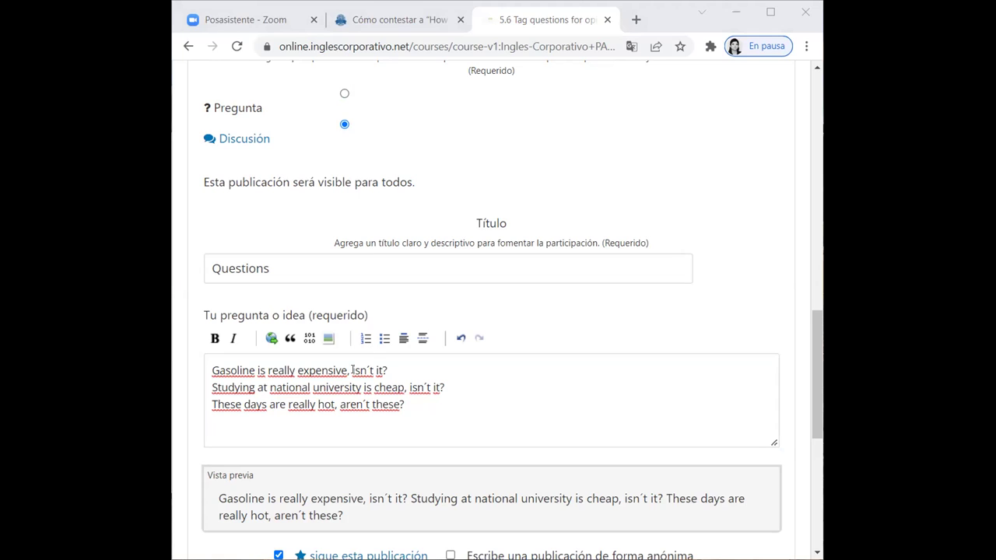
left_click_drag(352, 370, 392, 369)
left_click_drag(404, 405, 340, 404)
left_click(343, 404)
left_click(427, 403)
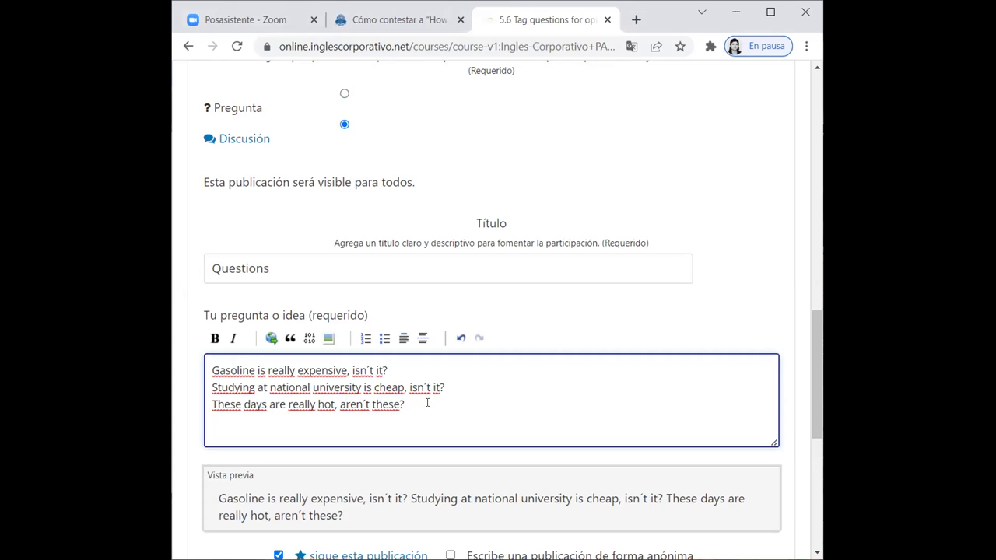
key("Return")
key("BackSpace")
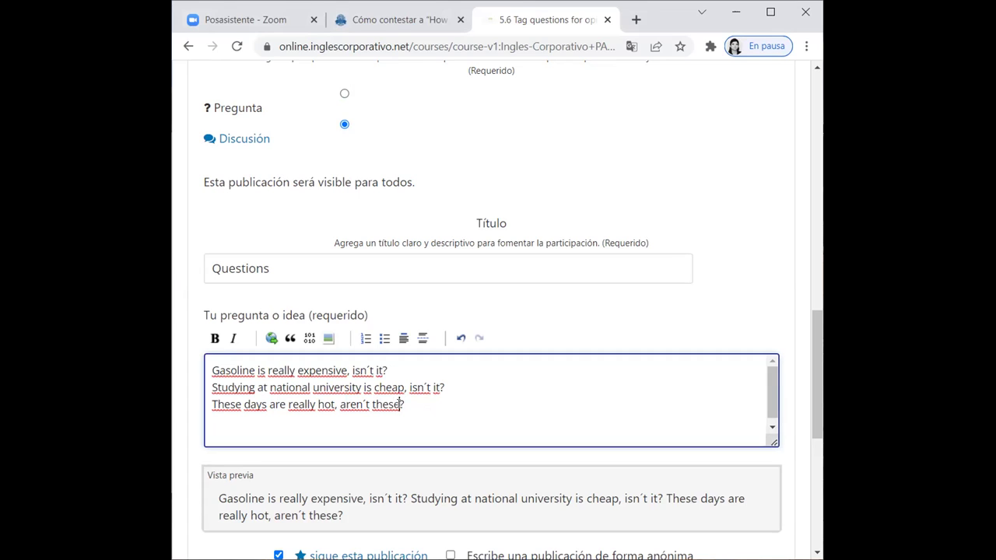
Replace "these" with "they" in the third line's tag so it ends with "aren´t they?"
left_click(399, 403)
key("BackSpace")
key("BackSpace")
type("y")
key("BackSpace")
key("BackSpace")
key("BackSpace")
key("BackSpace")
type("day")
key("BackSpace")
key("BackSpace")
key("BackSpace")
type("t? These")
key("BackSpace")
key("BackSpace")
type("ir")
key("BackSpace")
key("BackSpace")
type("y")
left_click(448, 421)
left_click(412, 402)
key("alt+Tab")
key("alt+Tab")
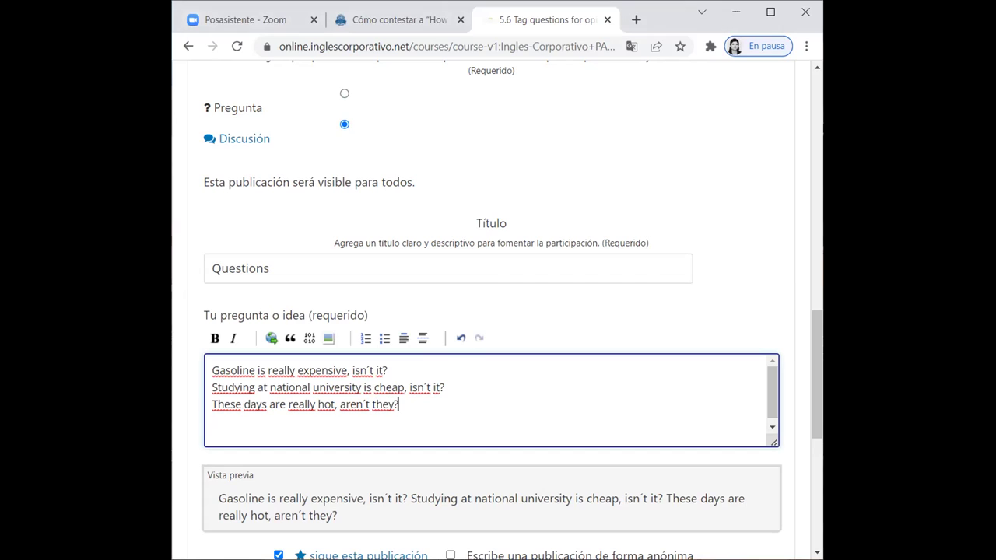
key("alt+Tab")
key("alt+Tab")
Leave a blank line below the third question and add "I don´t like get up early, do you?"
key("Return")
type("I")
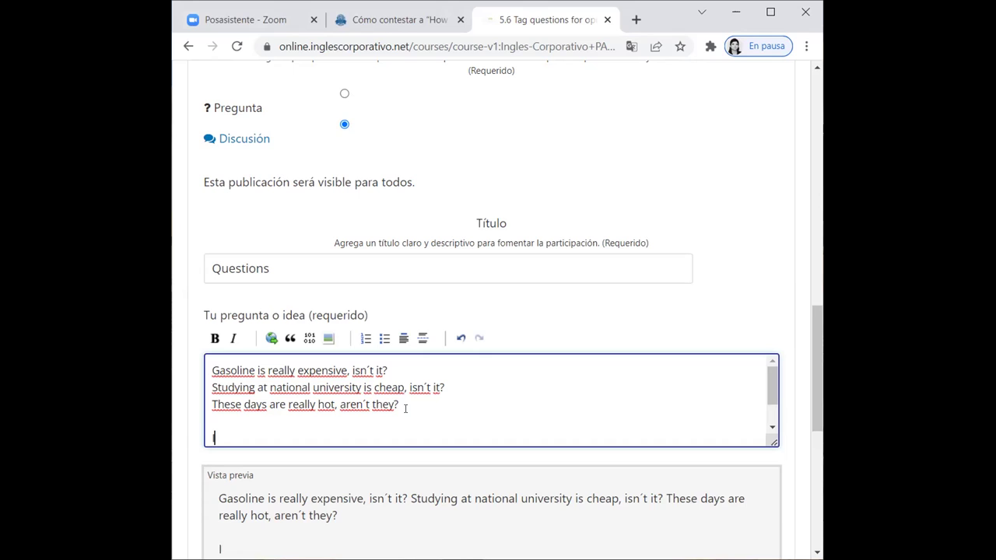
type("don")
type("´t")
key("BackSpace")
type("t like")
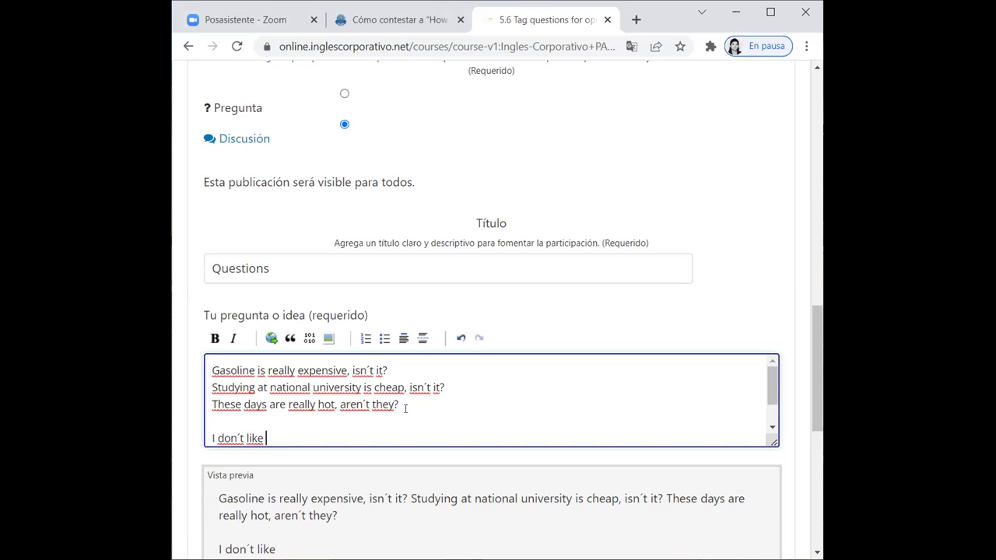
type(" get up ea")
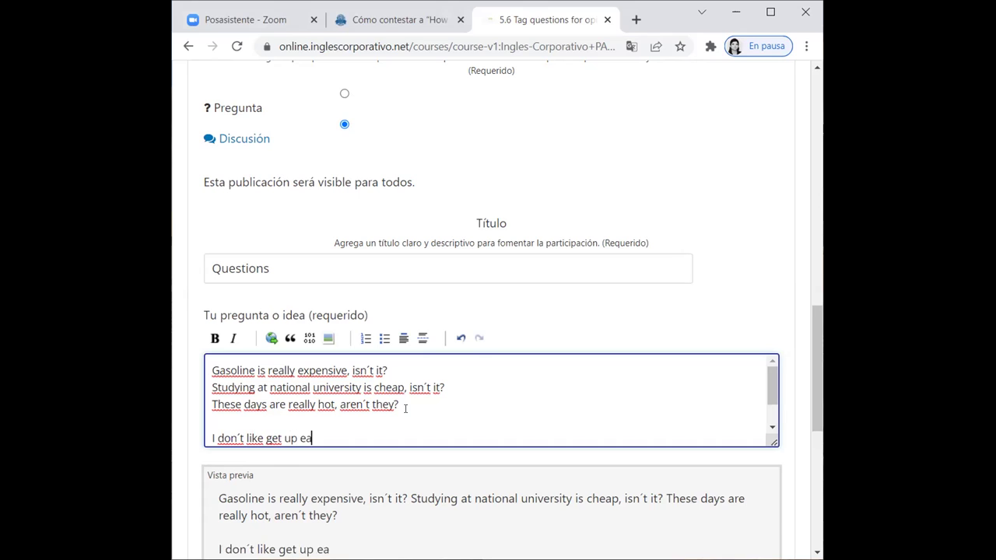
type("rly, do you?")
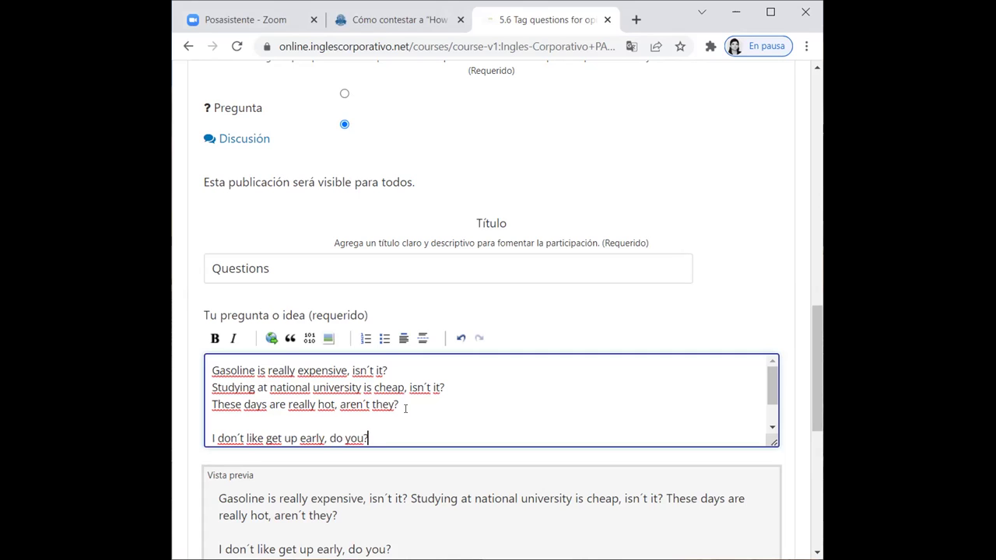
Add the line "I need to have a vacations" below the question about getting up early
key("Return")
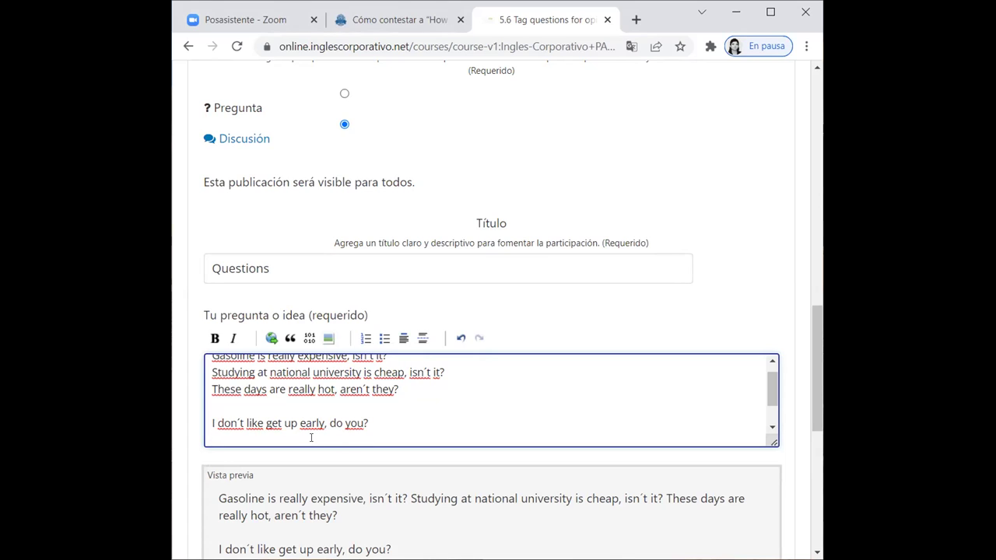
type("I nne")
key("BackSpace")
key("BackSpace")
type("eed to")
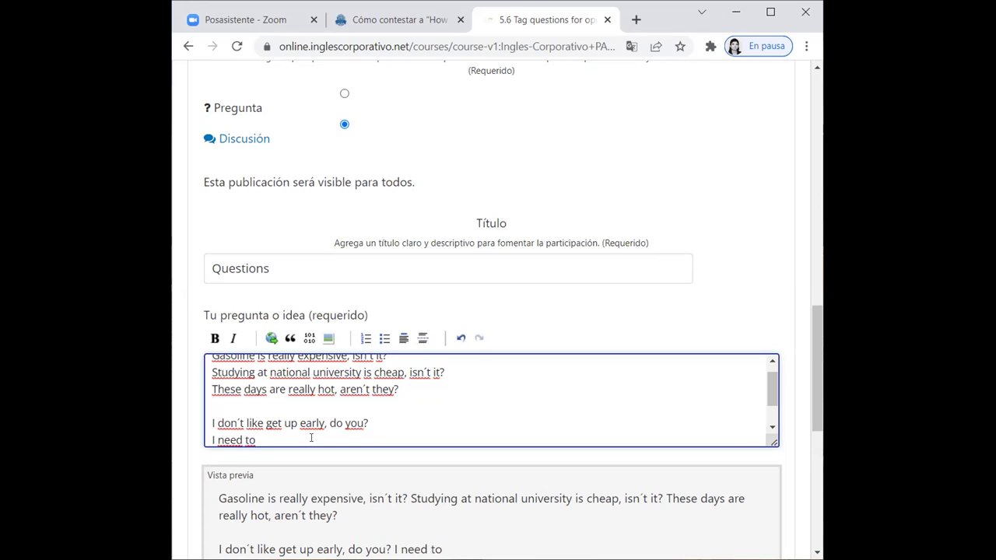
type(" have a vac")
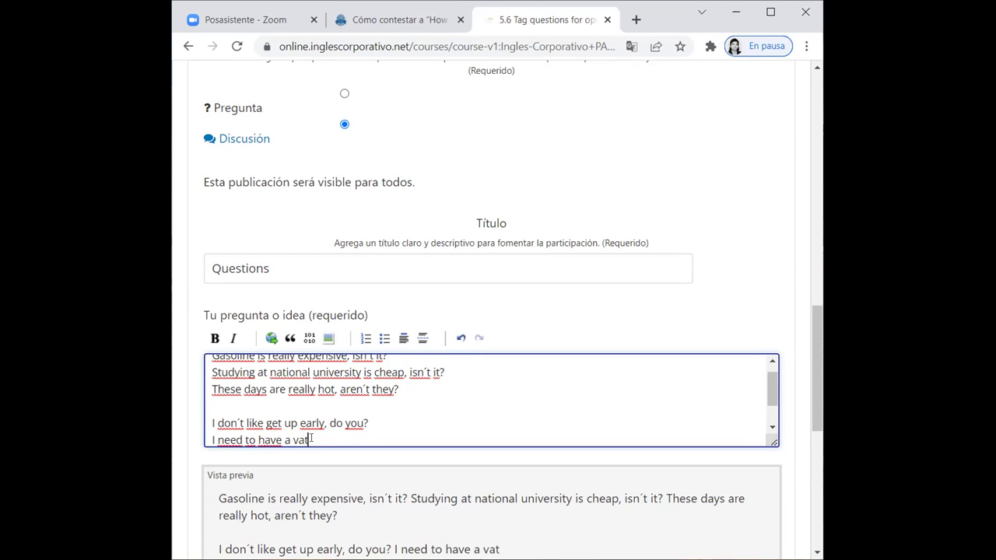
type("ations")
Remove "a" before "vacations" and end the line with ", don´t you?"
left_click(292, 440)
key("BackSpace")
key("BackSpace")
left_click(334, 440)
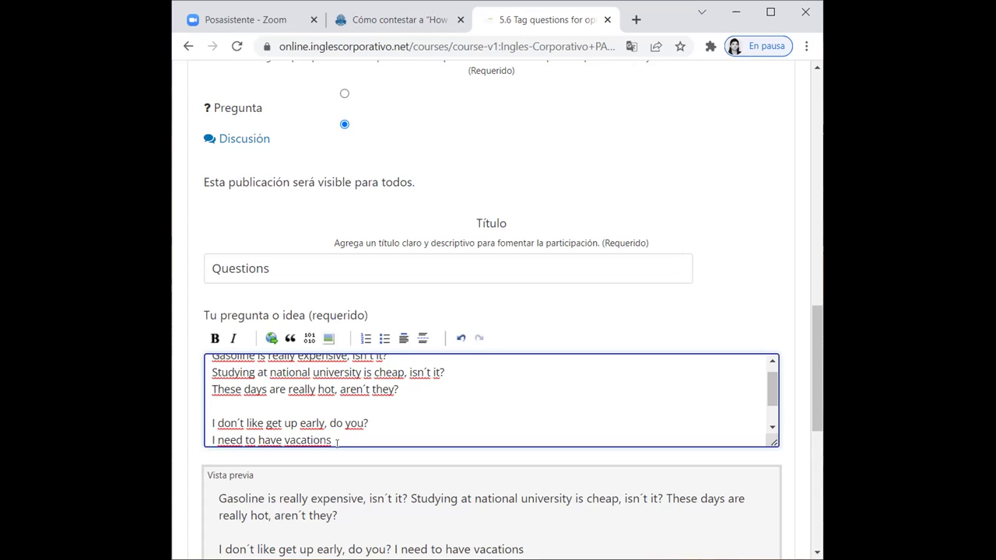
type(", don´t you?")
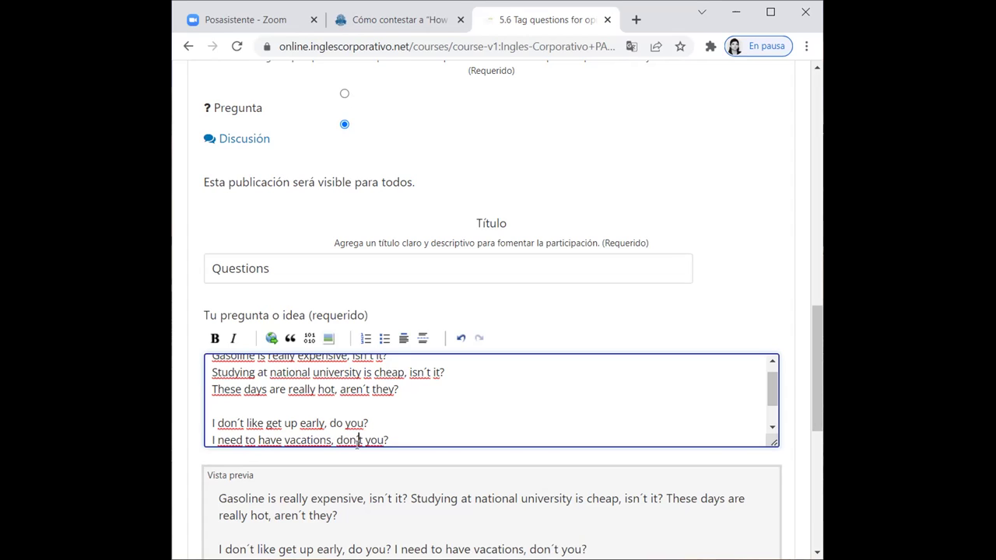
left_click(357, 441)
left_click(399, 441)
key("Return")
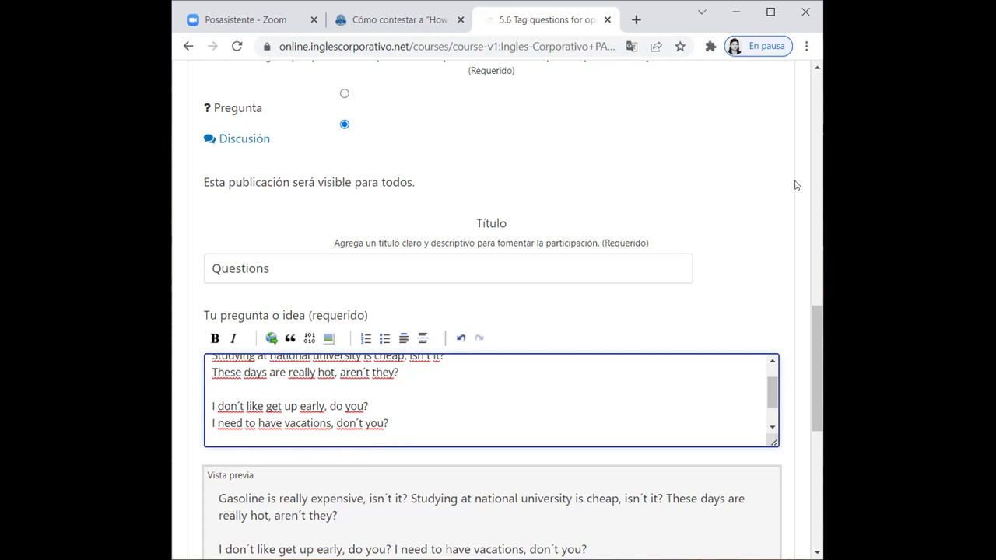
Bring up the "Tag questions for opinions" chart in the video, pausing at 0:29 and dismissing the suggested videos
scroll(475, 136, "up", 6)
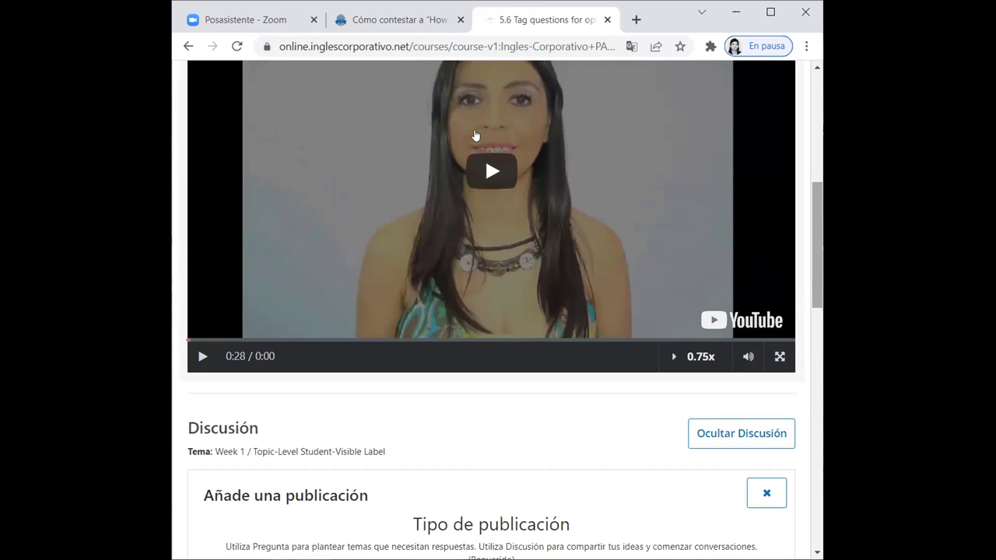
left_click(493, 171)
scroll(492, 171, "up", 1)
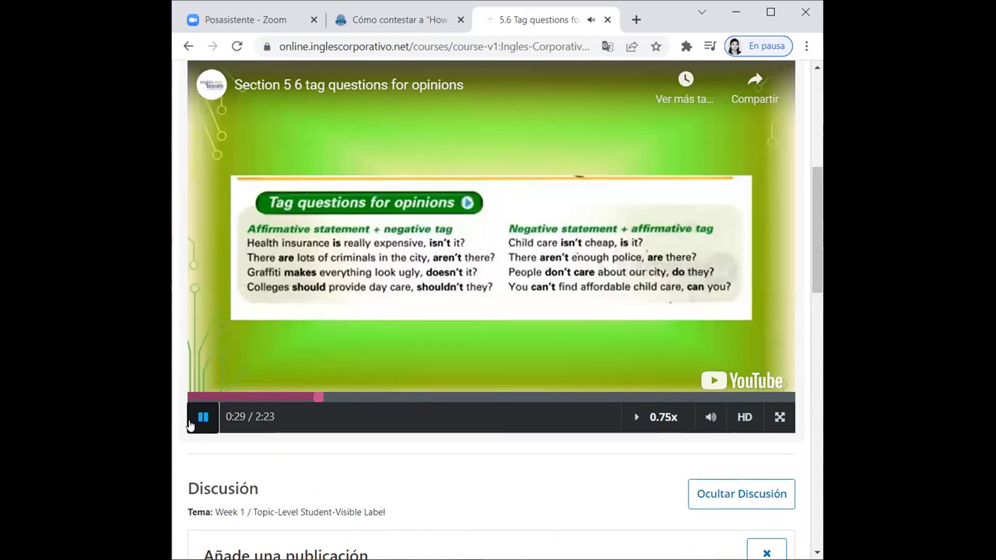
left_click(191, 423)
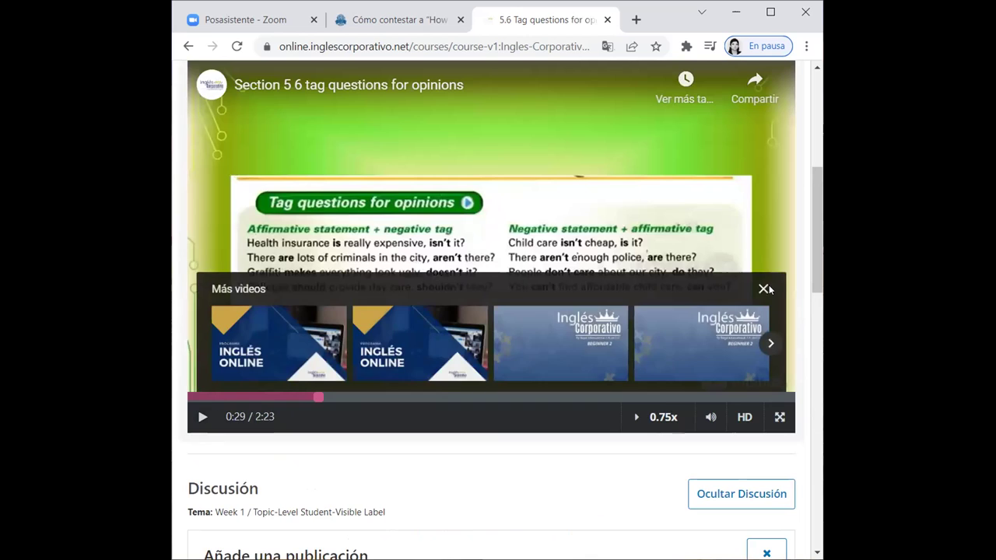
left_click(765, 288)
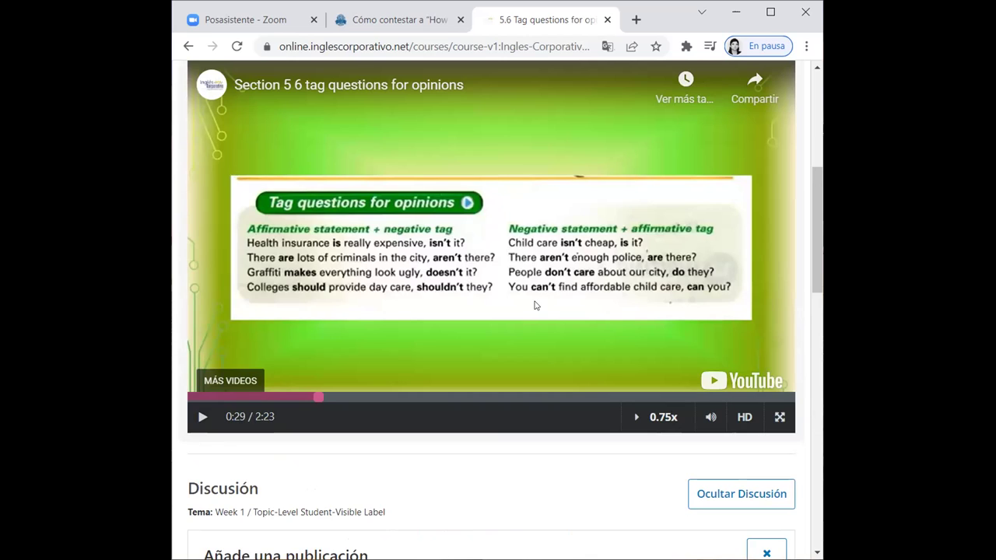
Compare the tag questions in the post draft with the affirmative and negative examples in the video's chart
mouse_move(816, 187)
left_mouse_down()
mouse_move(818, 333)
mouse_move(816, 122)
mouse_move(816, 182)
left_mouse_up()
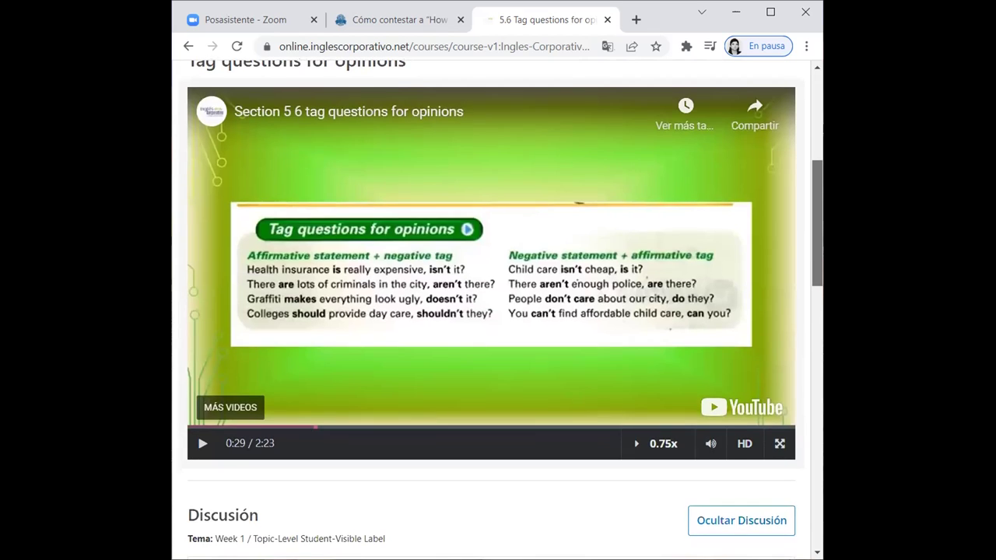
scroll(363, 217, "down", 10)
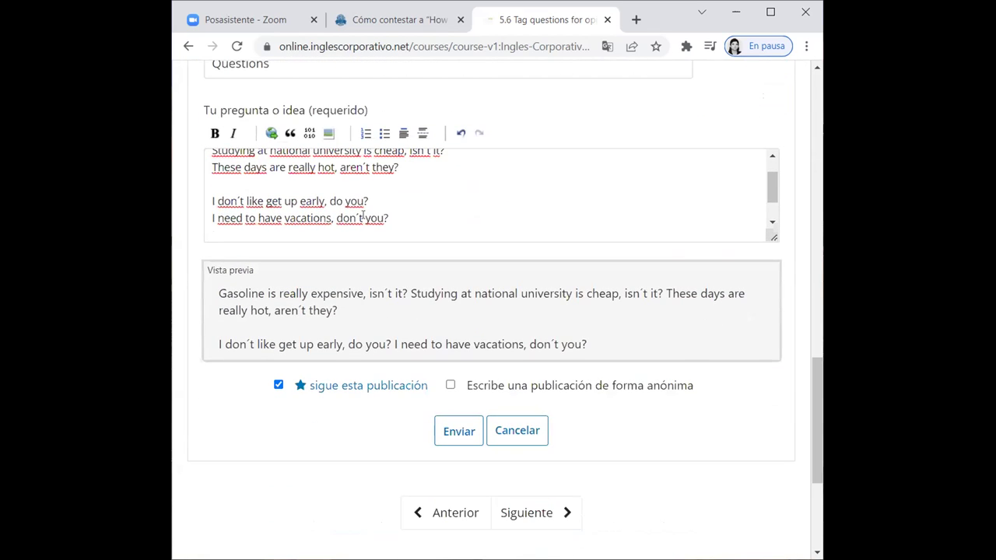
left_click(276, 218)
left_click_drag(819, 402, 818, 195)
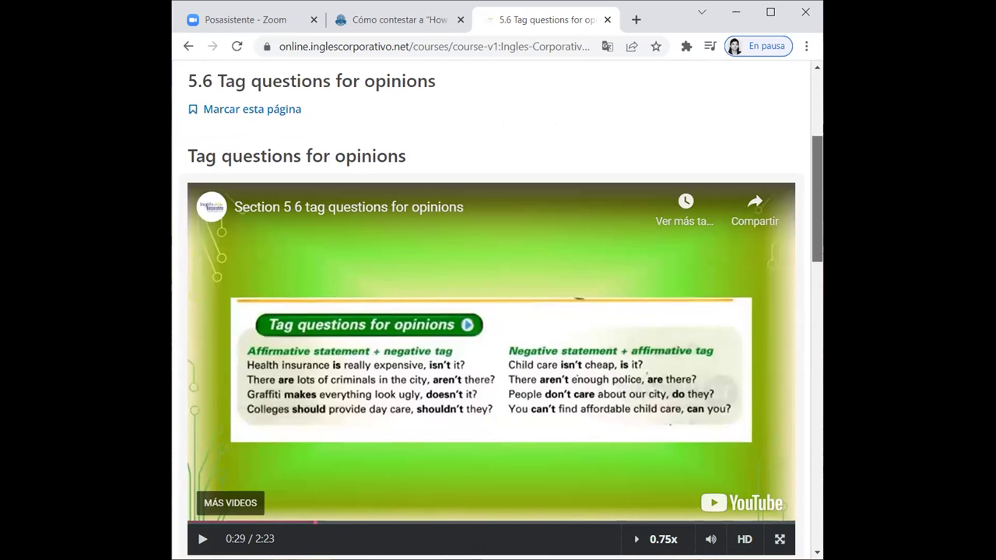
left_click_drag(818, 195, 819, 197)
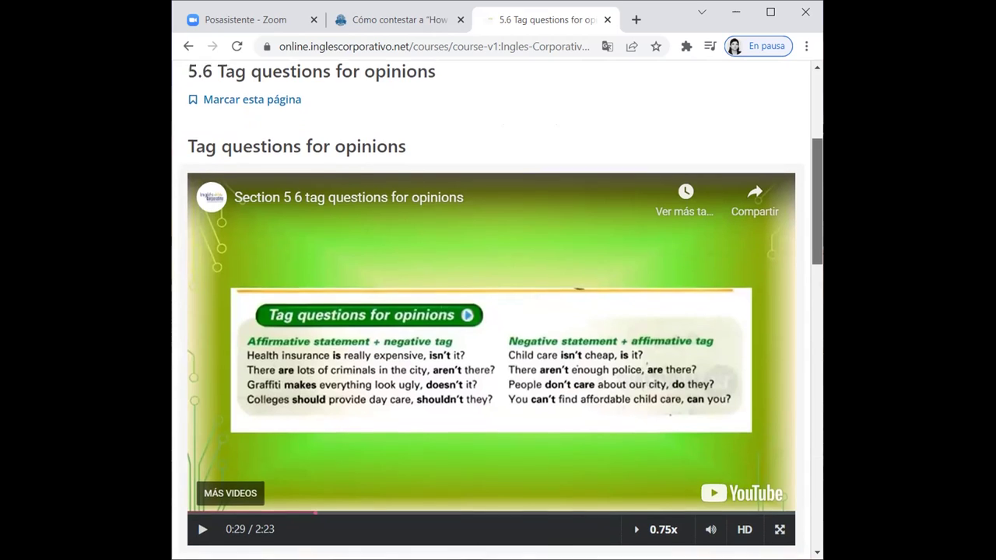
scroll(491, 311, "down", 2)
scroll(405, 382, "down", 8)
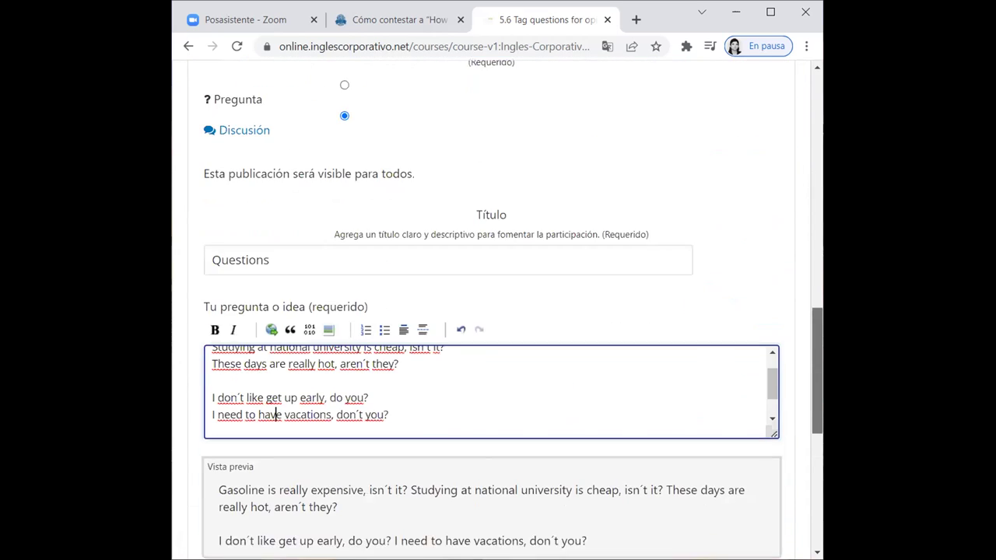
Add the line "We can´t go out at night, can we?" below the vacations question in the post
left_click(407, 382)
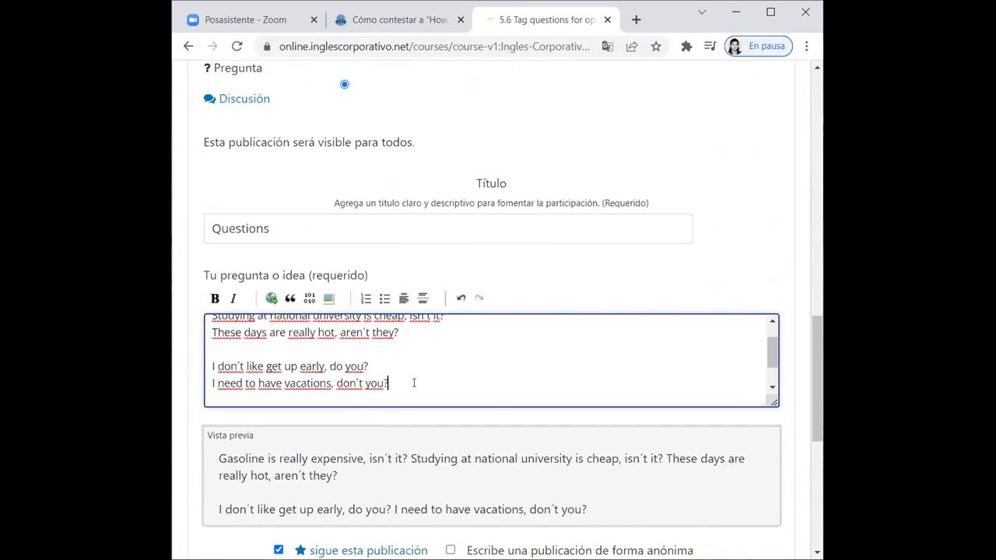
key("Return")
scroll(817, 373, "up", 10)
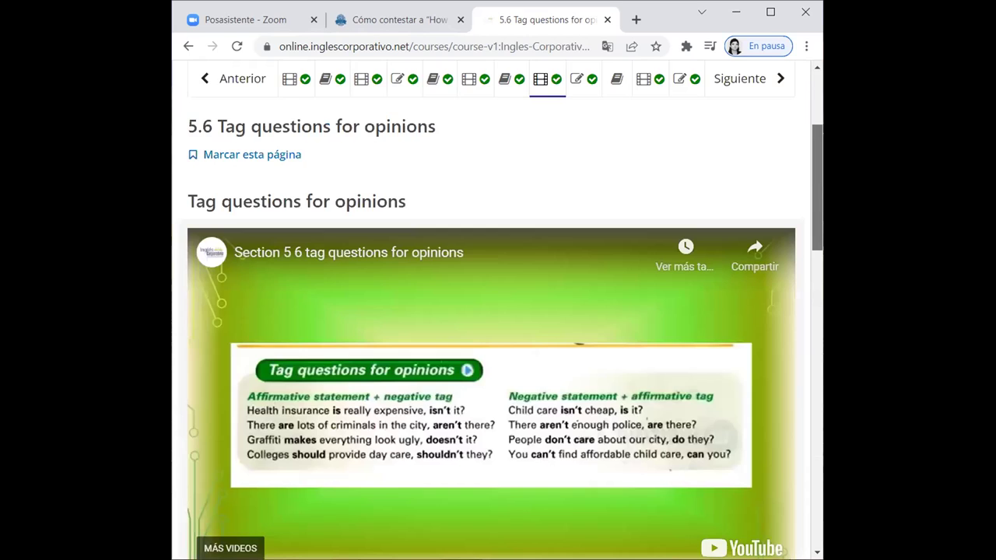
scroll(337, 331, "down", 10)
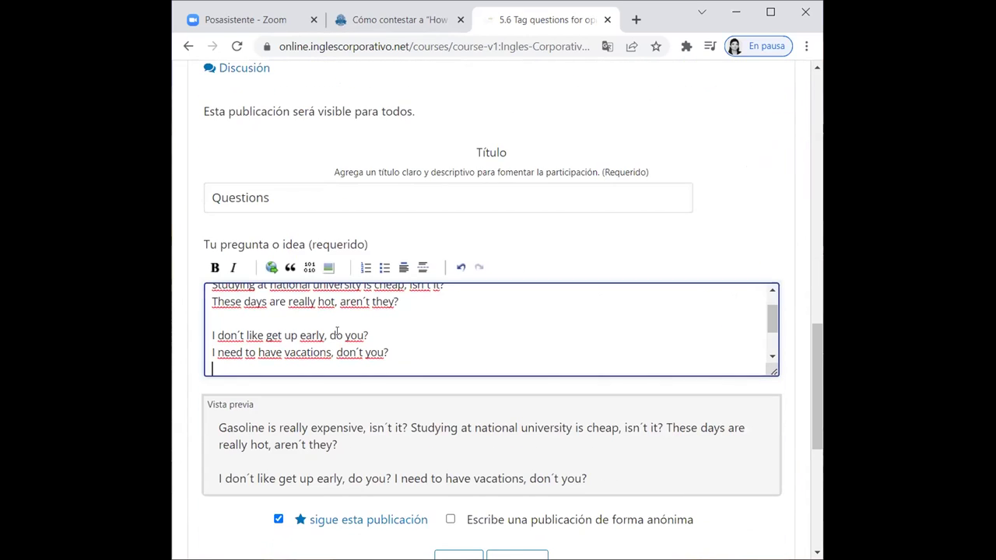
type("We can´t")
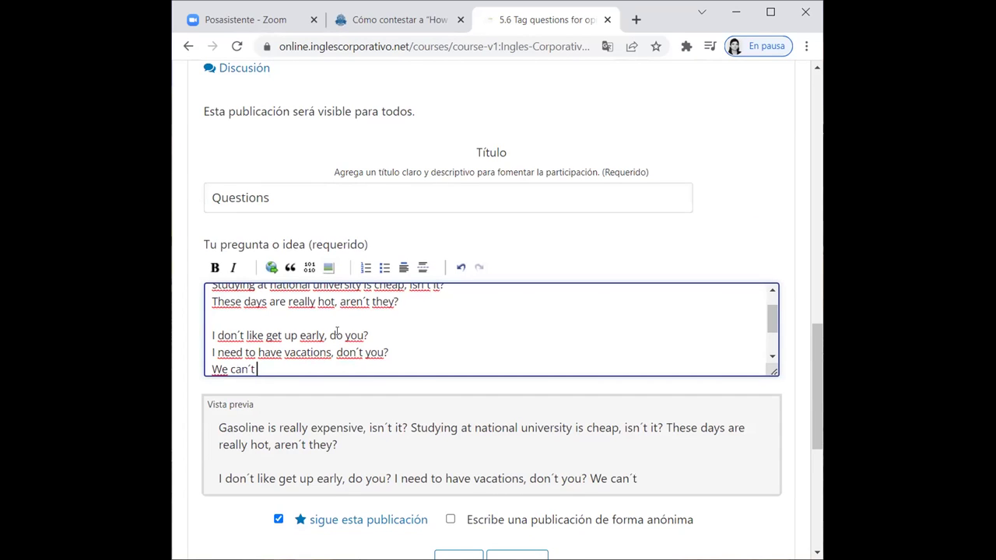
type(" go out at night")
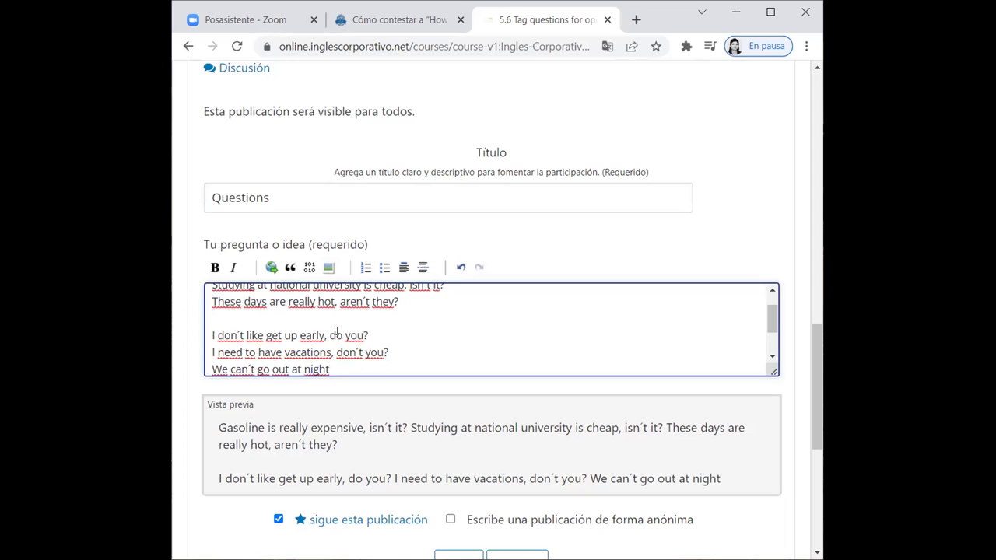
type(", can we?")
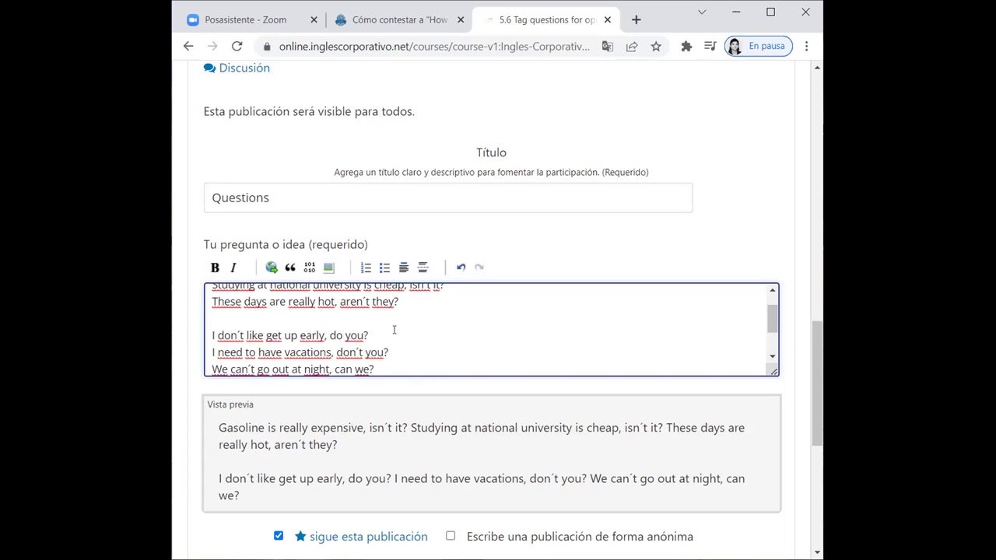
Add the line "I haven´t finish the final exam, have you?" below the question about going out at night
mouse_move(773, 315)
left_mouse_down()
mouse_move(773, 294)
mouse_move(775, 321)
left_mouse_up()
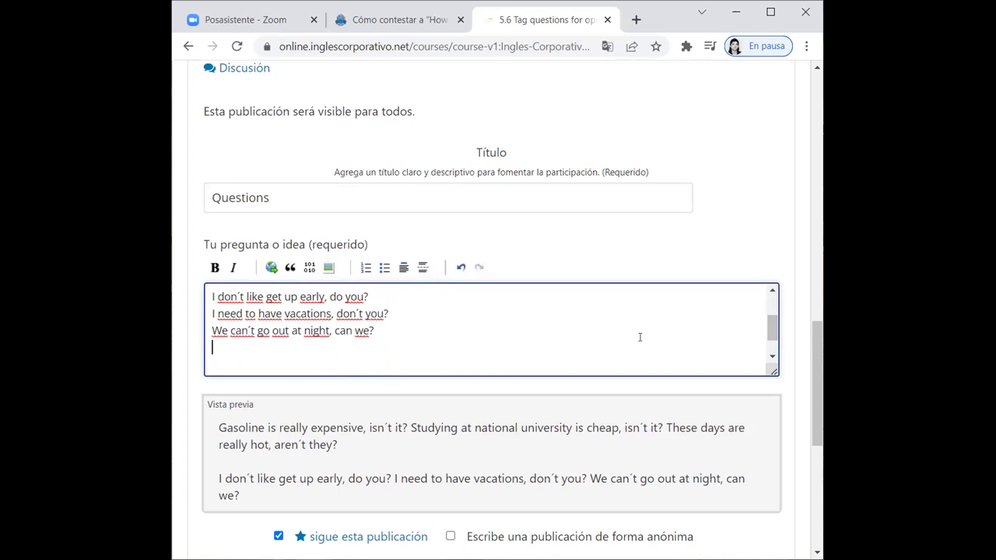
type("I haven")
type("´´t")
type("finish")
type(" the")
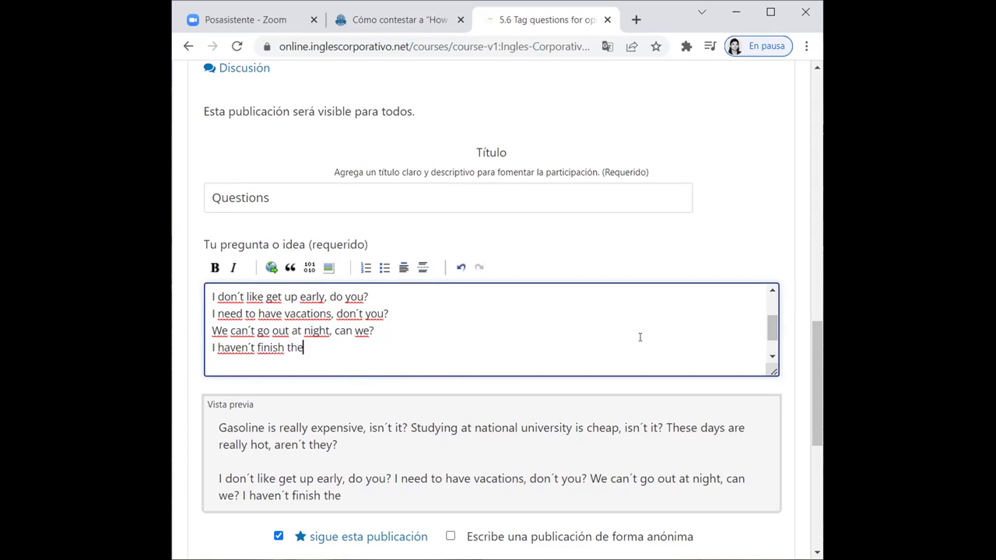
type(" final exa")
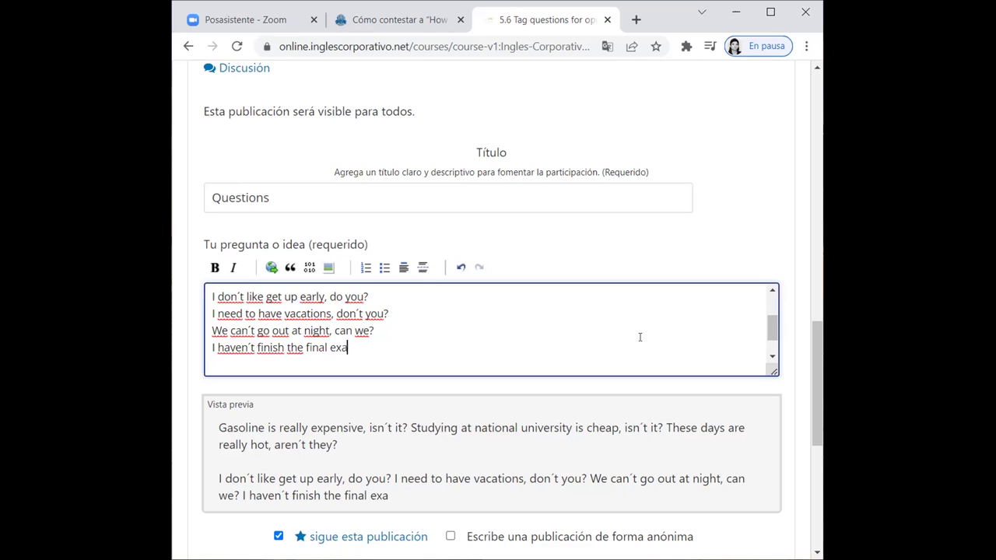
type("m, have you?")
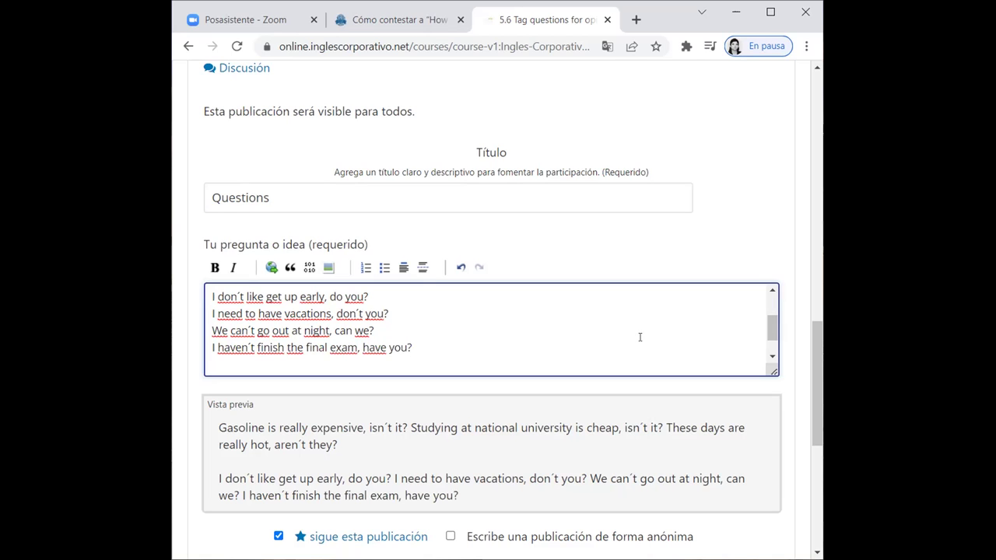
key("Return")
Correct "finish" to "finished" in the final exam question and review the post from its first line
left_click(285, 347)
type("ed")
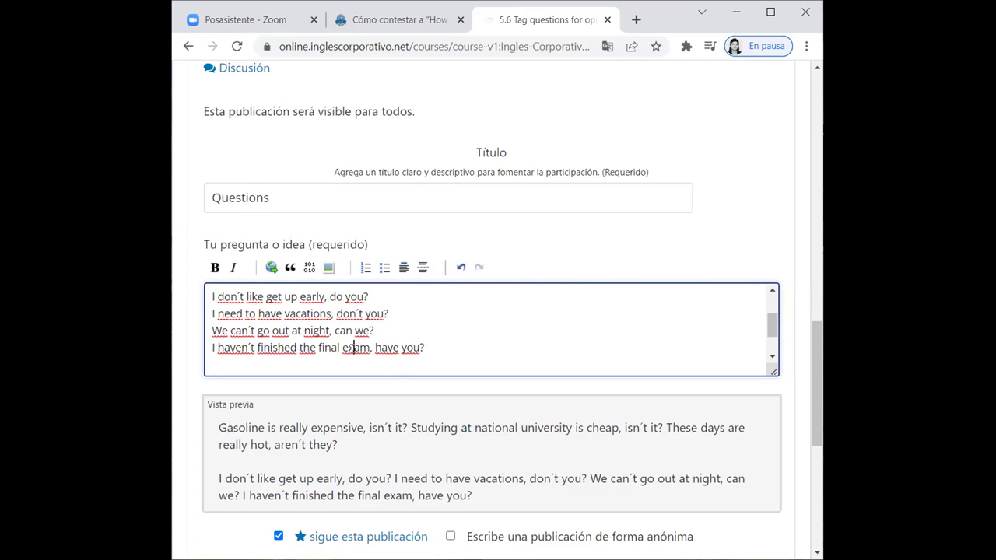
left_click(443, 337)
left_click_drag(774, 325, 767, 294)
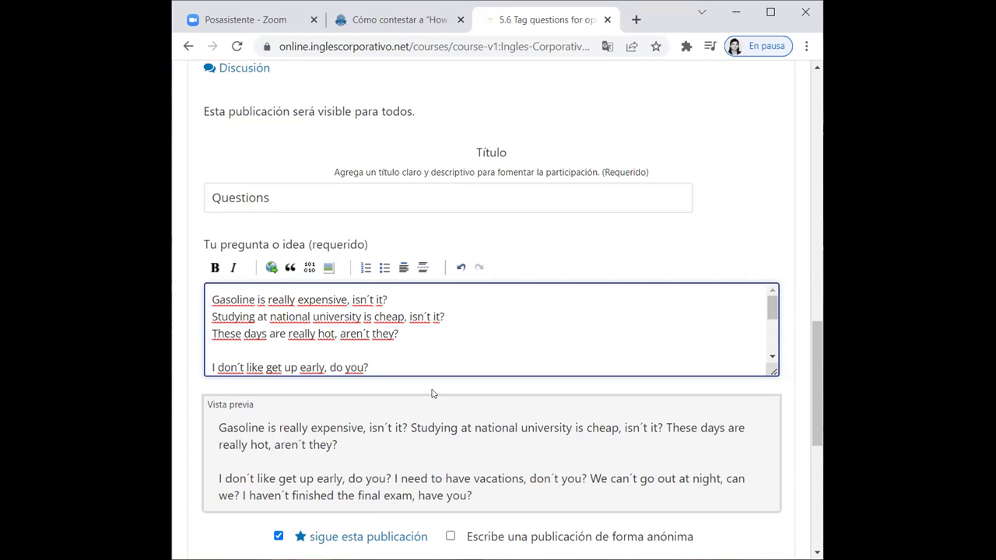
Add a period to the end of the post title so it reads "Questions."
mouse_move(811, 345)
left_mouse_down()
mouse_move(814, 382)
mouse_move(811, 354)
left_mouse_up()
left_click(287, 161)
type("!")
key("BackSpace")
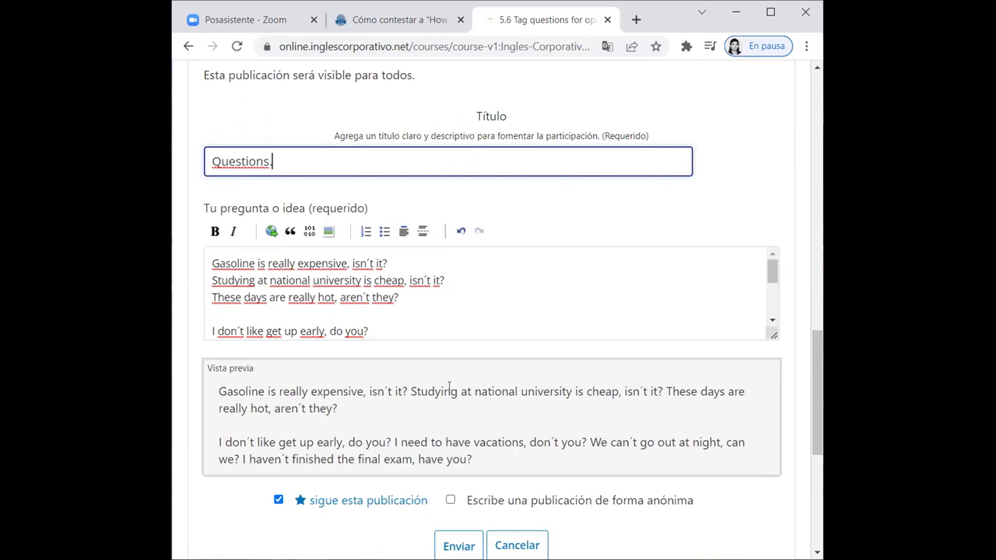
type(".")
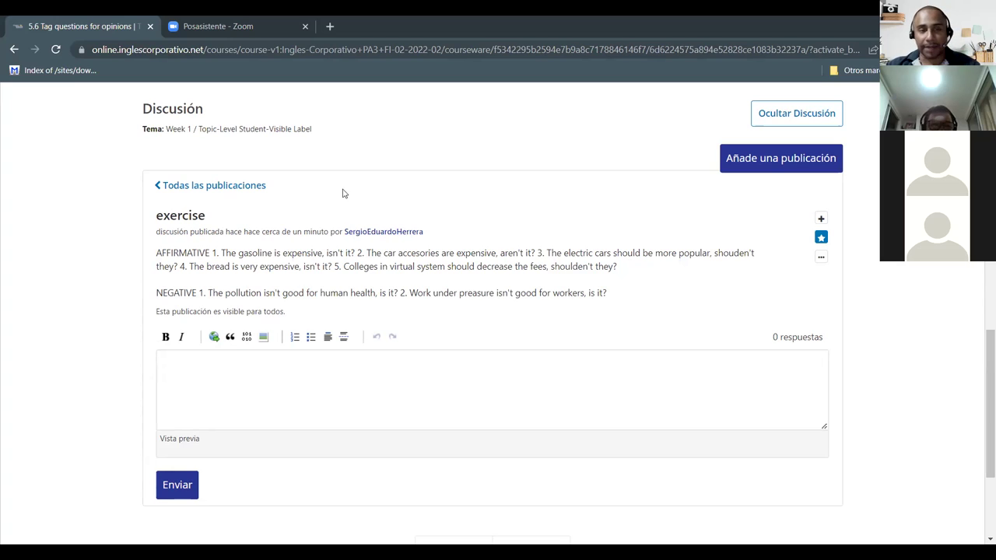
left_click(545, 39)
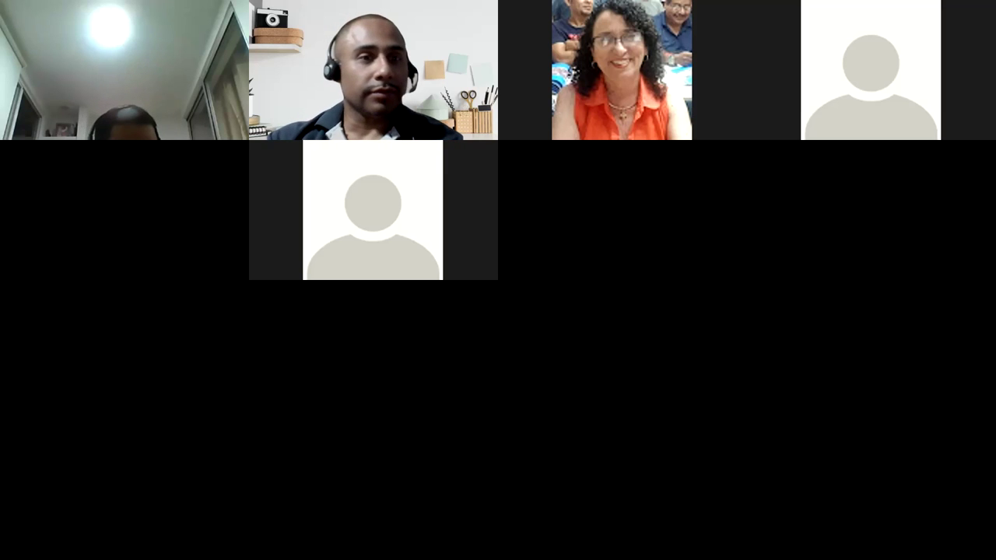